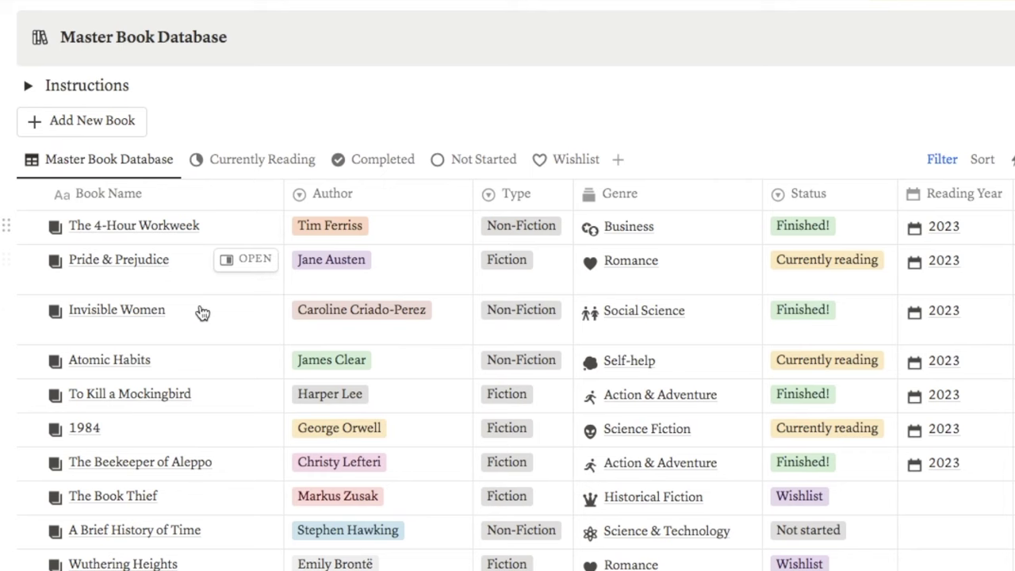
# Change the reading status of Pride & Prejudice in the Master Book Database.
pyautogui.click(804, 263)
pyautogui.click(829, 376)
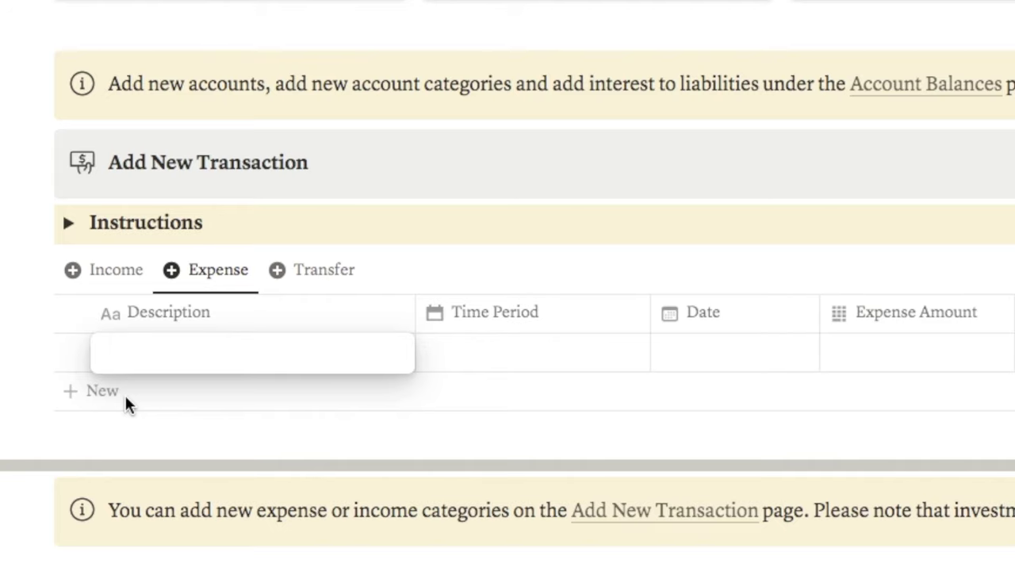
# Enter "Dinner w/ friends" as the new expense's description and open its Time Period for selection.
pyautogui.write('Dinner w/ friends')
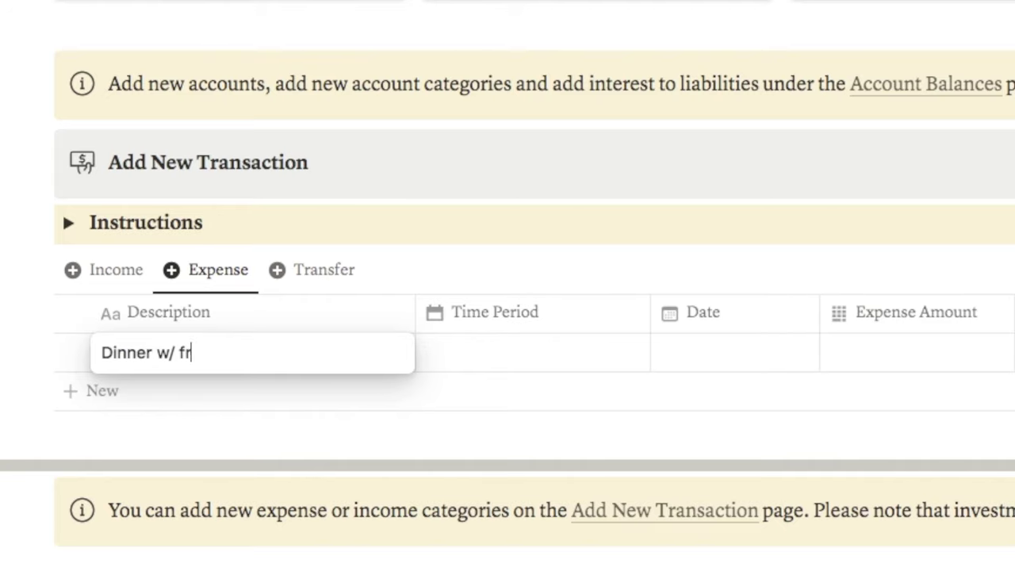
pyautogui.press('Return')
pyautogui.click(482, 352)
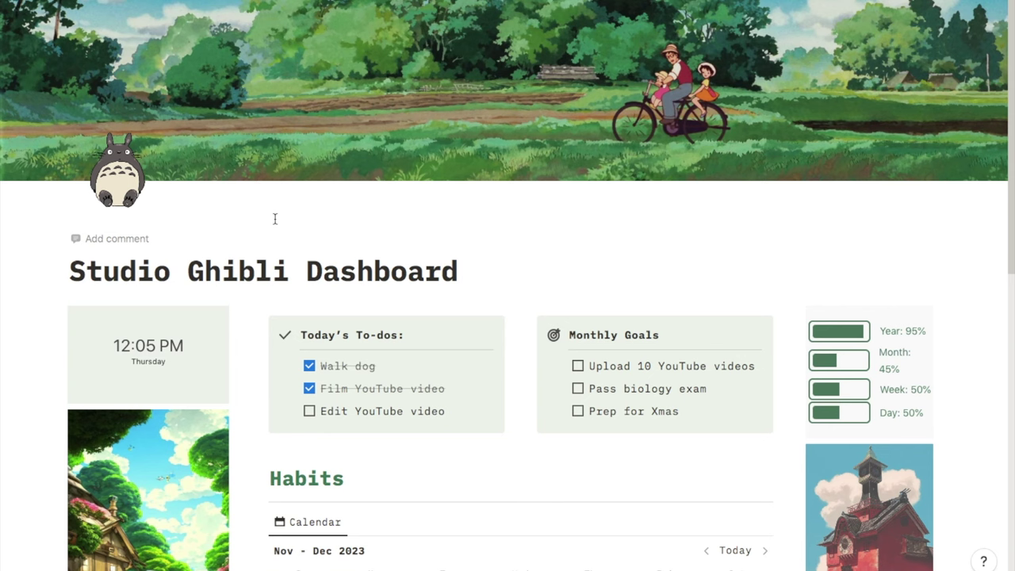
# Create a new private page and show it as a full page with the sidebar collapsed.
pyautogui.moveTo(20, 205)
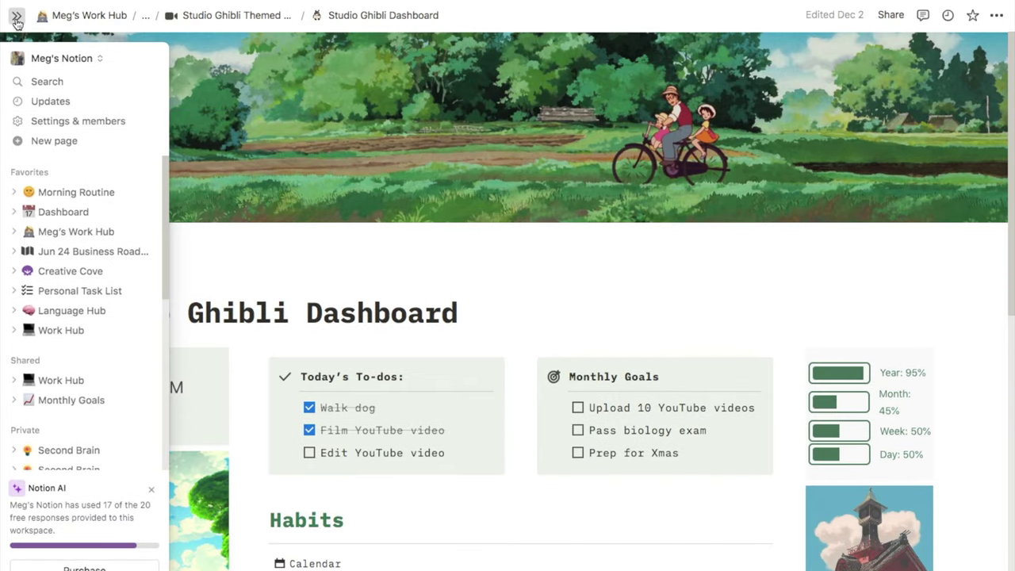
pyautogui.click(16, 17)
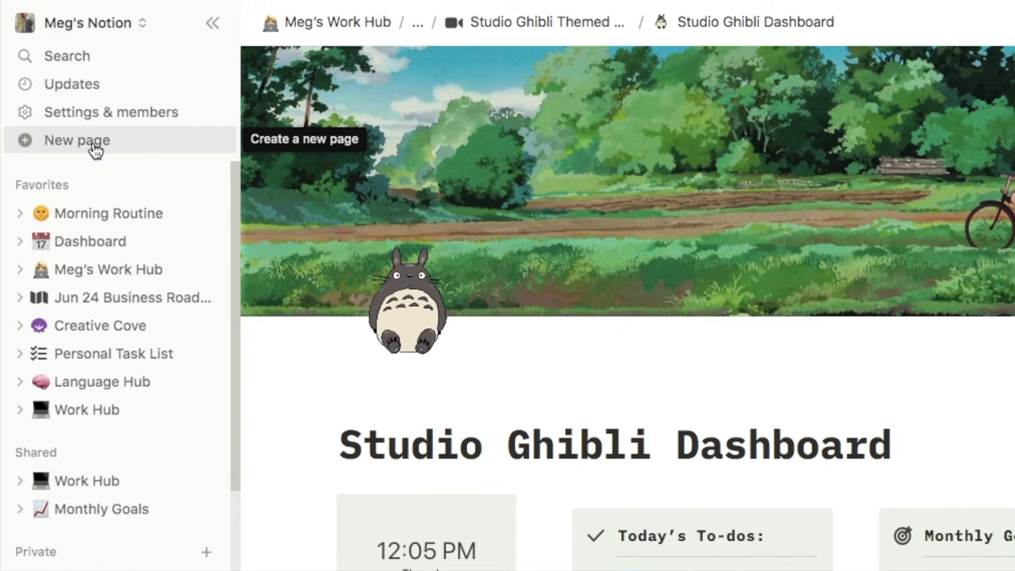
pyautogui.click(79, 141)
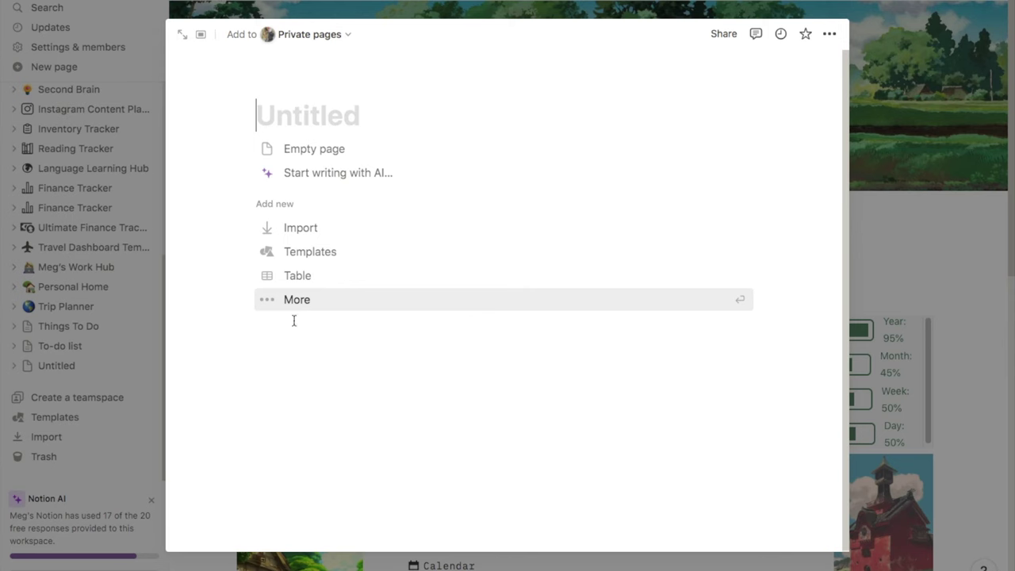
pyautogui.click(183, 38)
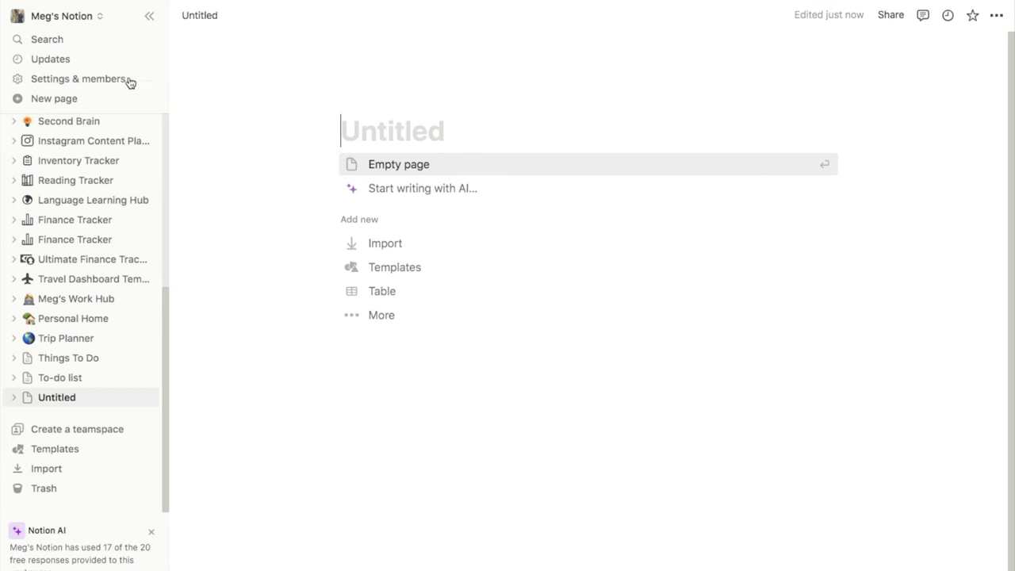
pyautogui.click(149, 20)
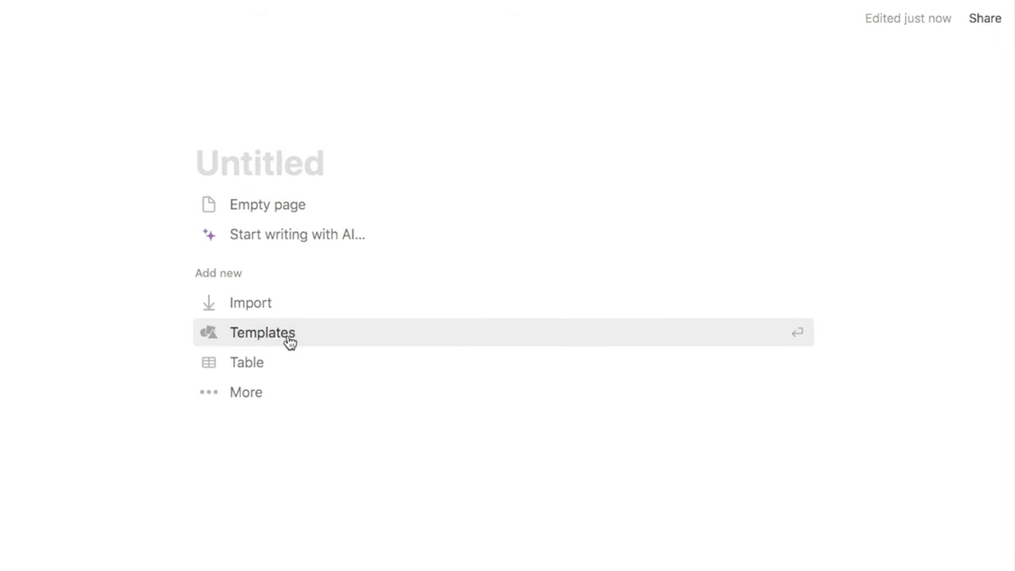
# Browse the built-in work templates and preview the Campaign Brief template's content.
pyautogui.click(284, 337)
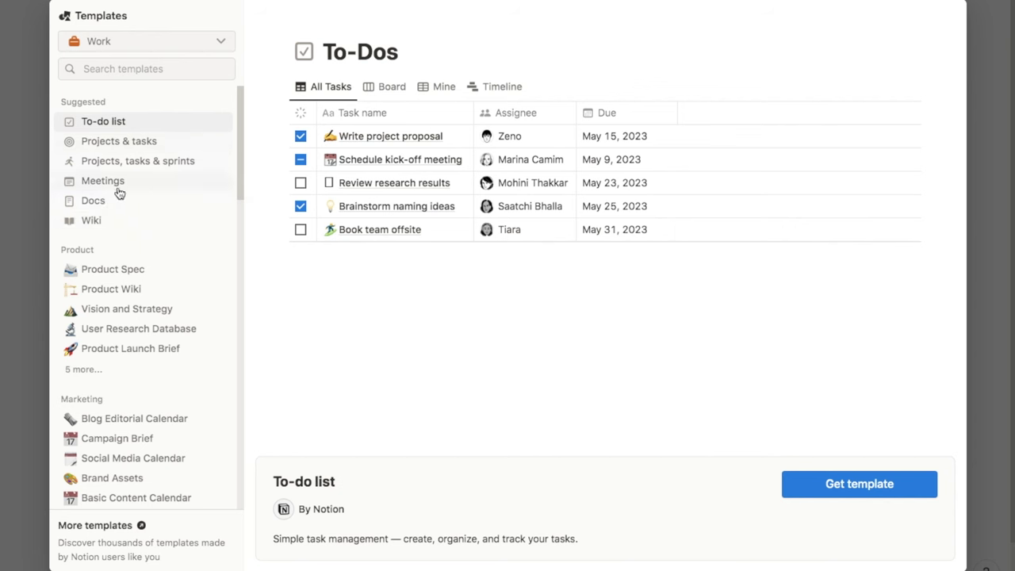
pyautogui.scroll(-4, 119, 310)
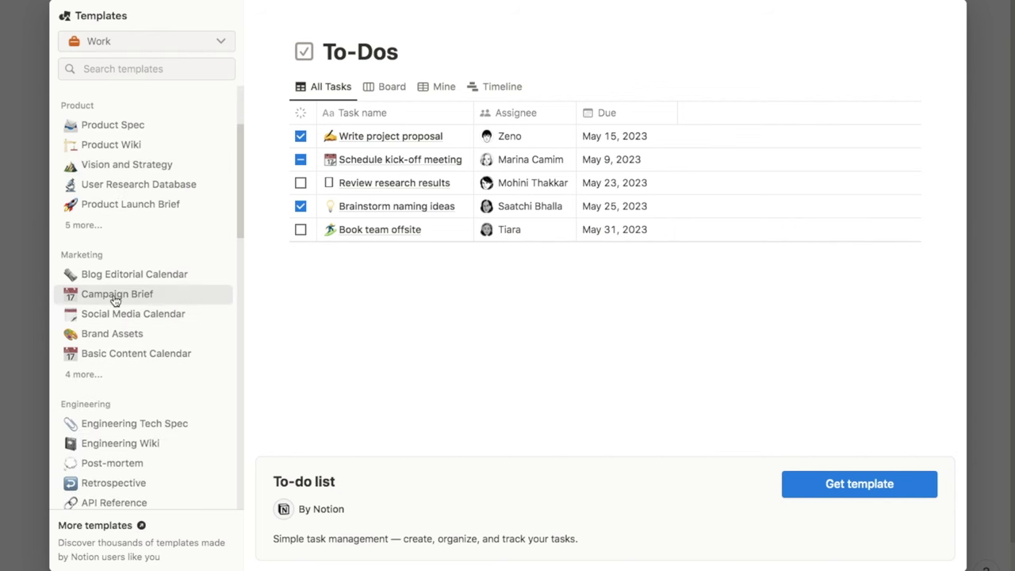
pyautogui.click(116, 298)
pyautogui.scroll(-10, 408, 251)
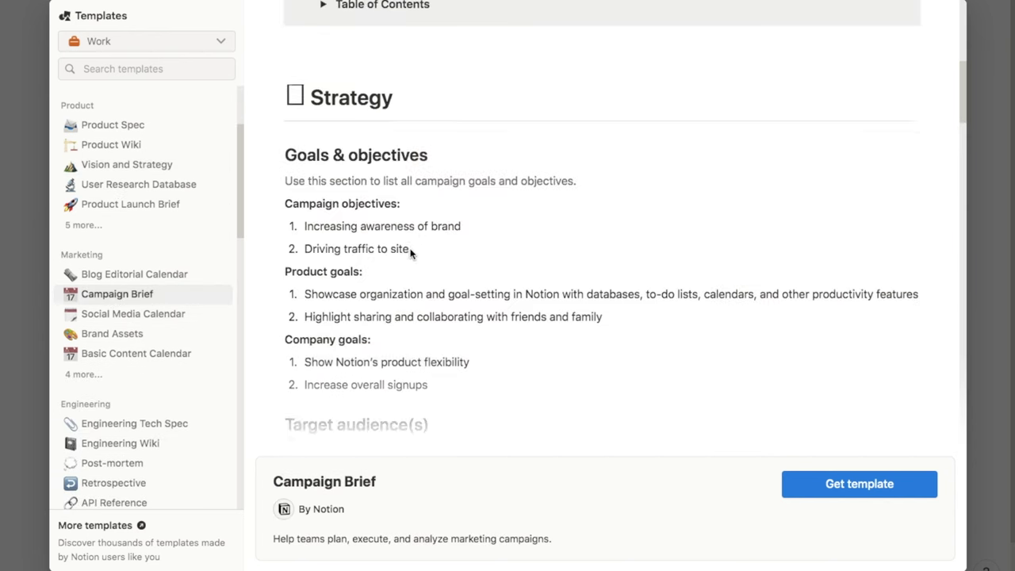
pyautogui.scroll(-1, 411, 252)
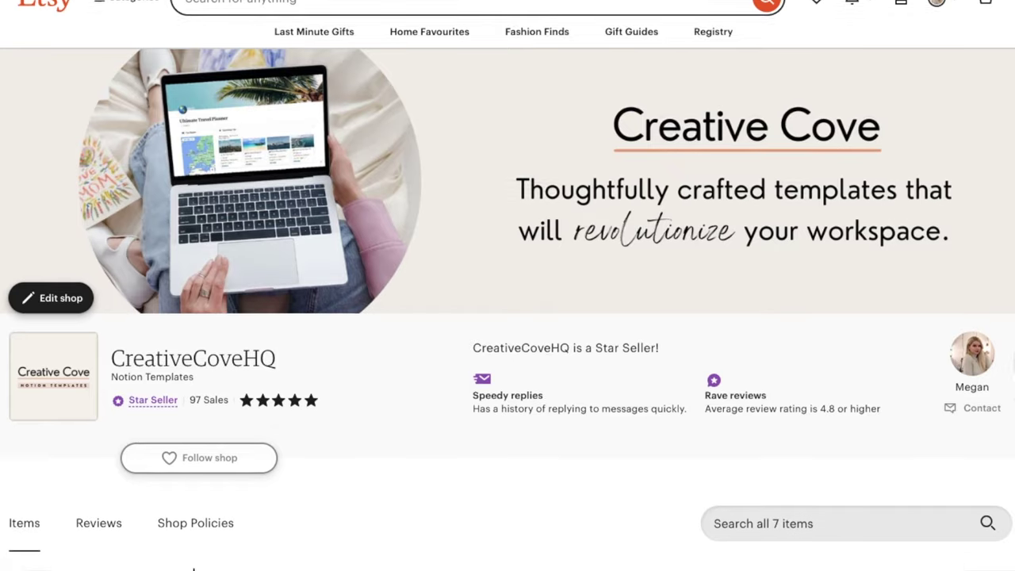
# Look through the CreativeCoveHQ shop on Etsy and the Reading Tracker, Finance Tracker and Second Brain templates.
pyautogui.scroll(-5, 507, 285)
pyautogui.scroll(-3, 824, 485)
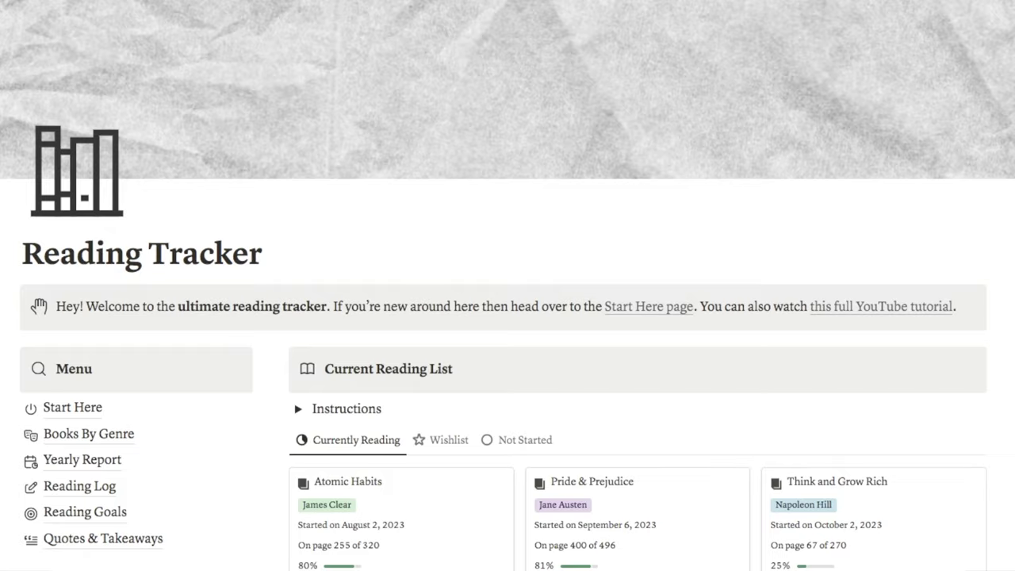
pyautogui.scroll(-3, 508, 286)
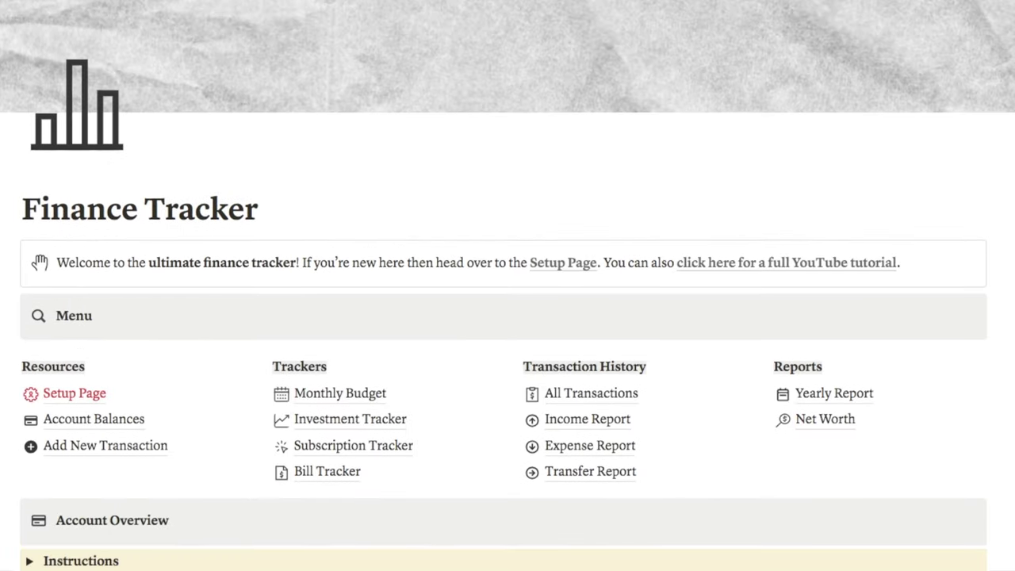
pyautogui.scroll(-2, 508, 286)
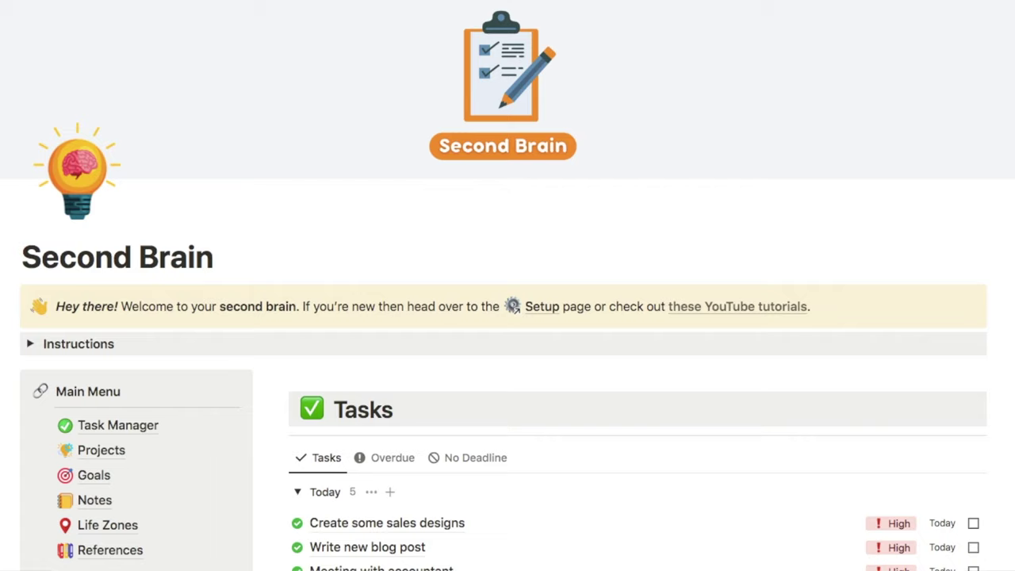
pyautogui.scroll(-2, 507, 285)
pyautogui.scroll(-3, 507, 285)
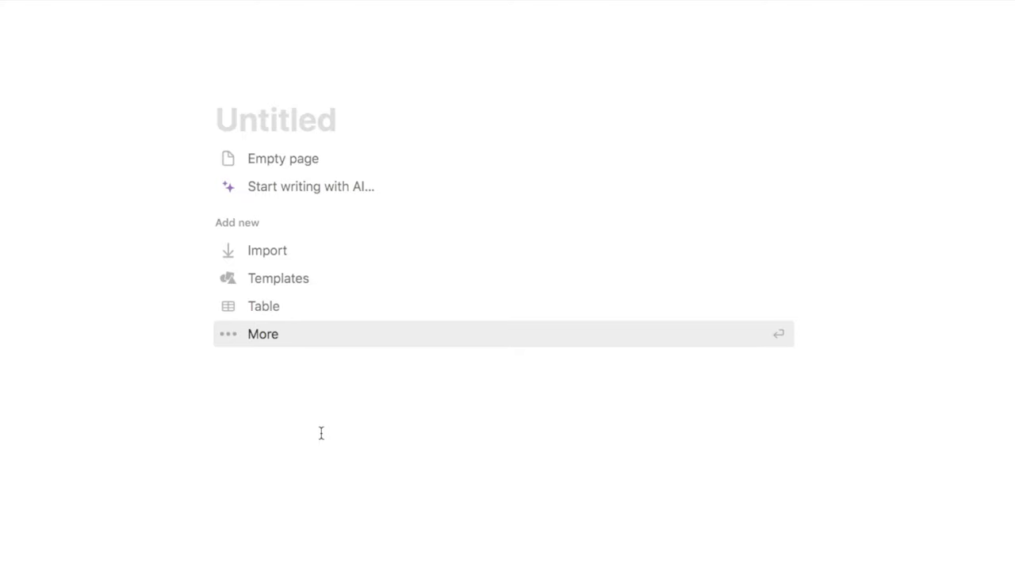
# Start the untitled page as an empty page and title it "Dashboard".
pyautogui.click(292, 161)
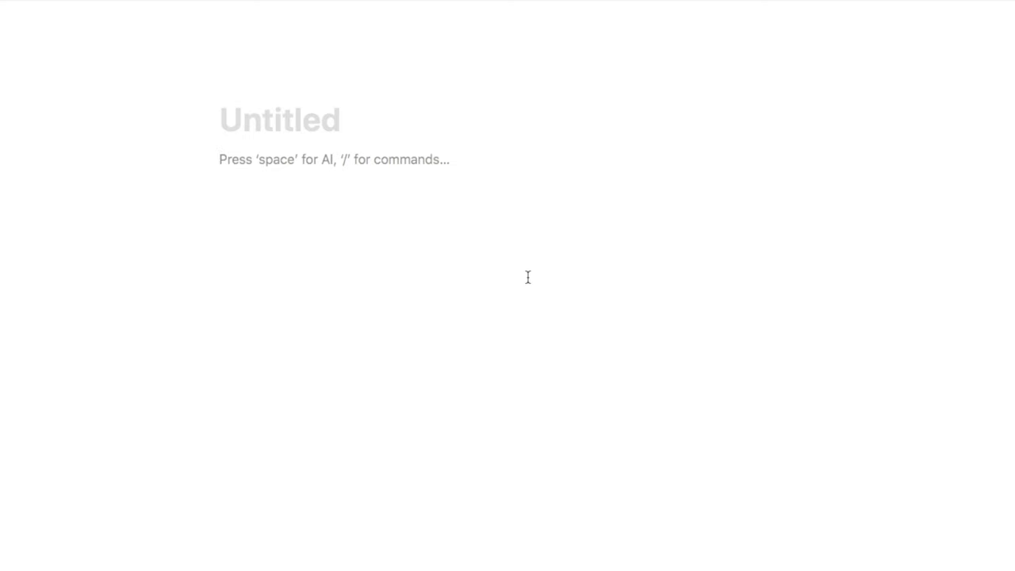
pyautogui.click(263, 124)
pyautogui.write('Dashboard')
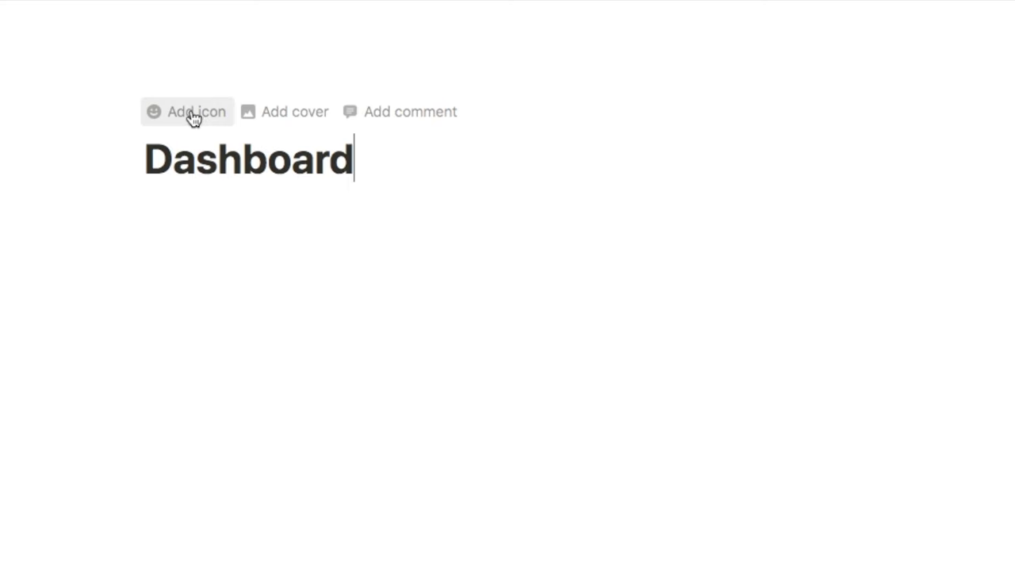
# Add an icon to the Dashboard page and examine the emoji, built-in icon, icon colour and custom image choices.
pyautogui.click(171, 113)
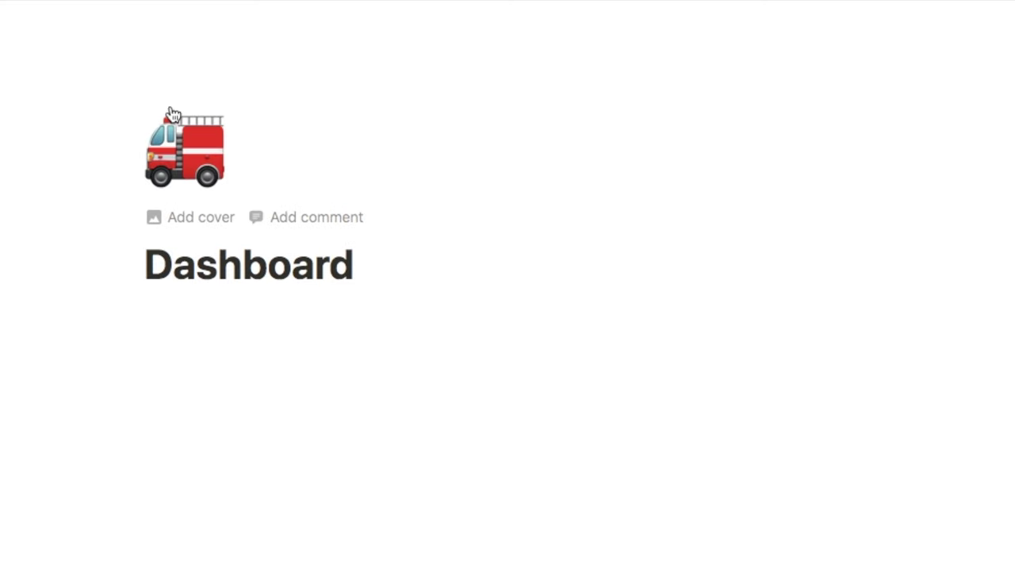
pyautogui.click(193, 164)
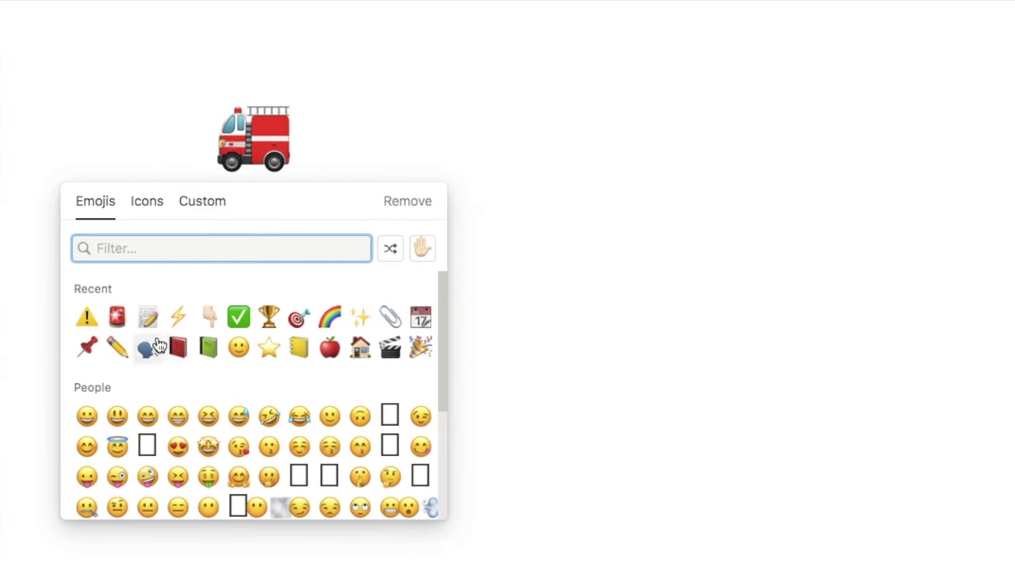
pyautogui.click(148, 208)
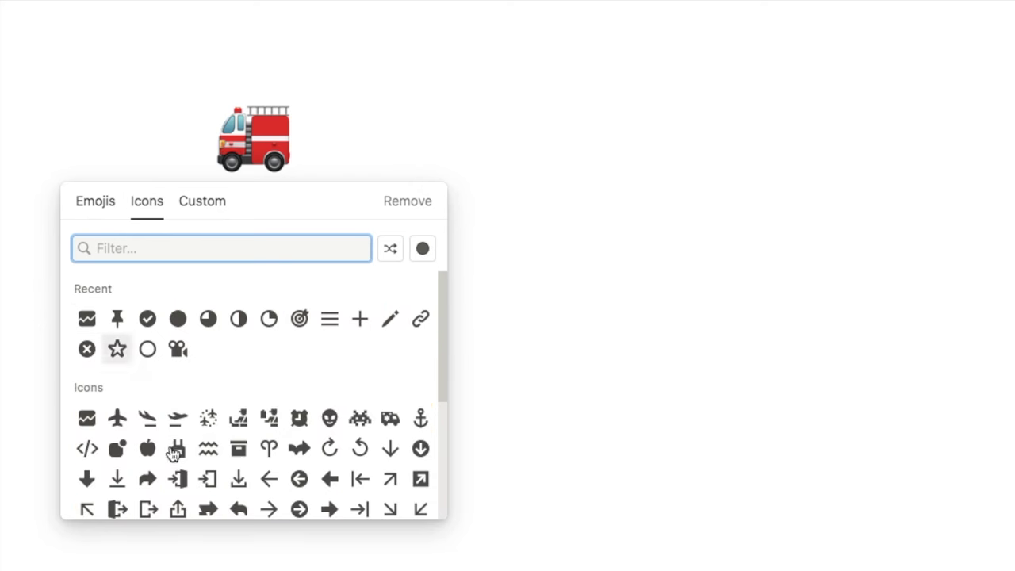
pyautogui.scroll(-15, 212, 319)
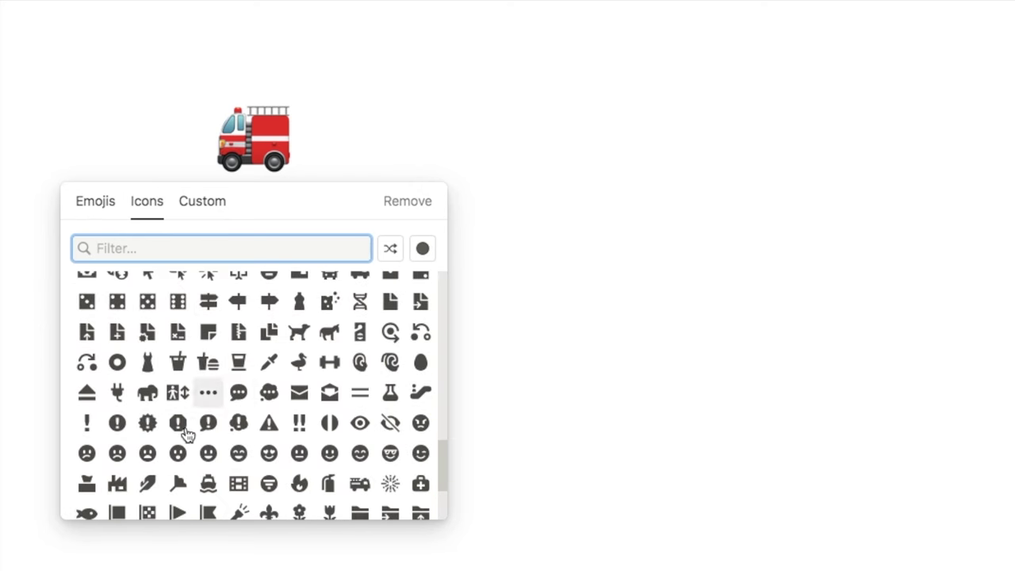
pyautogui.scroll(-2, 184, 432)
pyautogui.click(422, 251)
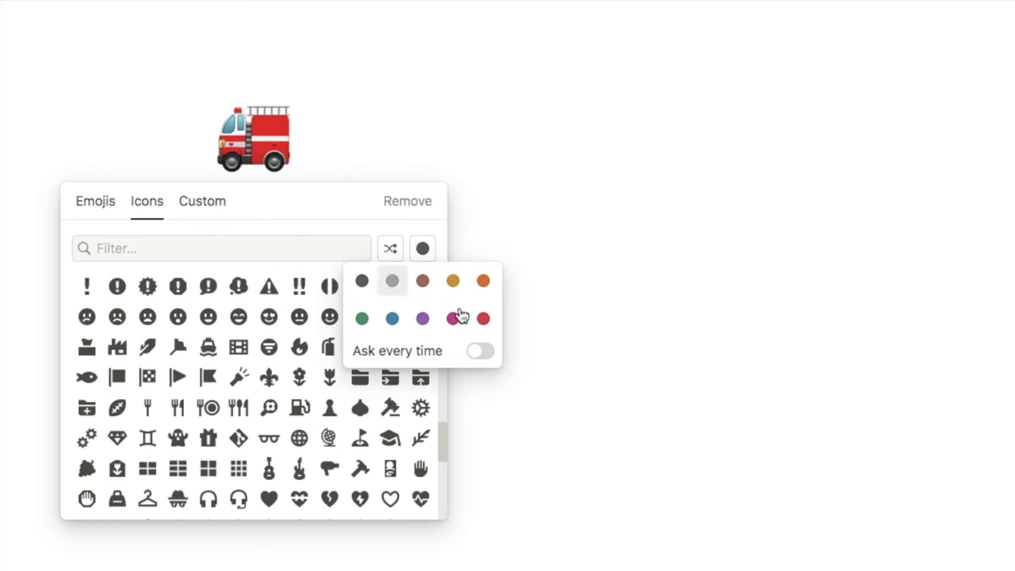
pyautogui.click(200, 205)
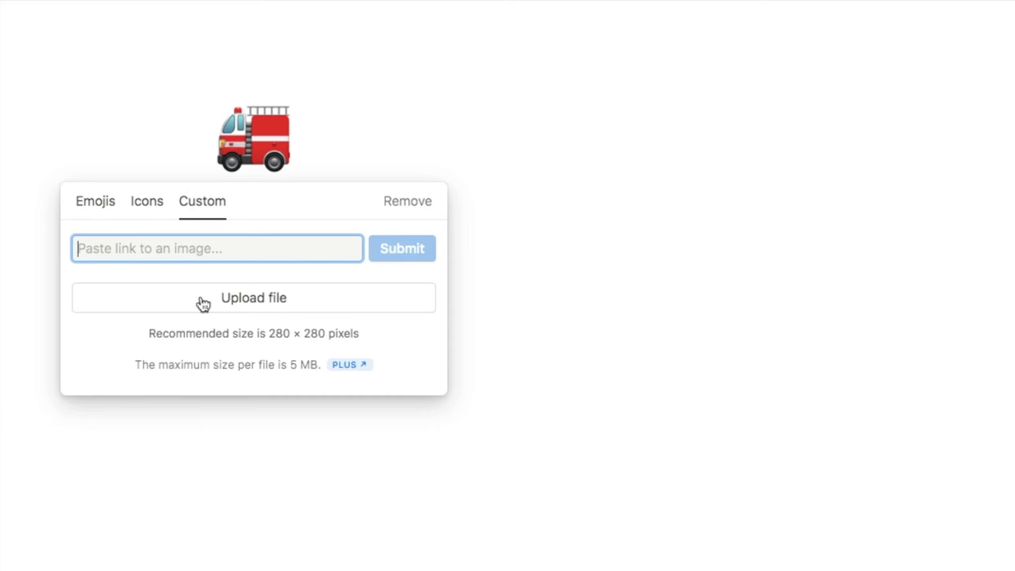
# Search the emojis for "swirl" and set the blue swirl as the page icon.
pyautogui.click(96, 208)
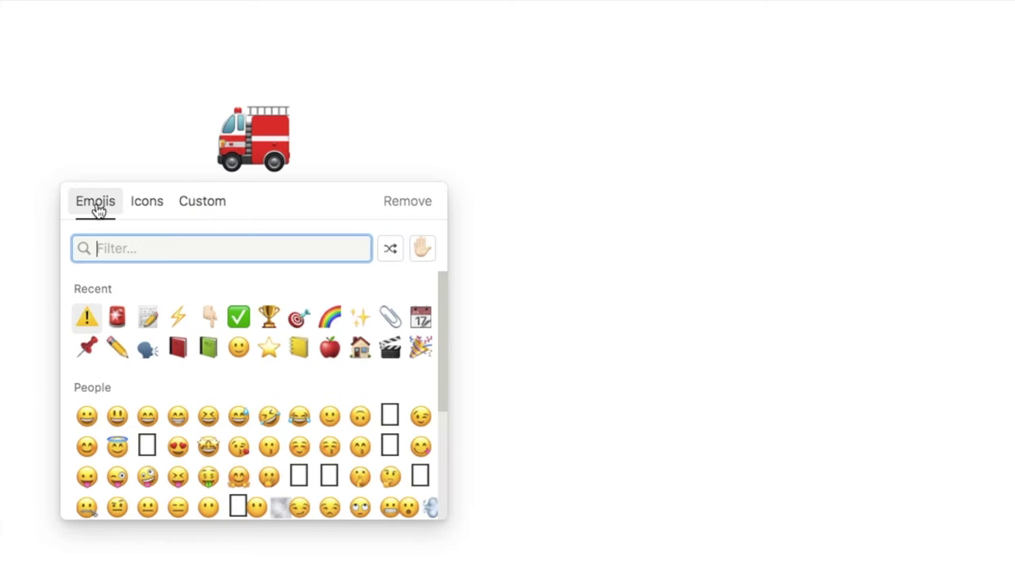
pyautogui.write('swirl')
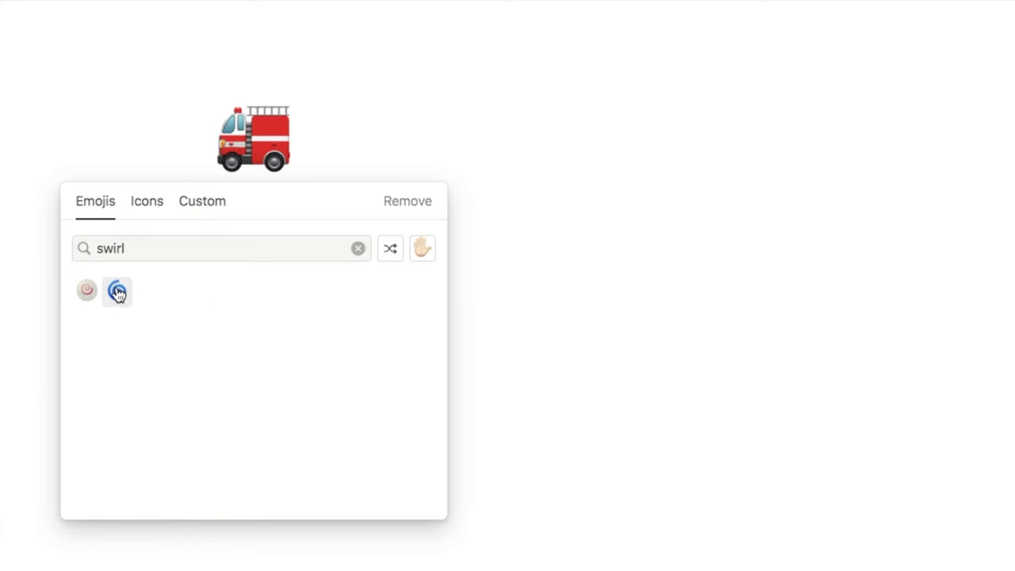
pyautogui.click(117, 290)
# Add a cover to the Dashboard page and examine the gallery, upload, link and Unsplash image sources.
pyautogui.moveTo(270, 208)
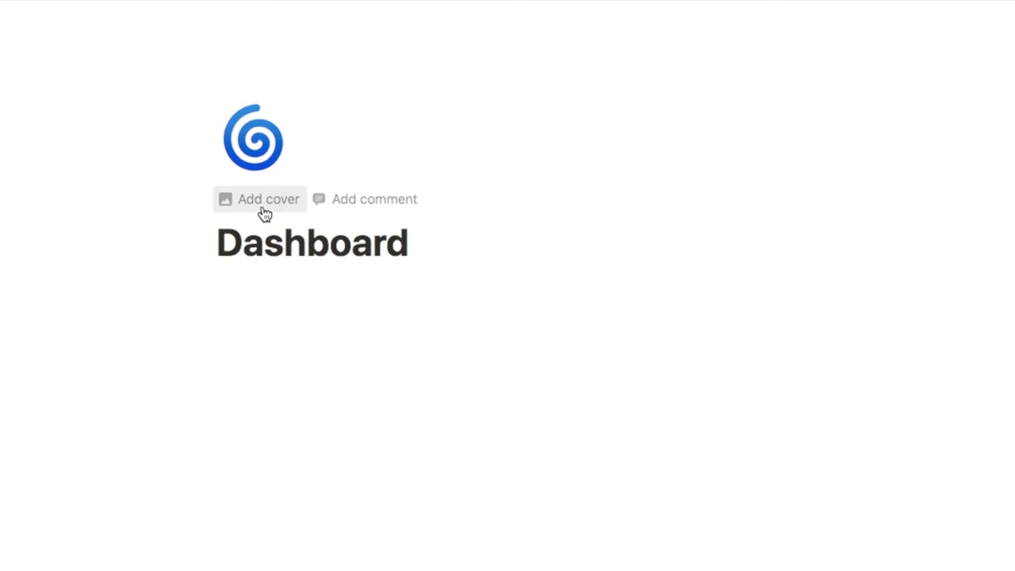
pyautogui.click(264, 205)
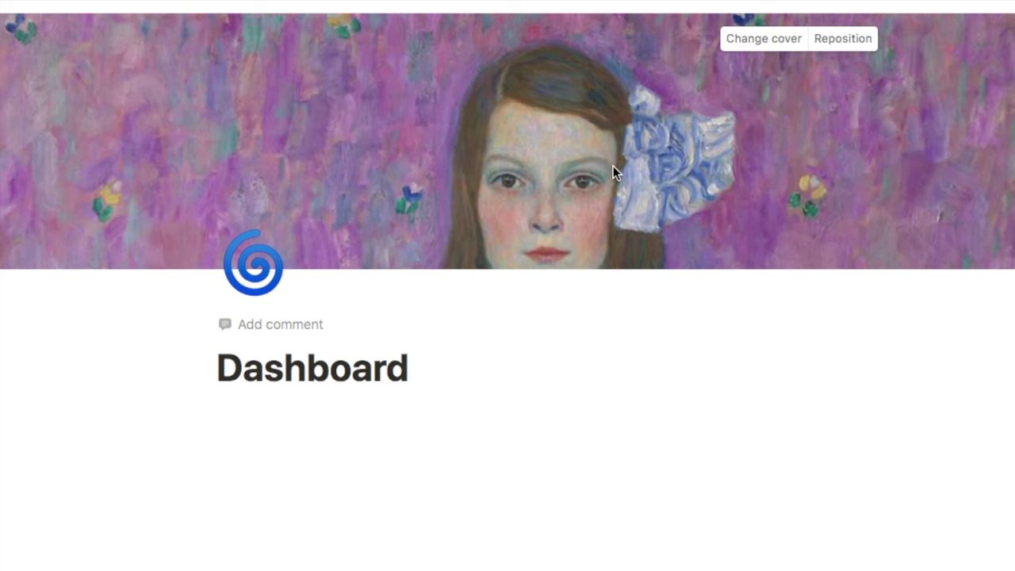
pyautogui.click(761, 38)
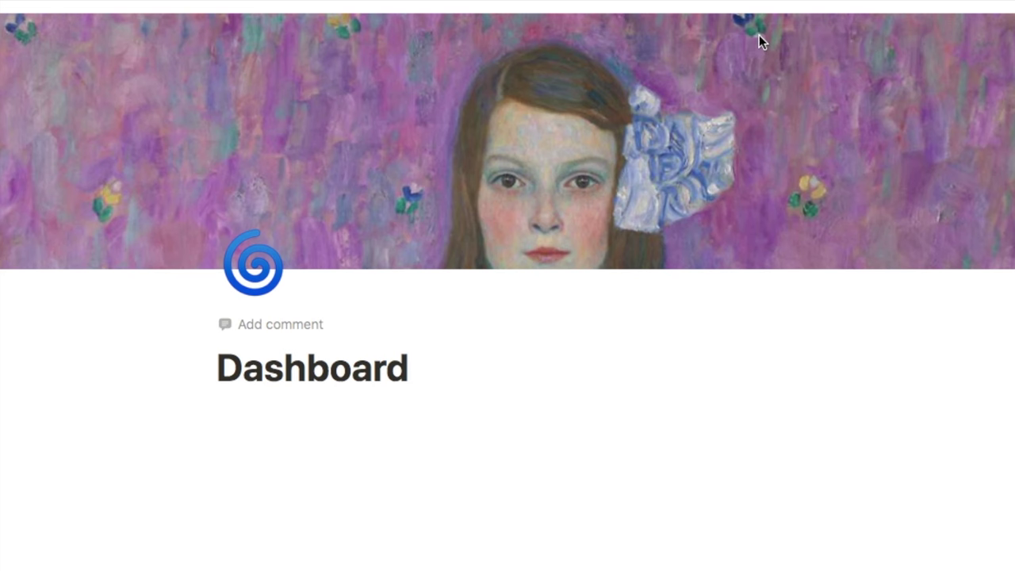
pyautogui.scroll(-3, 935, 308)
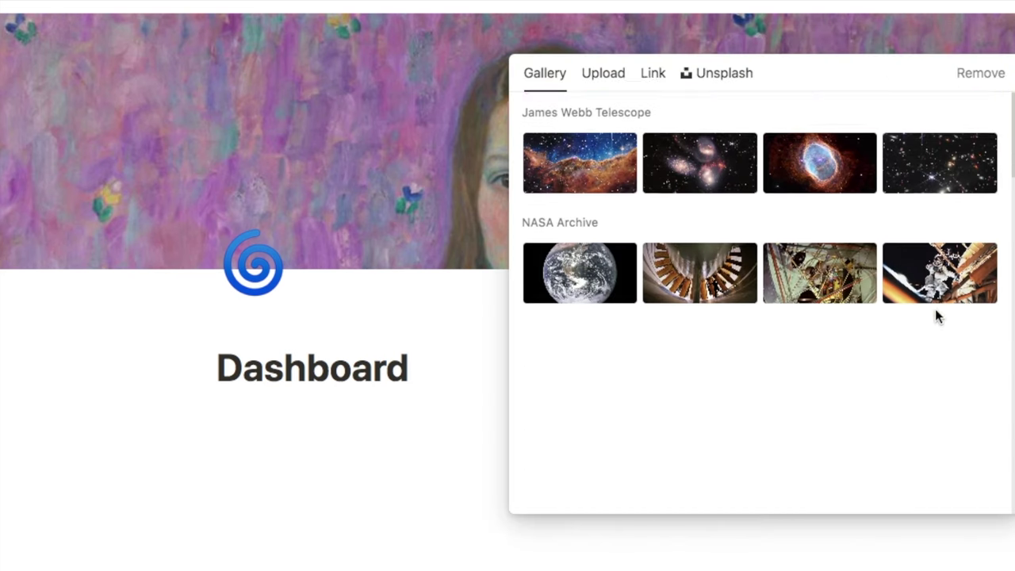
pyautogui.scroll(-2, 935, 308)
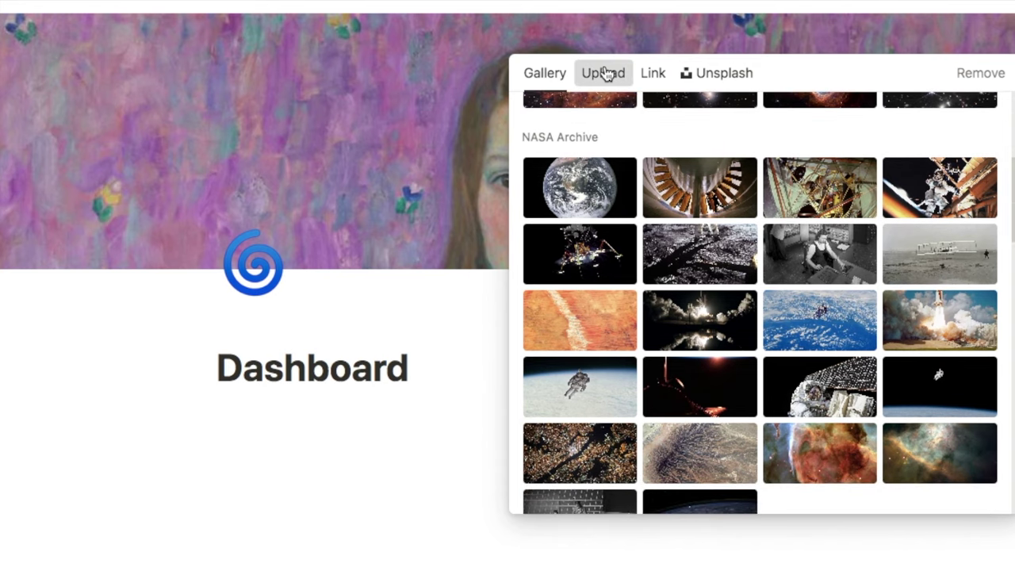
pyautogui.click(604, 73)
pyautogui.click(651, 84)
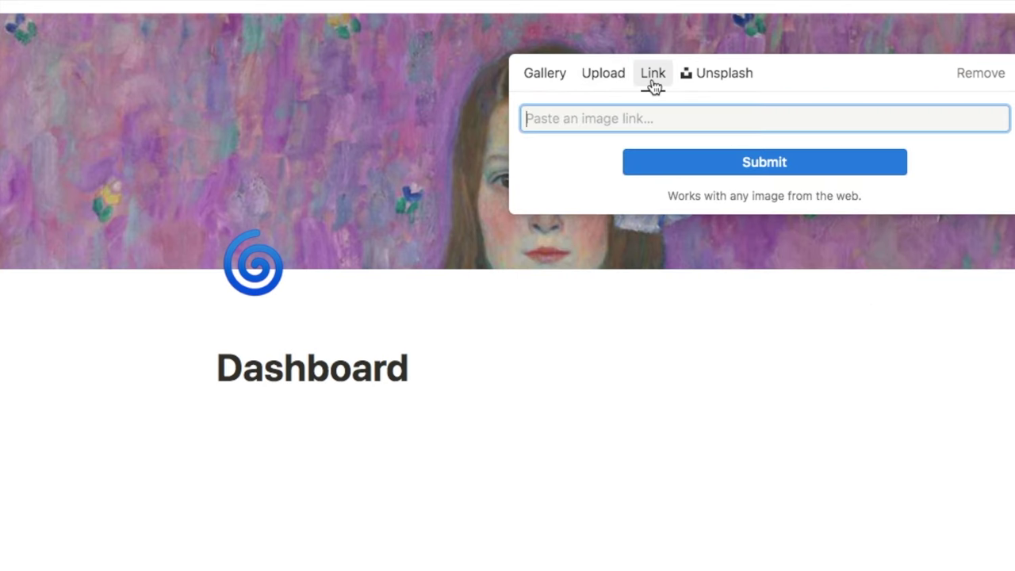
pyautogui.click(727, 79)
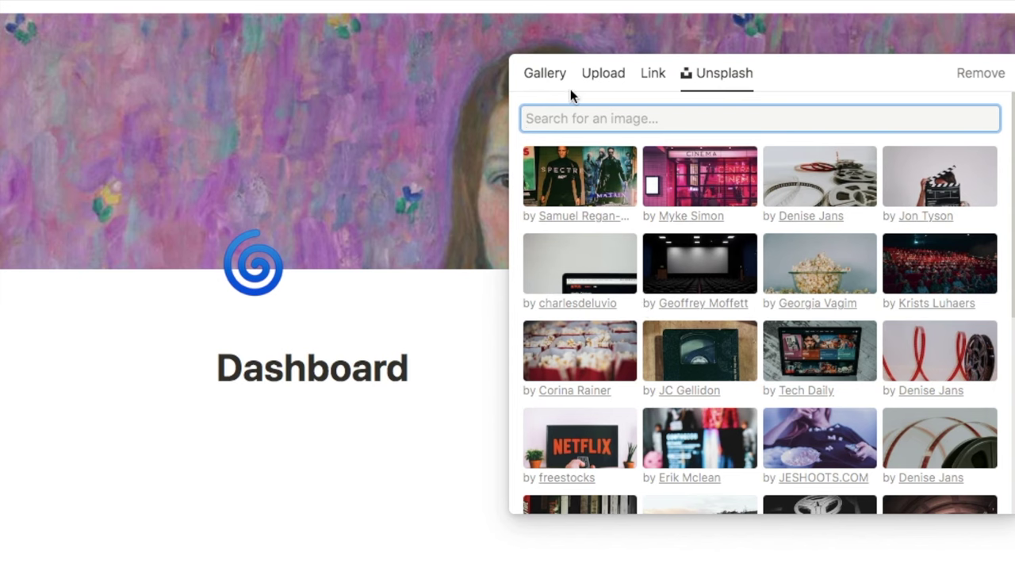
# Replace the Dashboard cover with the solid yellow colour from the gallery's Color & Gradient group.
pyautogui.click(545, 76)
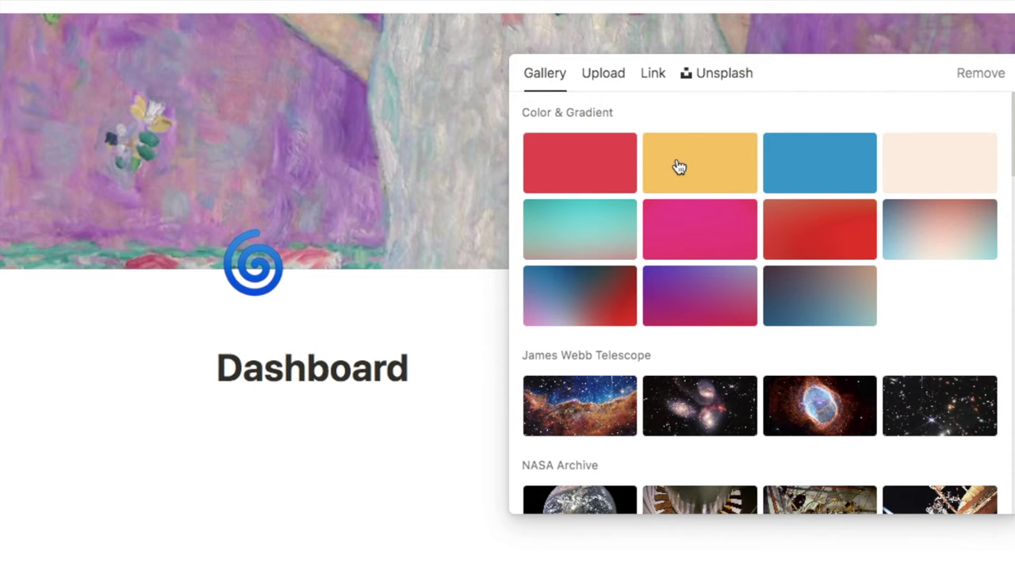
pyautogui.click(679, 166)
pyautogui.click(695, 527)
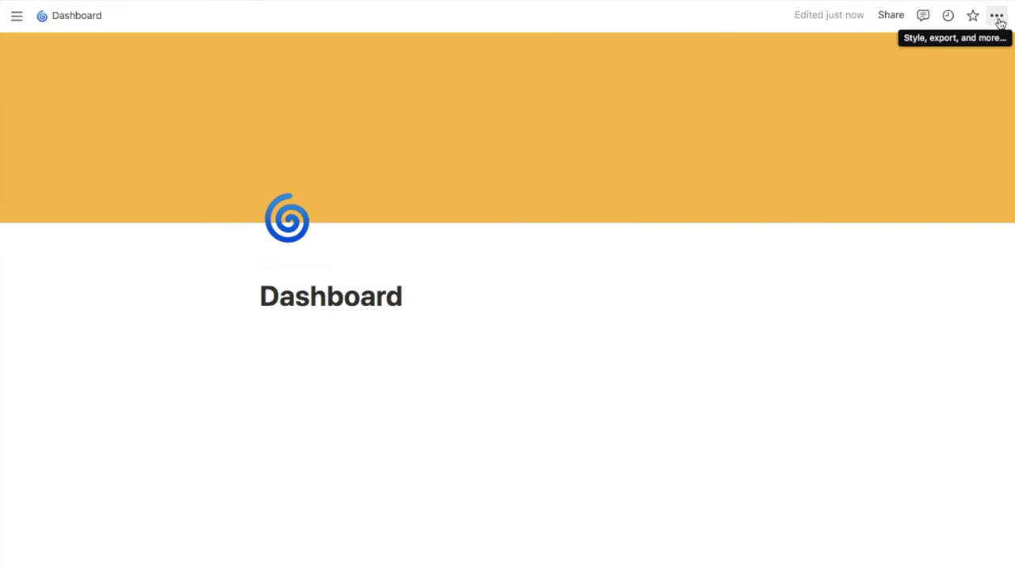
# Turn on full width for the Dashboard page.
pyautogui.click(998, 18)
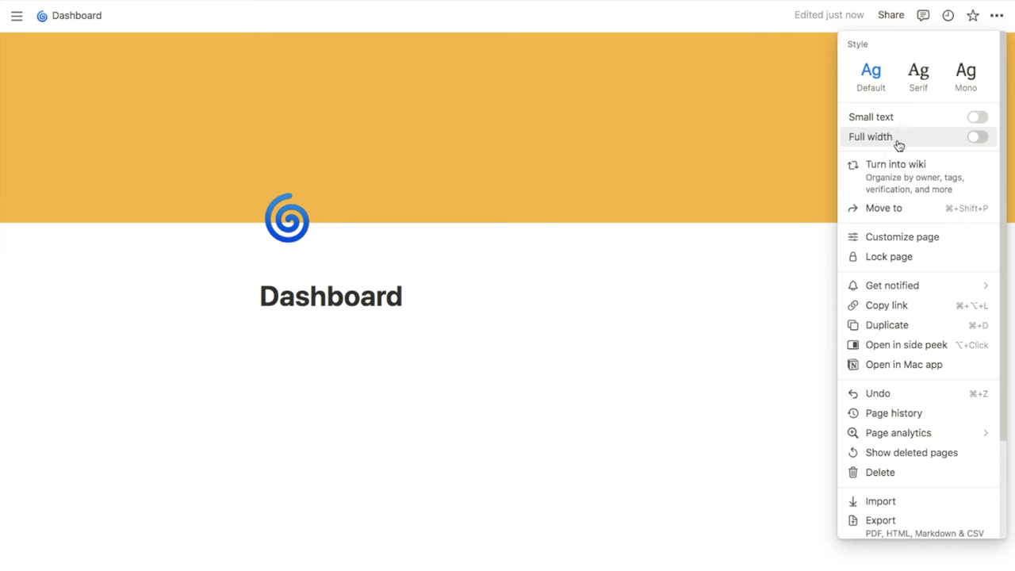
pyautogui.click(976, 139)
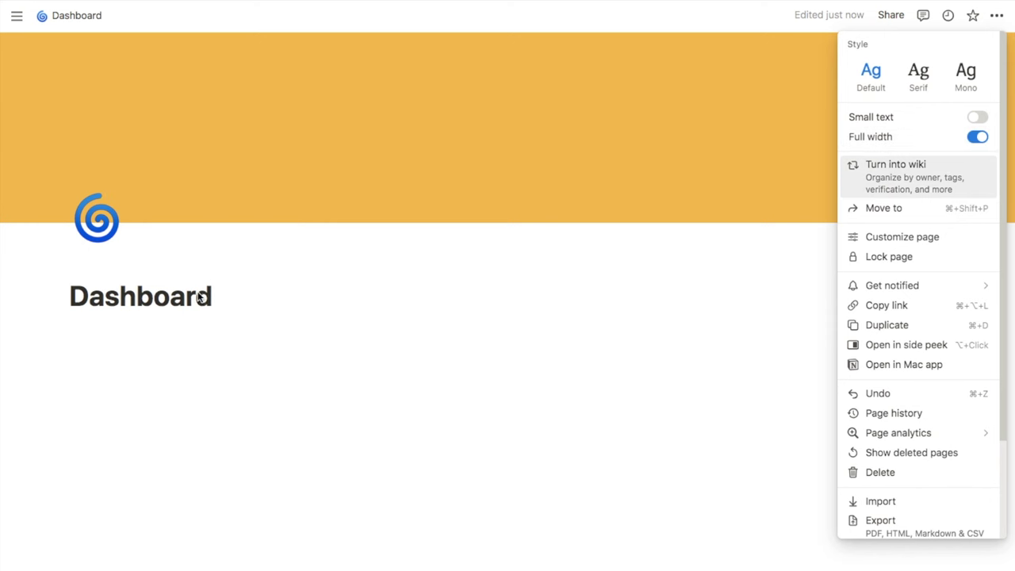
# Try small text and the Serif and Mono fonts on the page, and restore normal text size and the Default font.
pyautogui.click(977, 119)
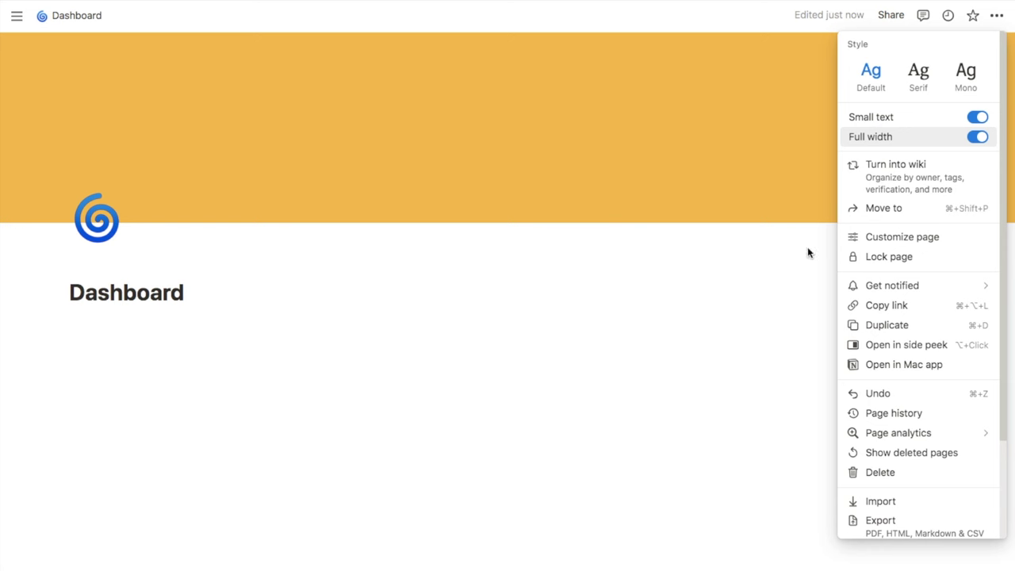
pyautogui.click(977, 118)
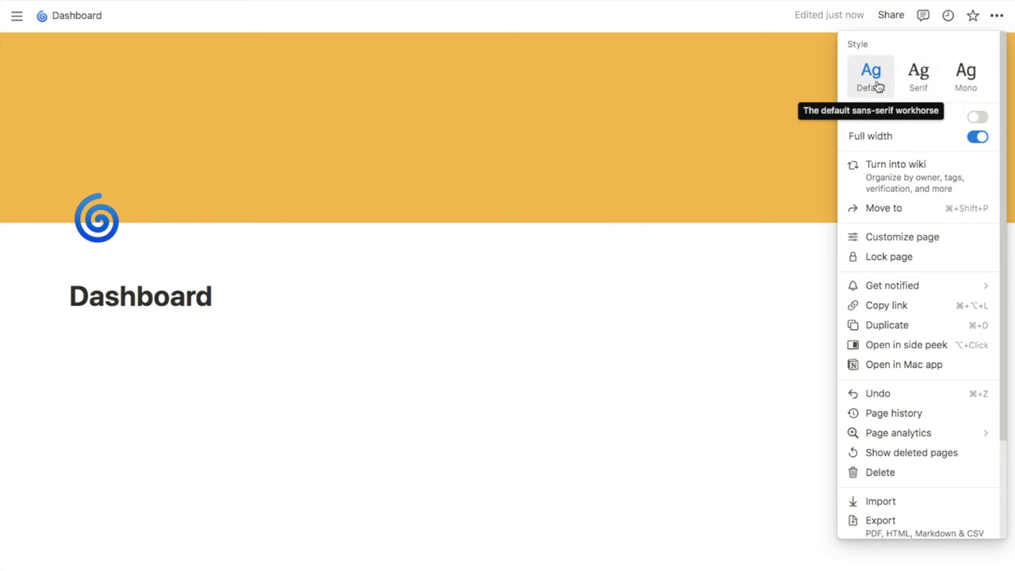
pyautogui.click(922, 84)
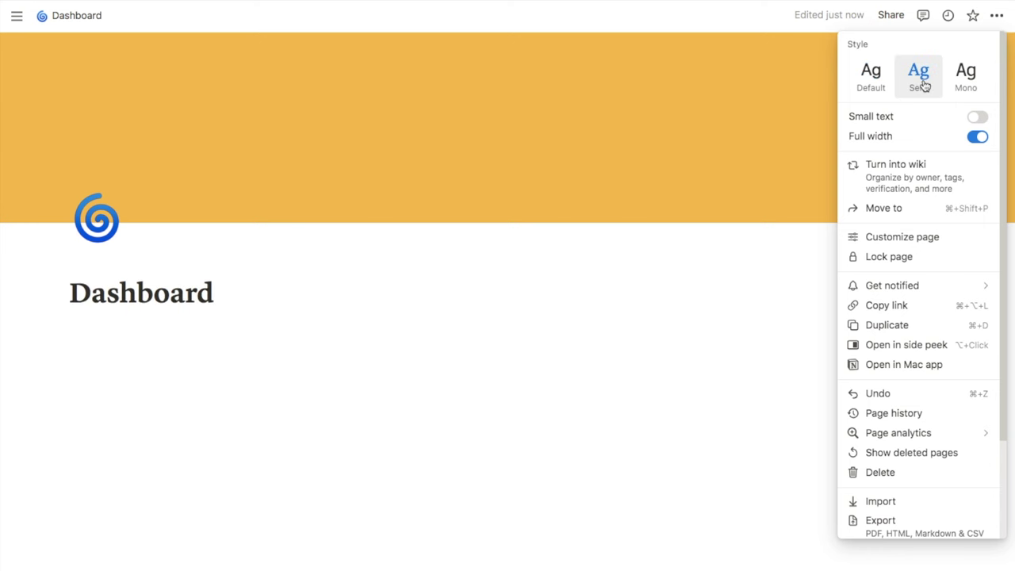
pyautogui.click(961, 86)
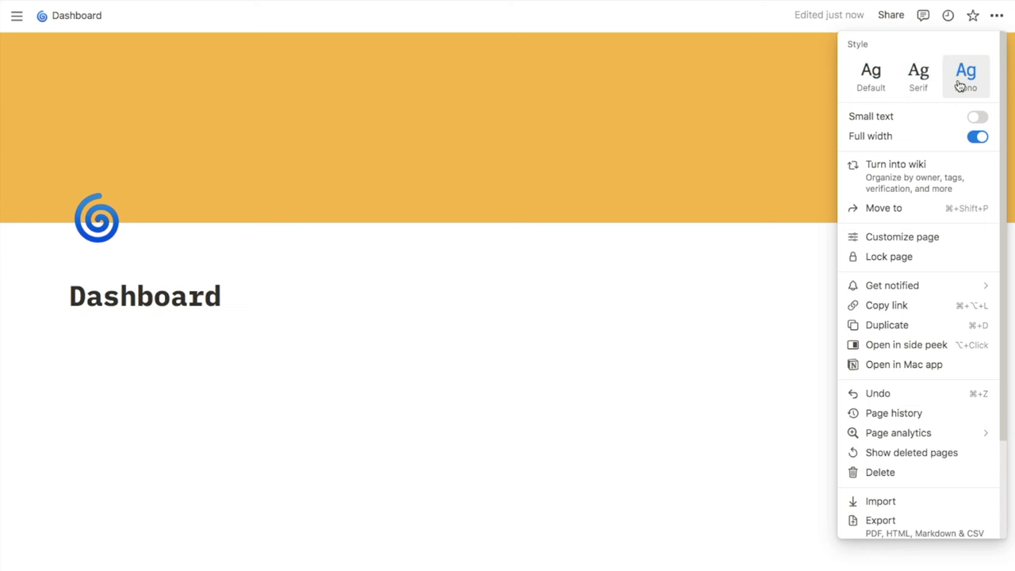
pyautogui.click(886, 82)
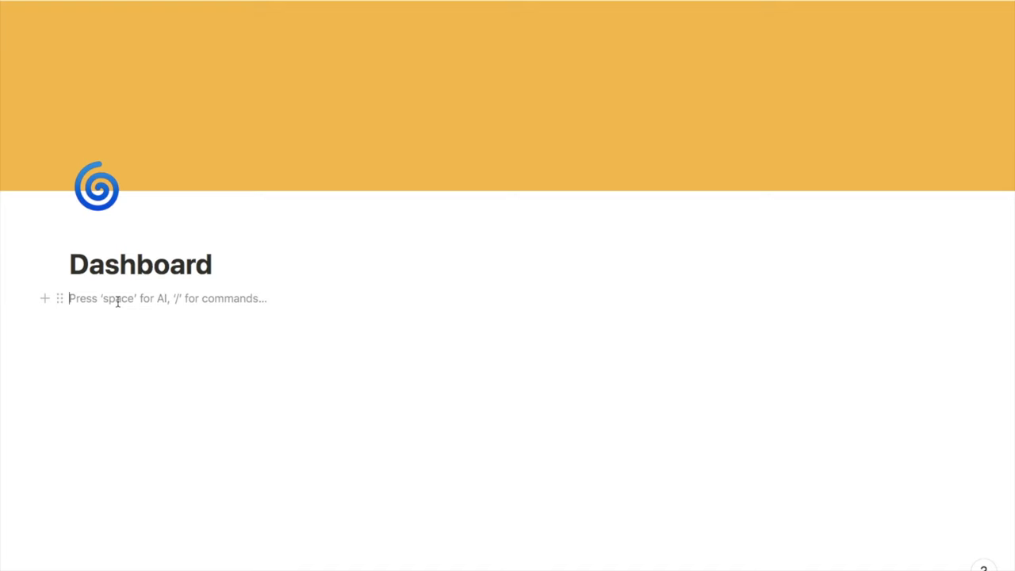
# Browse the available block types and insert a plain text block reading "Daily morning routine" under the page title.
pyautogui.write('/')
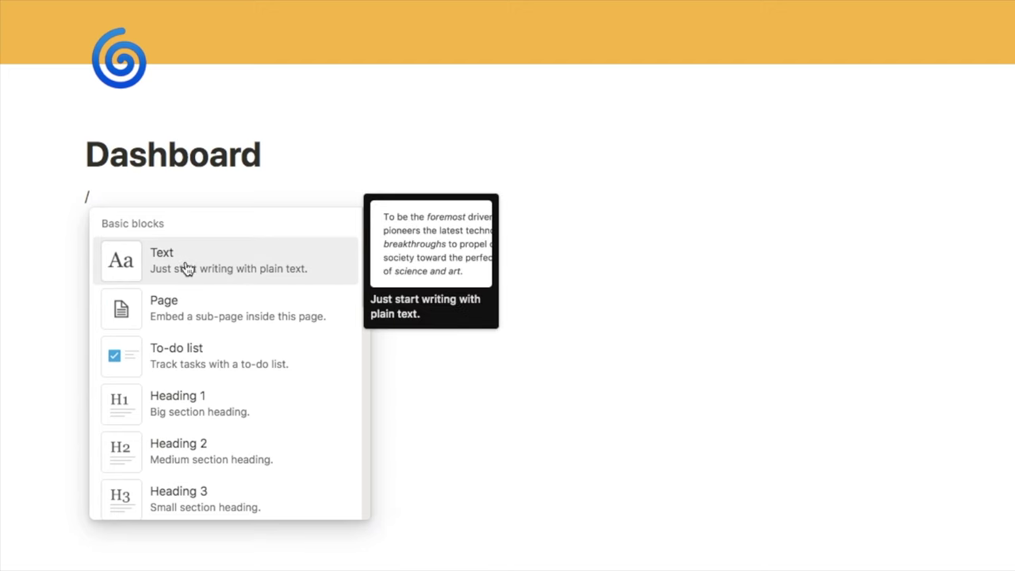
pyautogui.scroll(-5, 235, 272)
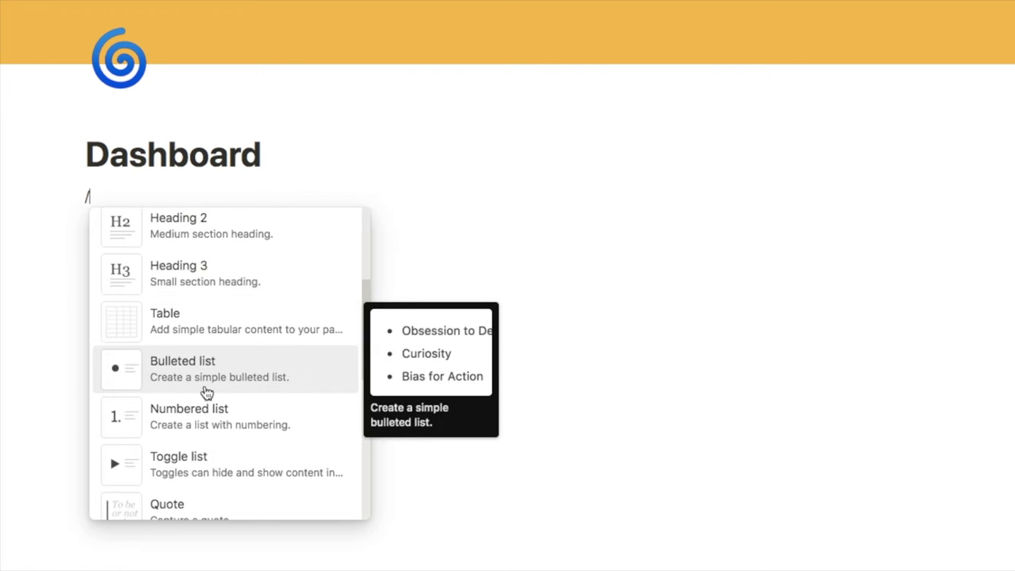
pyautogui.scroll(-8, 206, 392)
pyautogui.scroll(-15, 206, 392)
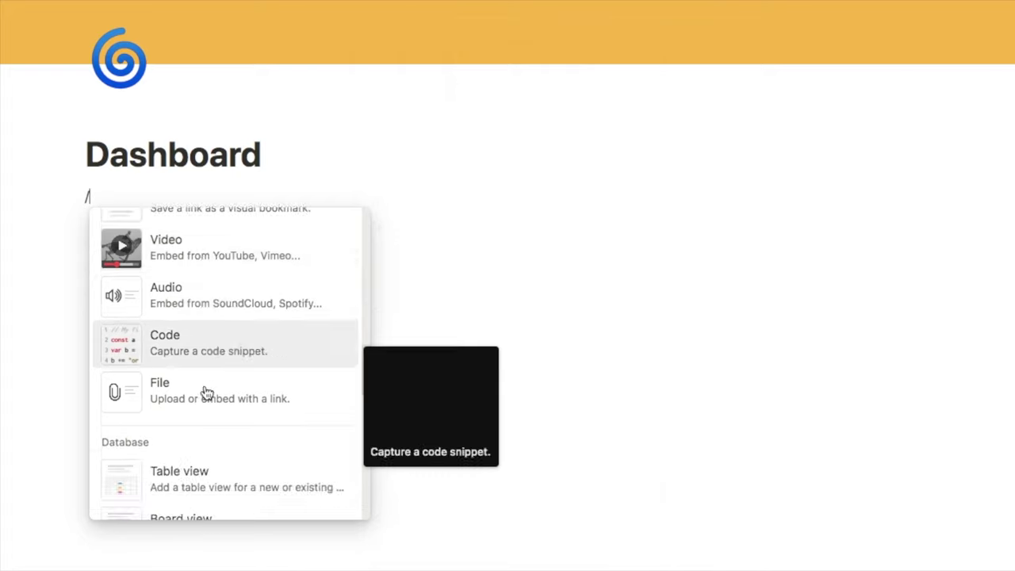
pyautogui.scroll(-15, 206, 391)
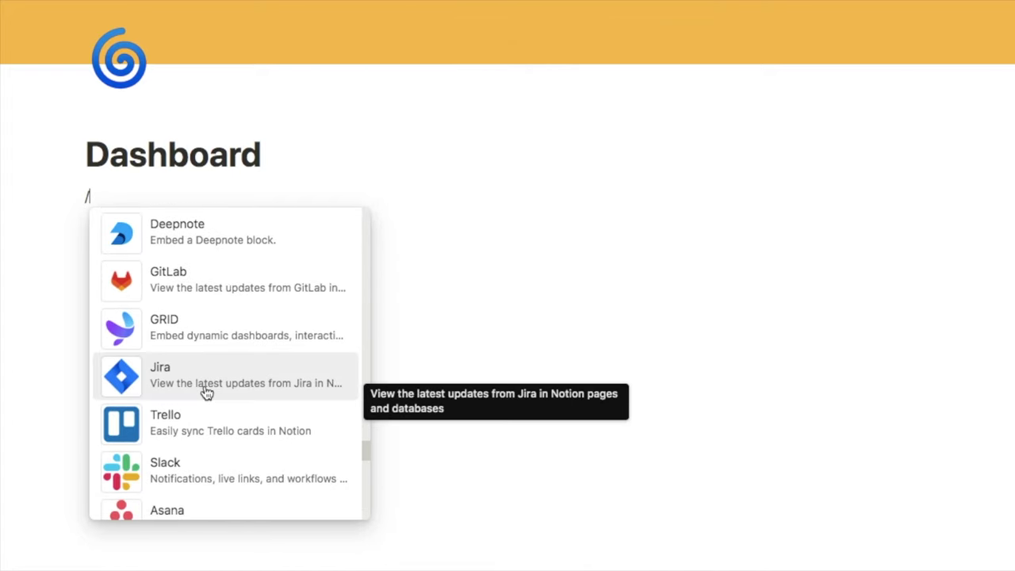
pyautogui.scroll(20, 197, 411)
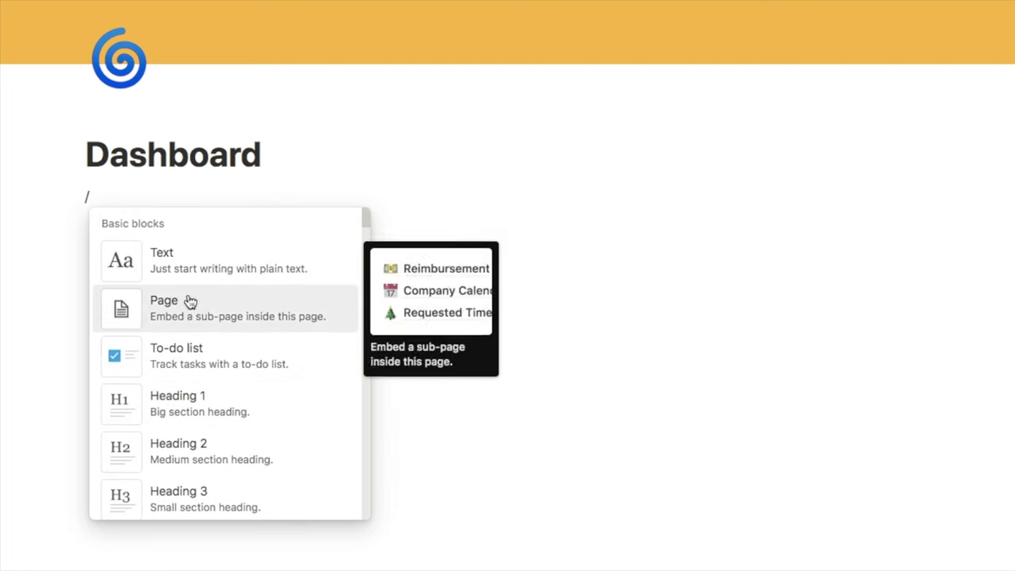
pyautogui.click(221, 268)
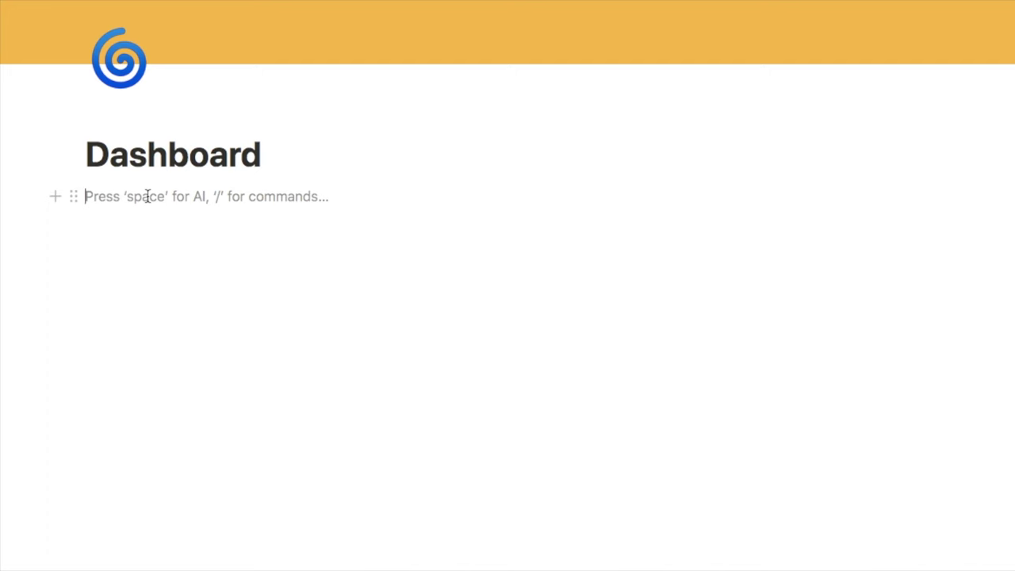
pyautogui.write('Daily morning routine')
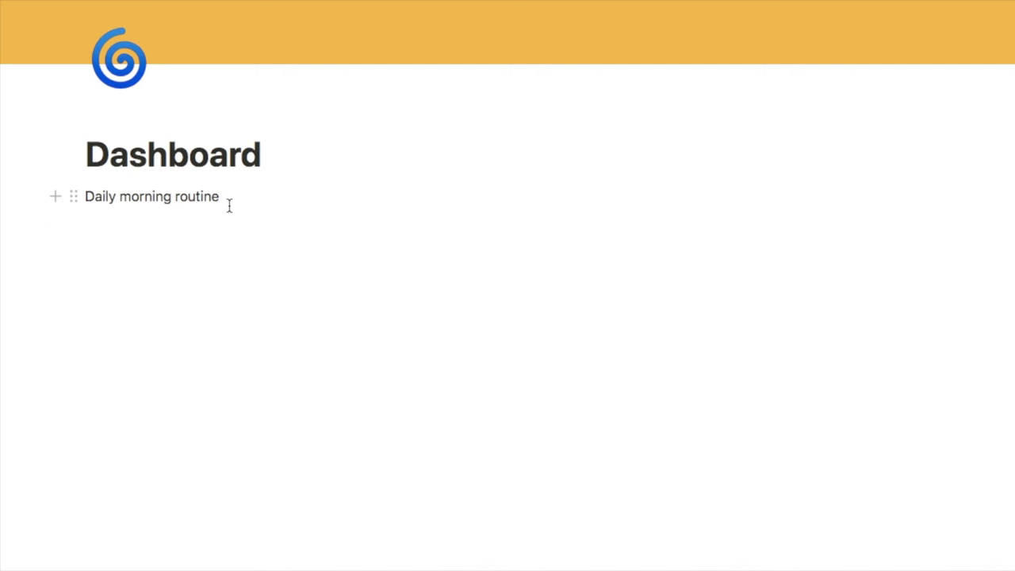
pyautogui.press('Return')
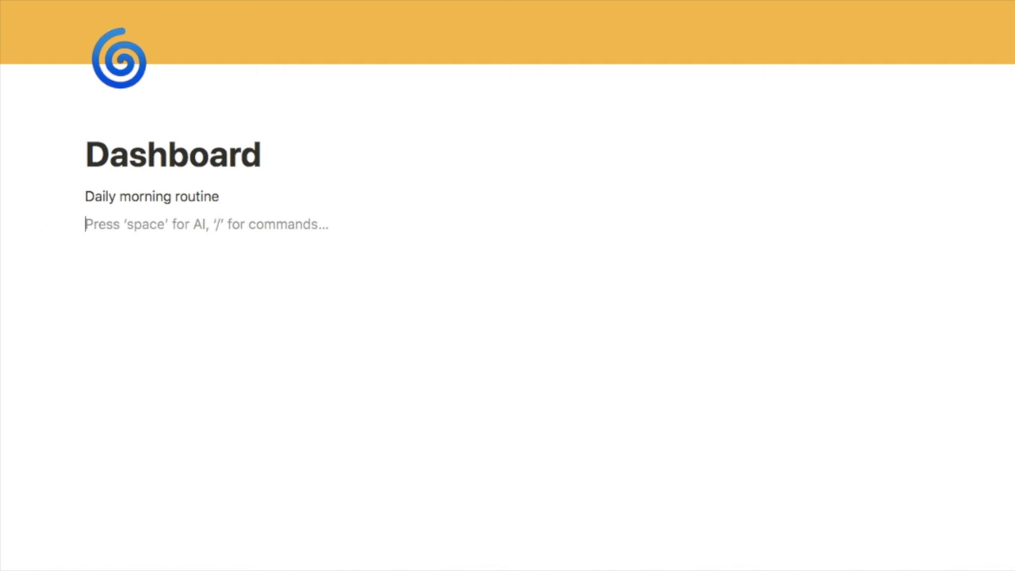
pyautogui.click(220, 196)
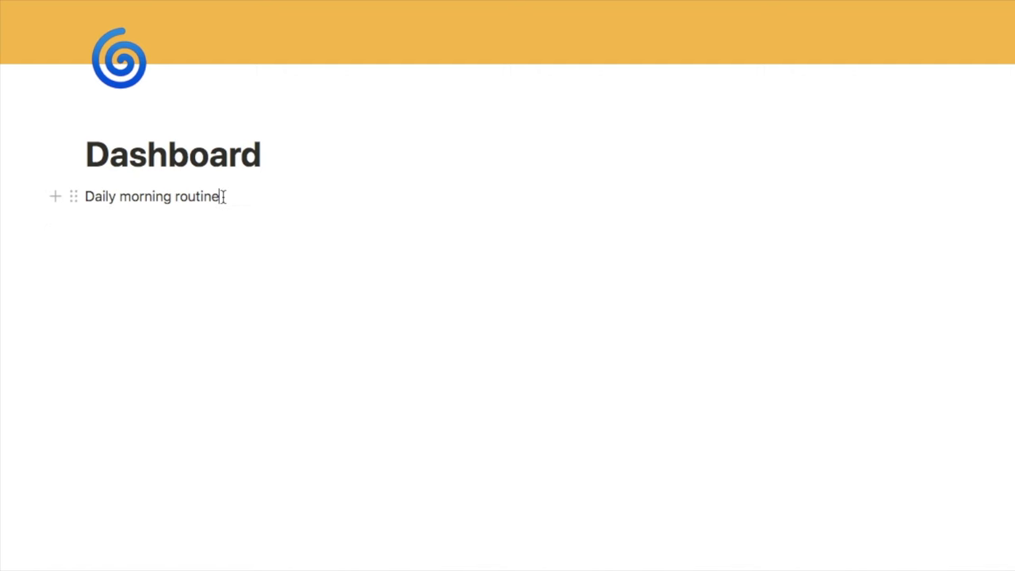
# Add a text block reading "HELLO!!" and move it above the "Daily morning routine" line.
pyautogui.click(58, 197)
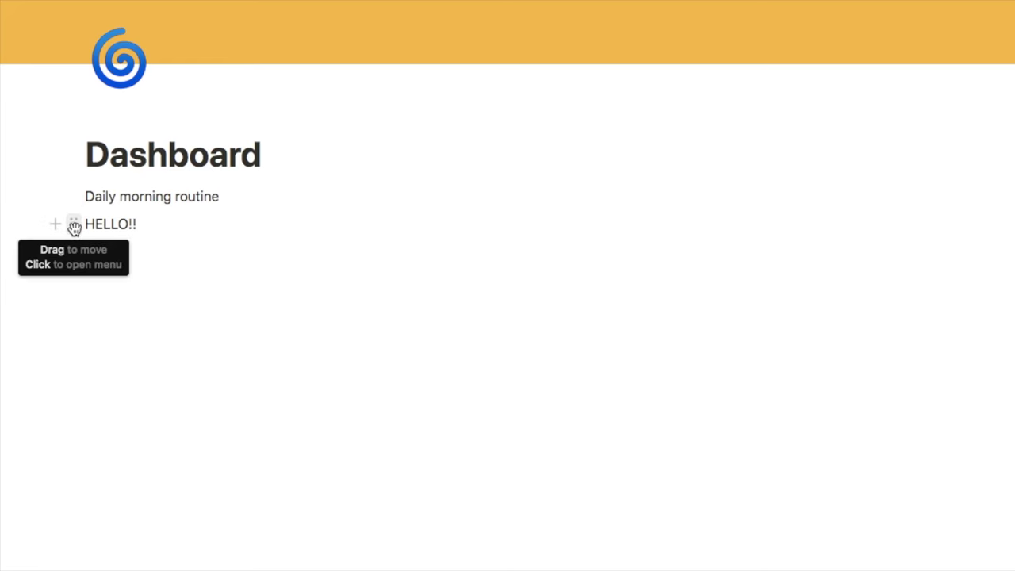
pyautogui.moveTo(73, 226); pyautogui.dragTo(129, 177)
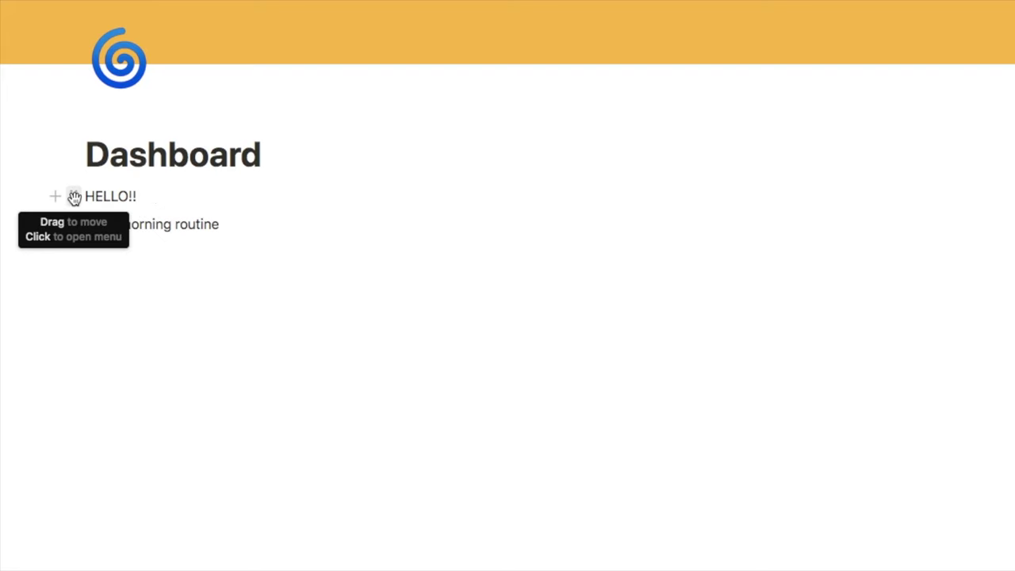
# Examine the actions and conversion types for the "HELLO!!" block and set its text colour to Blue.
pyautogui.click(73, 196)
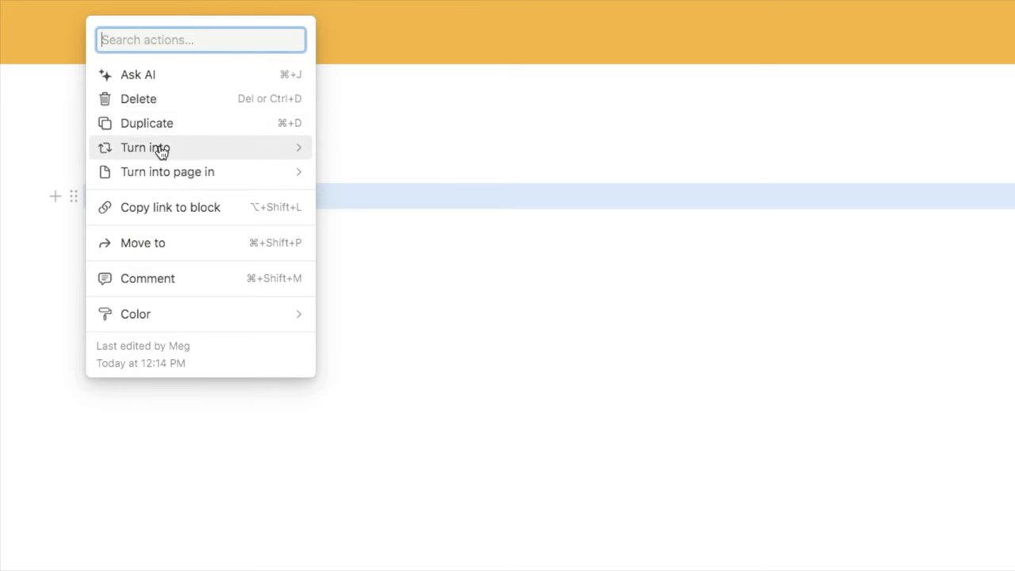
pyautogui.moveTo(176, 151)
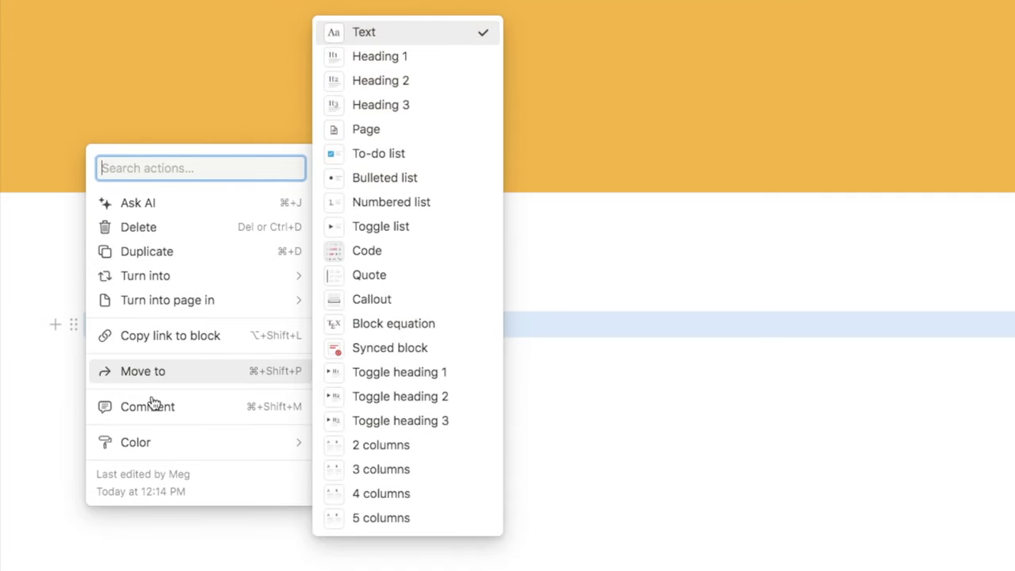
pyautogui.moveTo(142, 442)
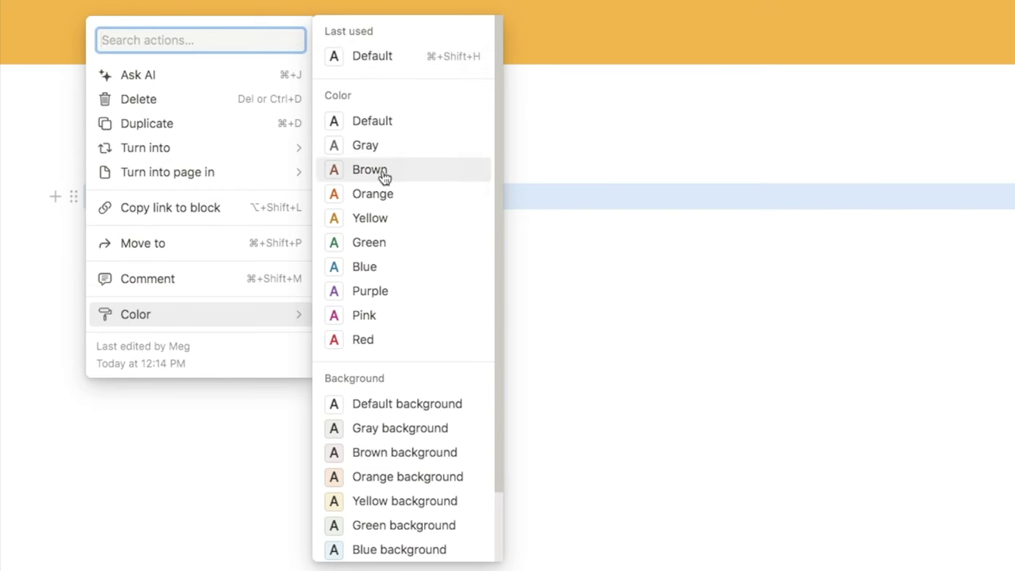
pyautogui.click(386, 272)
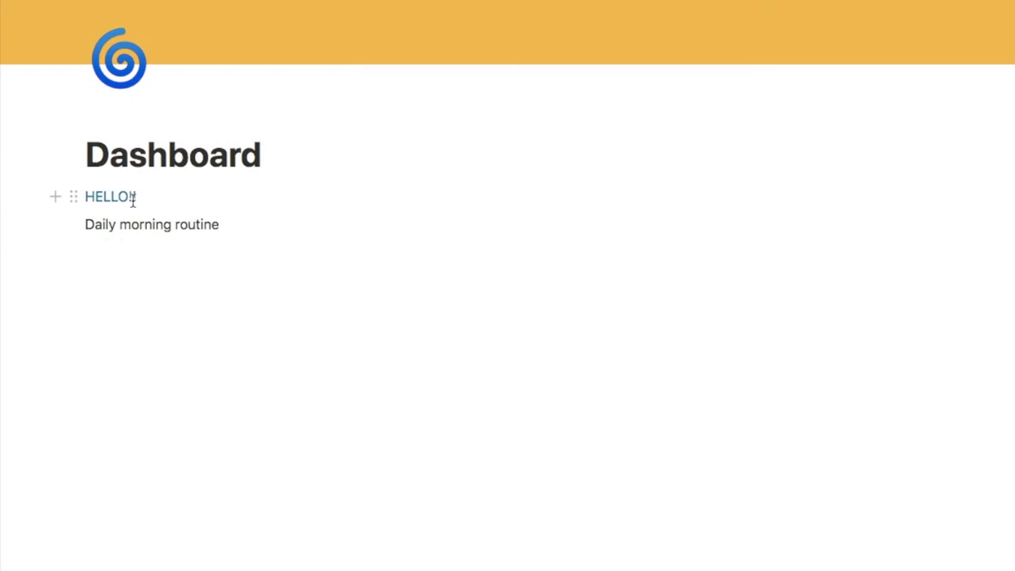
# Give the "Daily morning routine" block an orange background.
pyautogui.click(73, 225)
pyautogui.moveTo(138, 341)
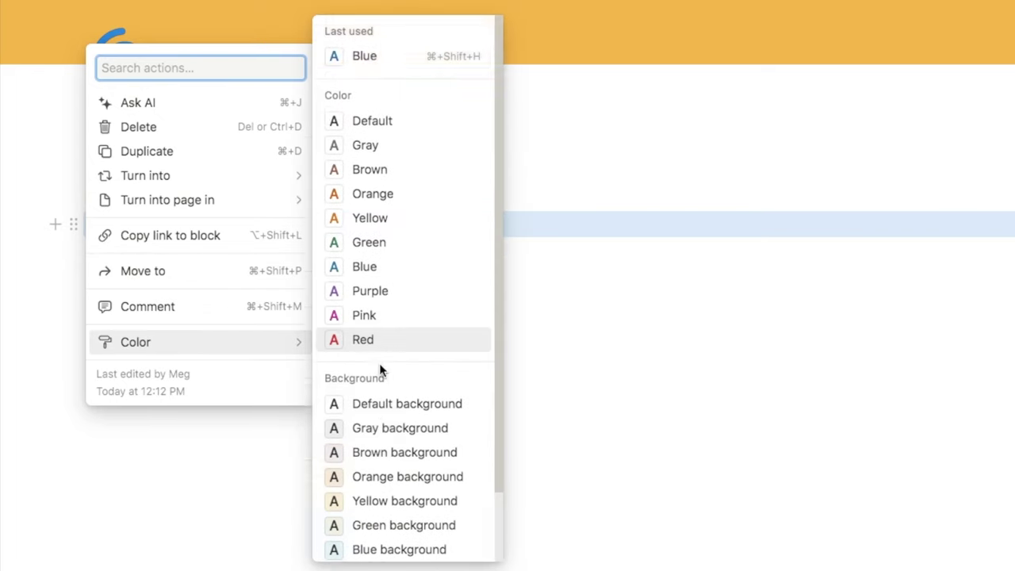
pyautogui.scroll(-2, 346, 367)
pyautogui.click(380, 404)
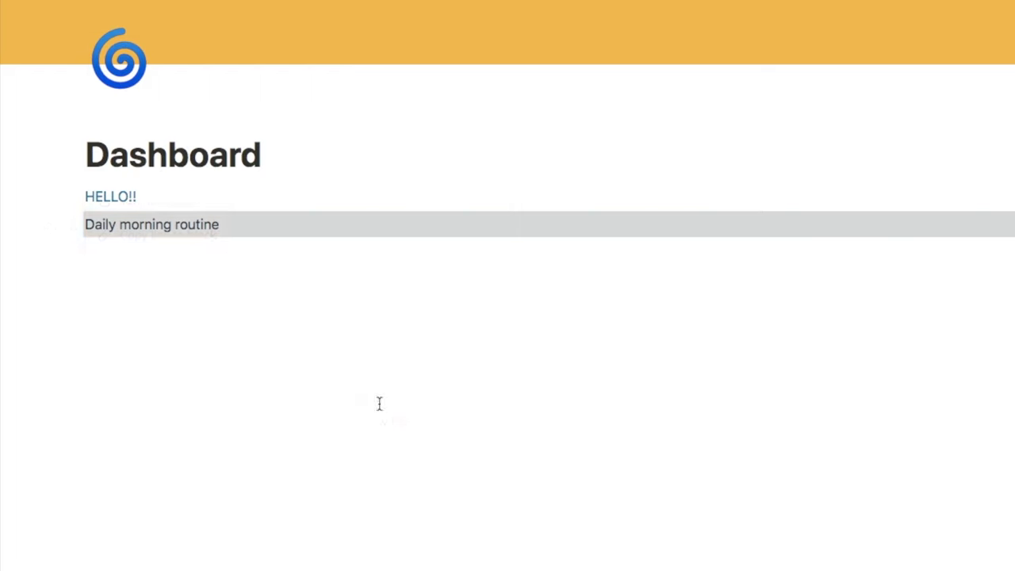
# Embed a sub-page titled "Habit Tracker" below the "Daily morning routine" line and return to the Dashboard page.
pyautogui.click(216, 291)
pyautogui.press('BackSpace')
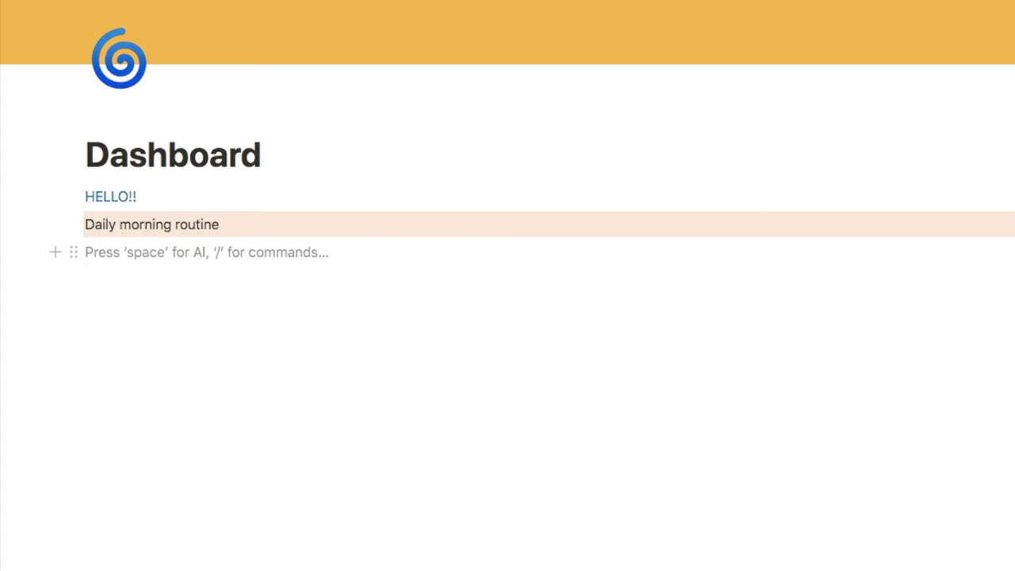
pyautogui.write('/')
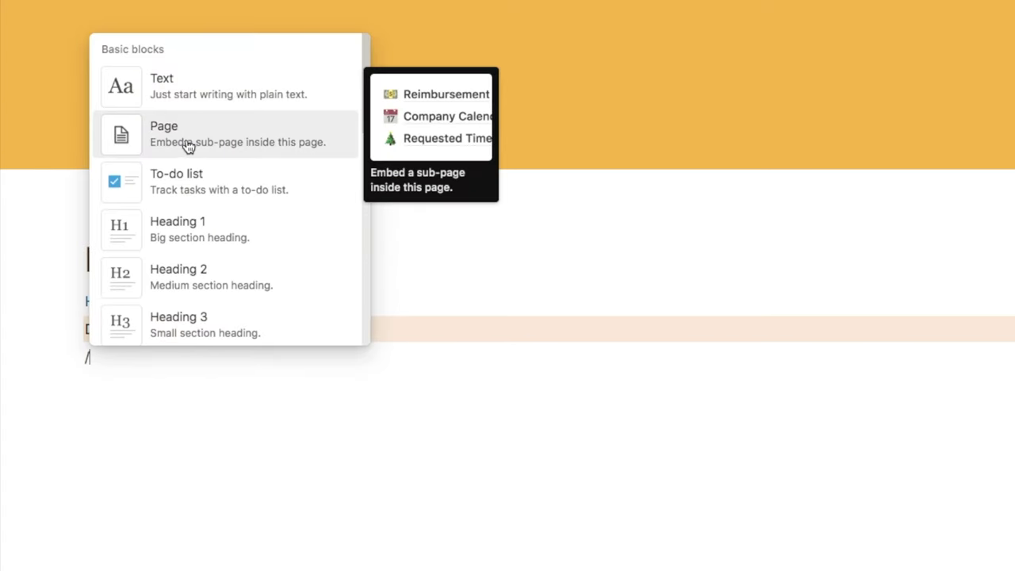
pyautogui.click(203, 147)
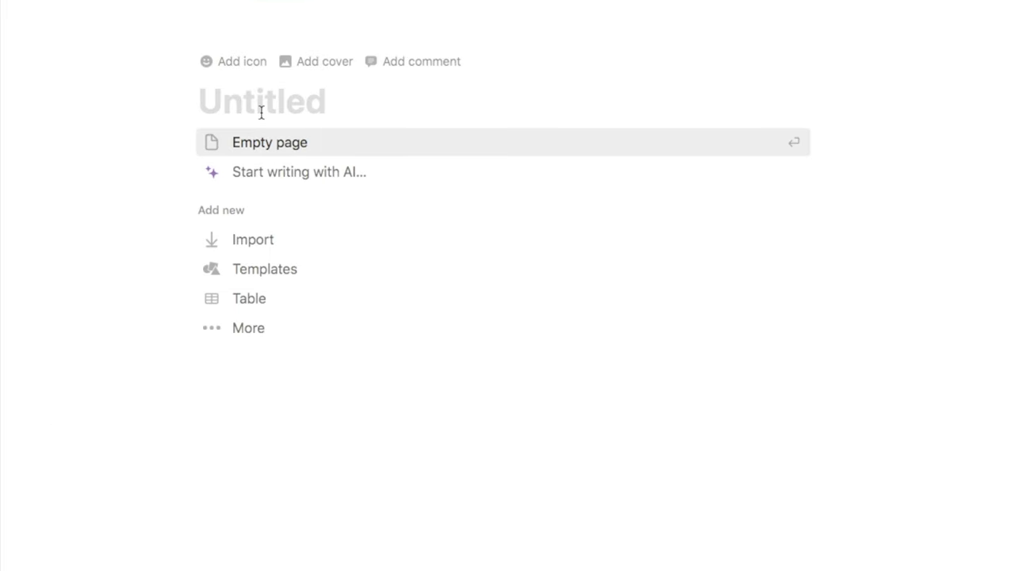
pyautogui.write('Habit T')
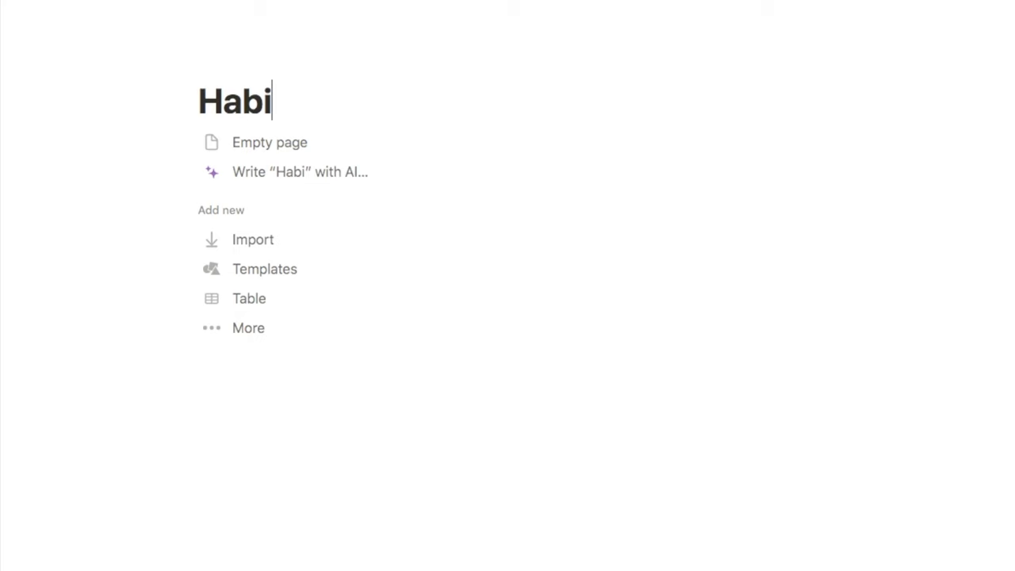
pyautogui.write('racker')
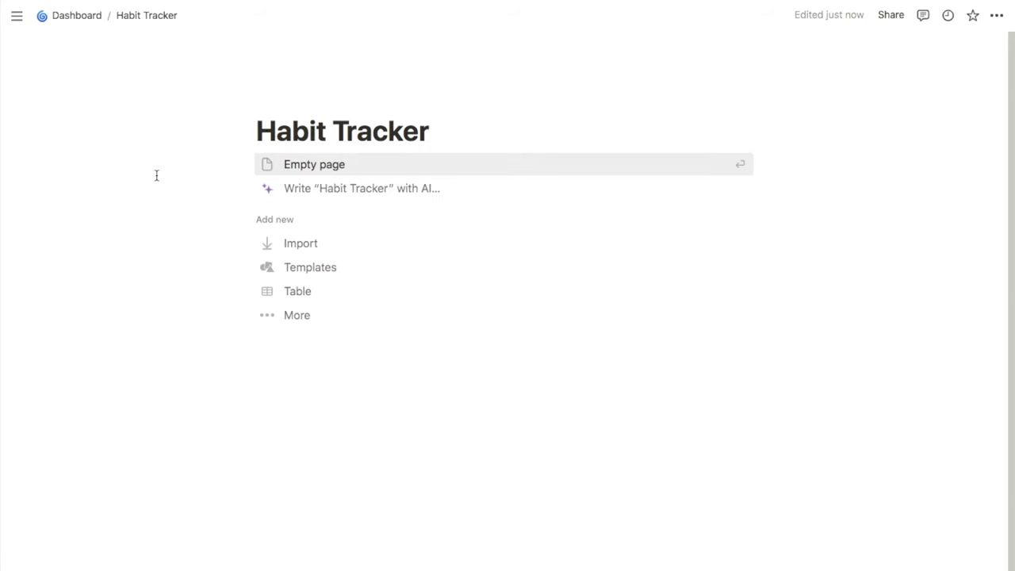
pyautogui.click(77, 17)
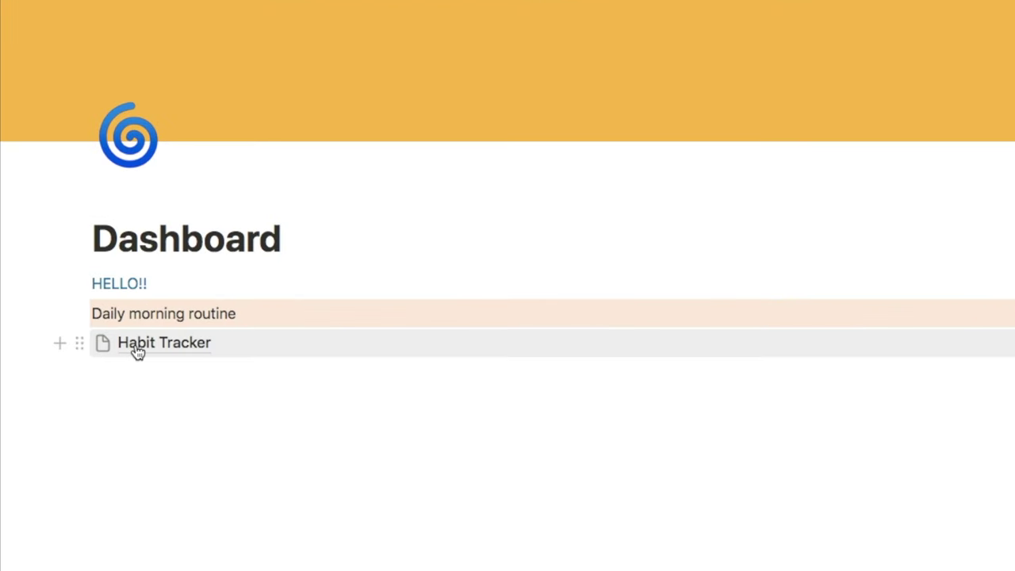
# Set the green check mark emoji as the icon of the Habit Tracker sub-page.
pyautogui.moveTo(137, 351)
pyautogui.click(103, 351)
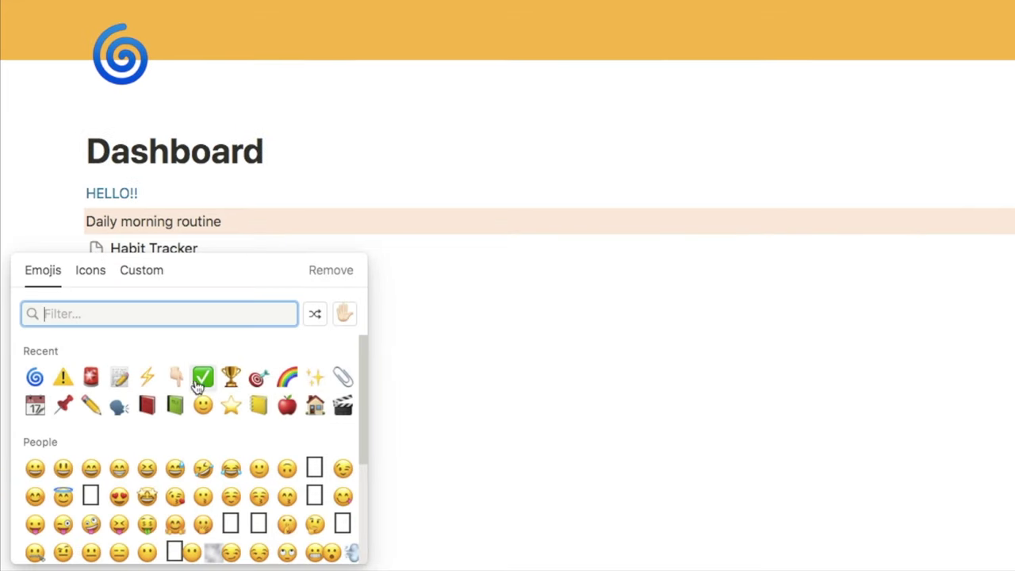
pyautogui.click(198, 381)
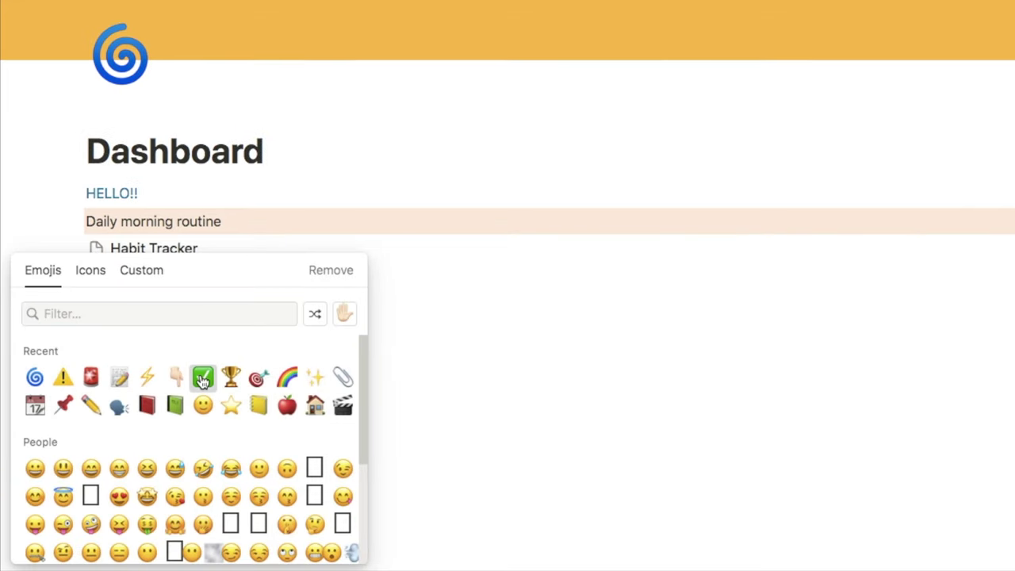
# Add a Heading 1 block reading "Heading 1" below the Habit Tracker link, leaving blank space between them.
pyautogui.click(143, 255)
pyautogui.press('Up')
pyautogui.press('Up')
pyautogui.press('Up')
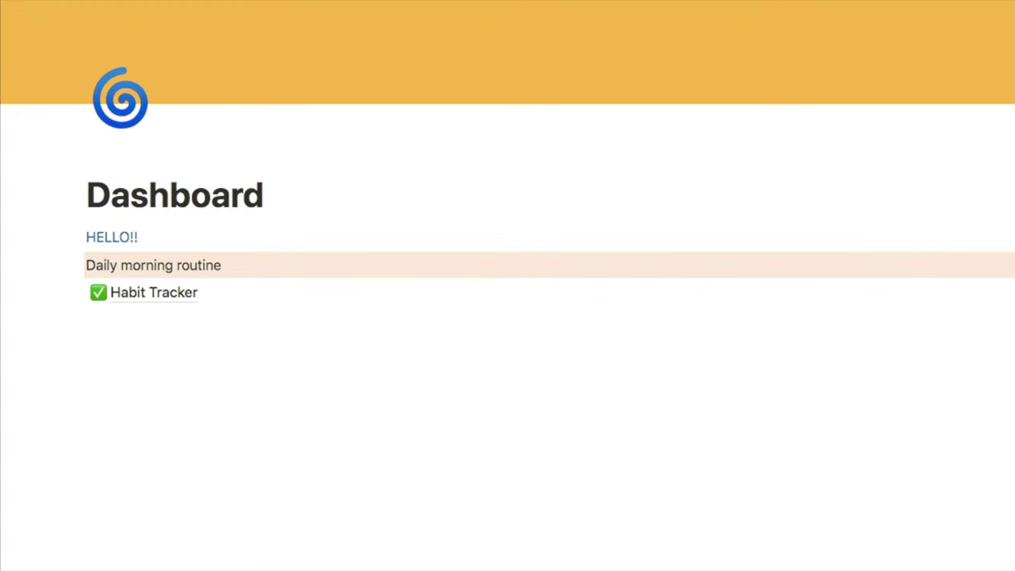
pyautogui.write('/')
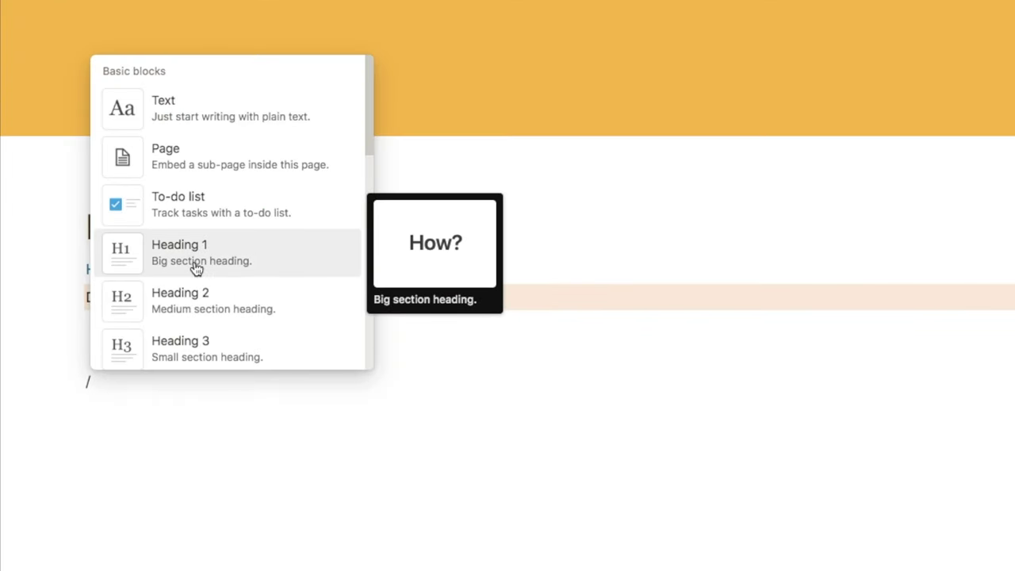
pyautogui.click(197, 256)
pyautogui.write('Heading 1')
pyautogui.press('Return')
# Add a Heading 2 block reading "Heading 2" below the Heading 1 block.
pyautogui.write('/h')
pyautogui.click(192, 280)
pyautogui.write('Head')
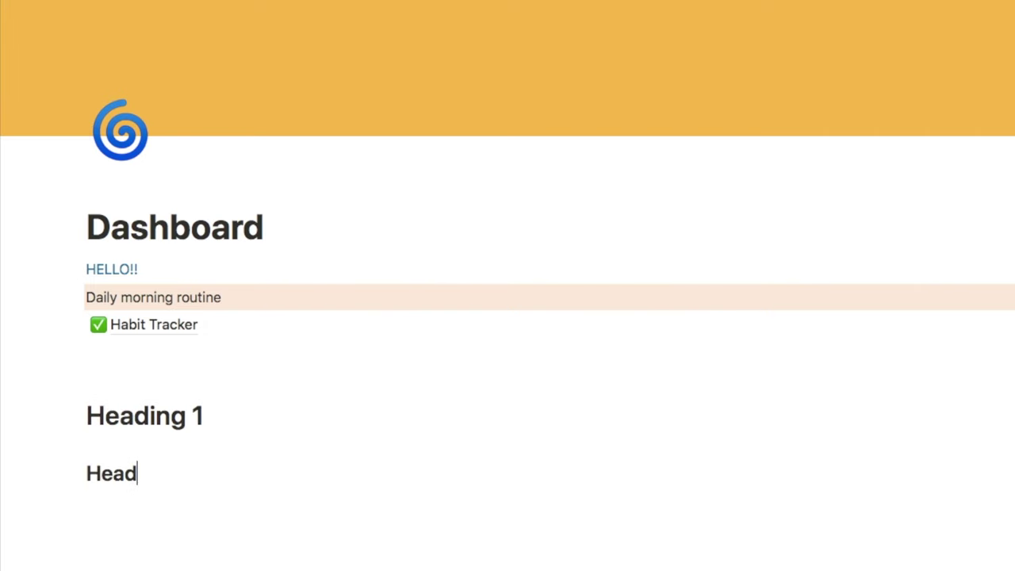
pyautogui.write('ing 2')
pyautogui.press('Return')
# Add a Heading 3 block reading "Heading 3" below the Heading 2 block.
pyautogui.write('/h')
pyautogui.click(211, 382)
pyautogui.write('Headi')
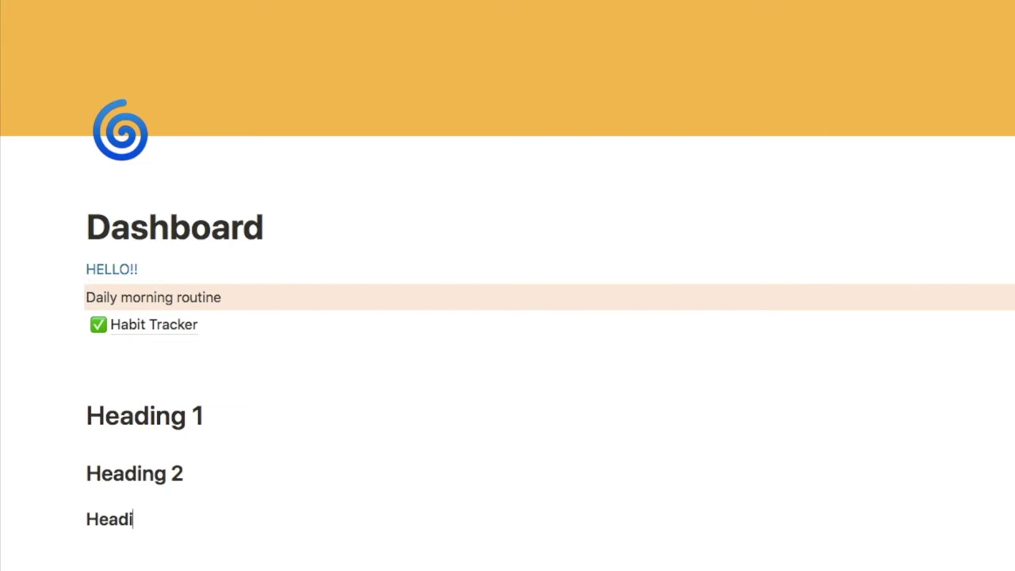
pyautogui.write('ng 3')
pyautogui.press('Return')
# Add a to-do item about calling a person by first name below Heading 3 and mark it as done.
pyautogui.write('/')
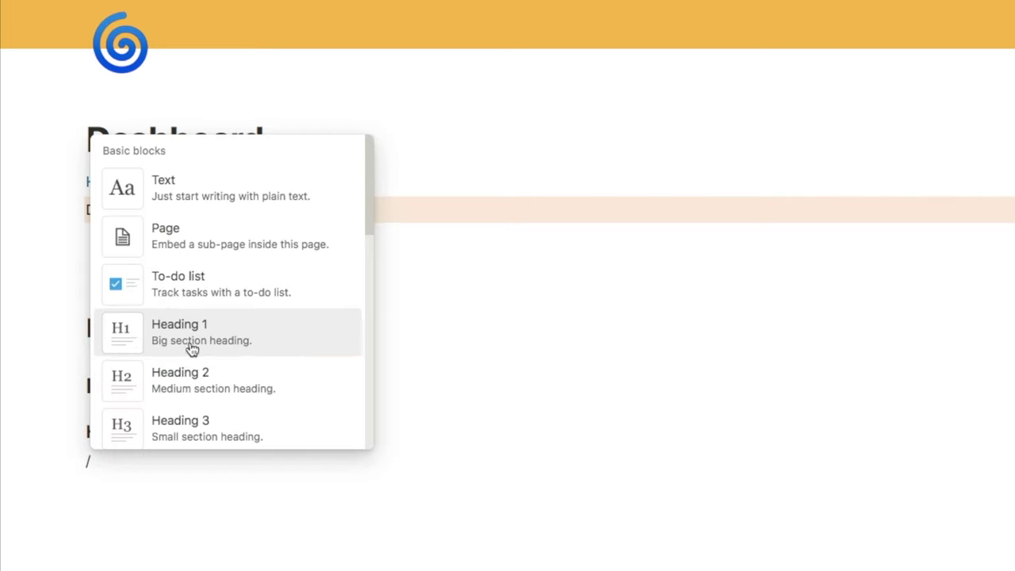
pyautogui.click(182, 292)
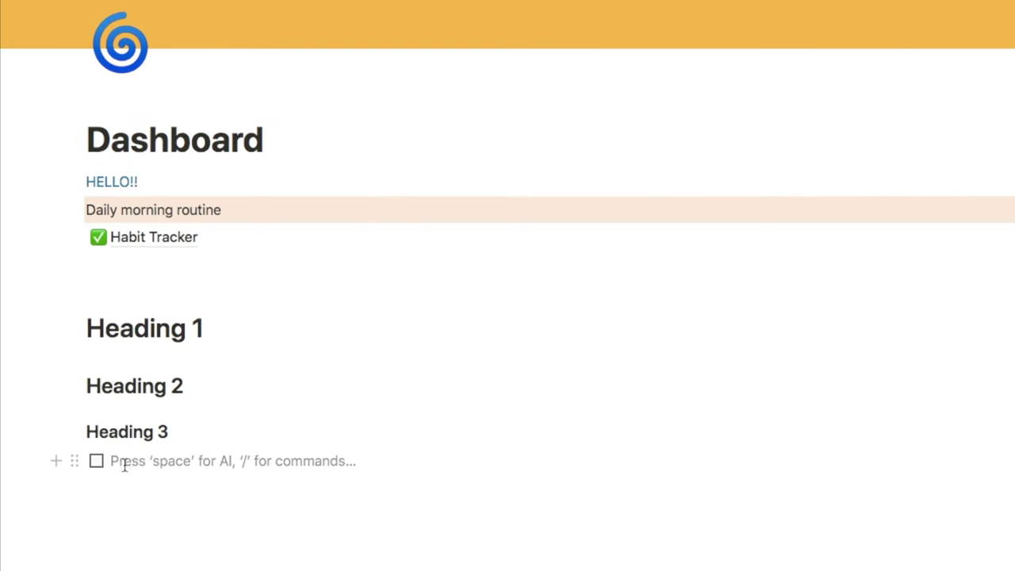
pyautogui.write('Call Amy')
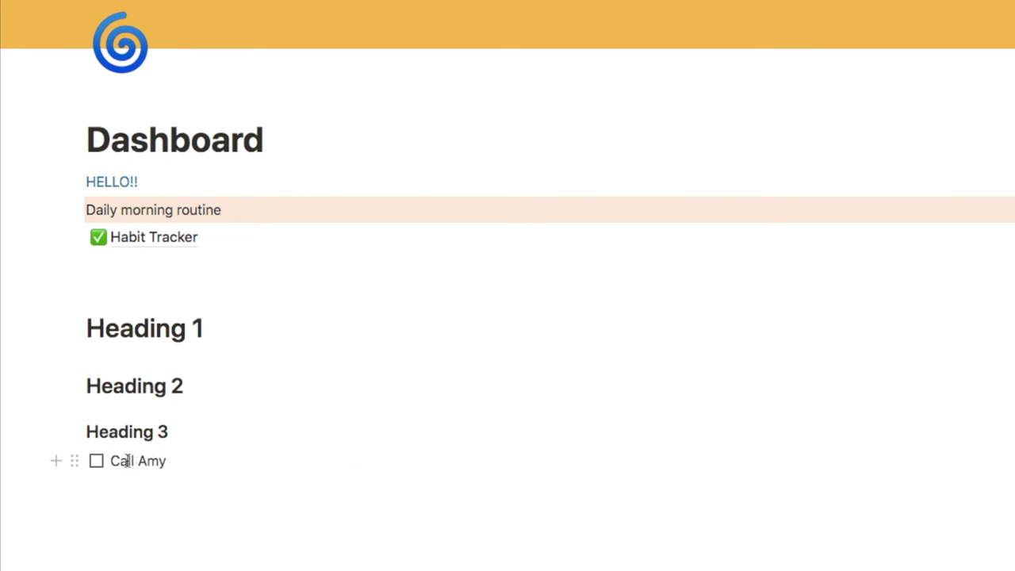
pyautogui.click(97, 463)
pyautogui.press('Return')
# Add a bulleted list item reading "Bullet list" below the to-do item.
pyautogui.write('/')
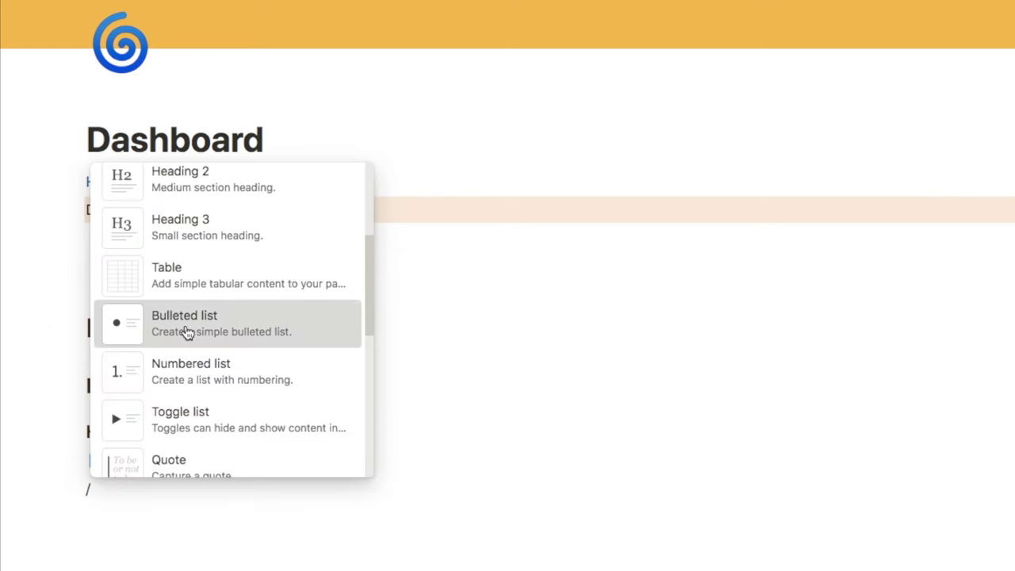
pyautogui.click(151, 328)
pyautogui.write('Bullet list')
pyautogui.press('Return')
pyautogui.press('Return')
# Add a numbered list item reading "Number list" below the bulleted item.
pyautogui.write('/')
pyautogui.click(214, 414)
pyautogui.write('Number')
pyautogui.press('Return')
pyautogui.press('Return')
# Add a quote block reading "Someday is not a day of the week" below the numbered list.
pyautogui.write('/')
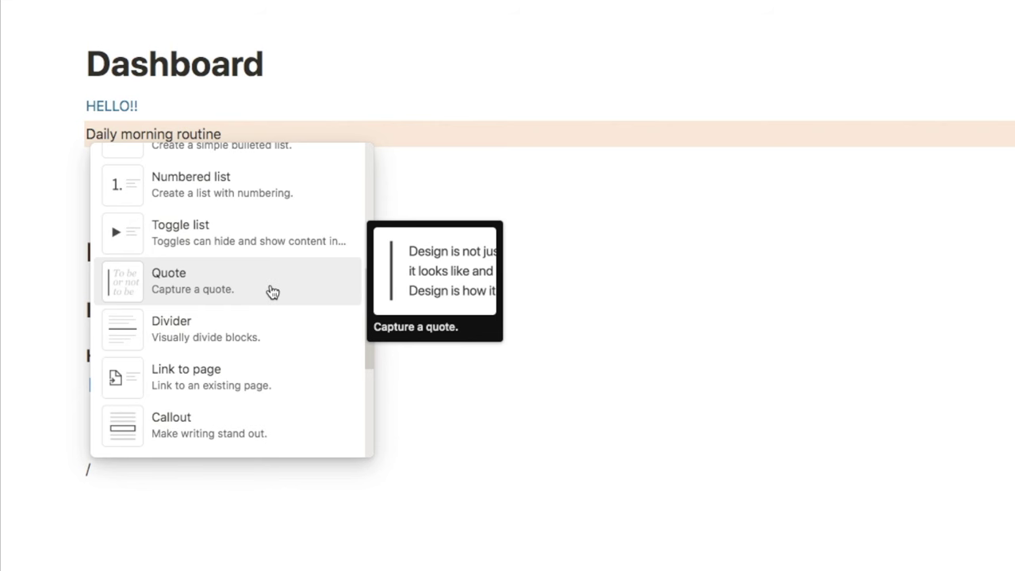
pyautogui.click(268, 290)
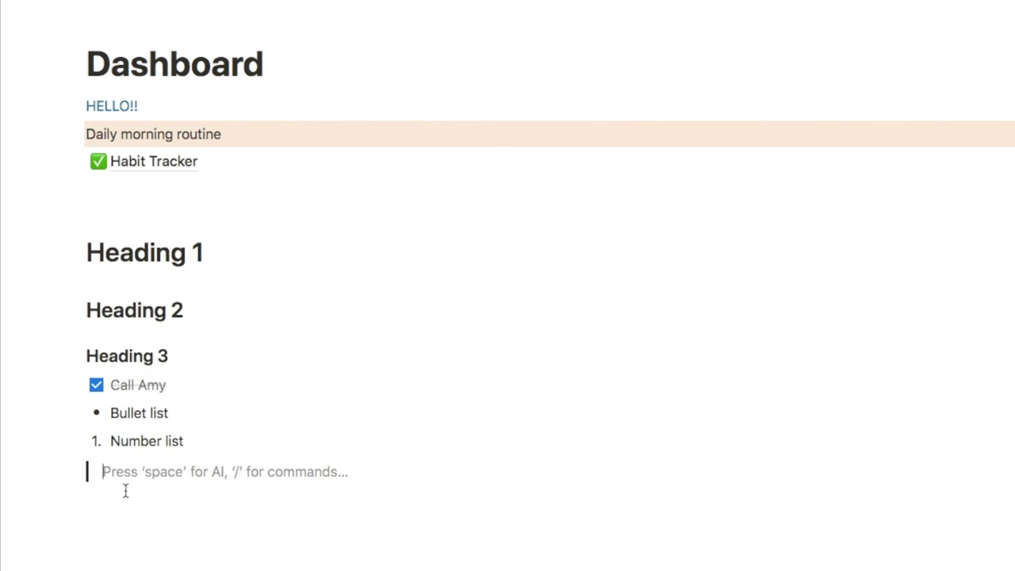
pyautogui.write('Someday ')
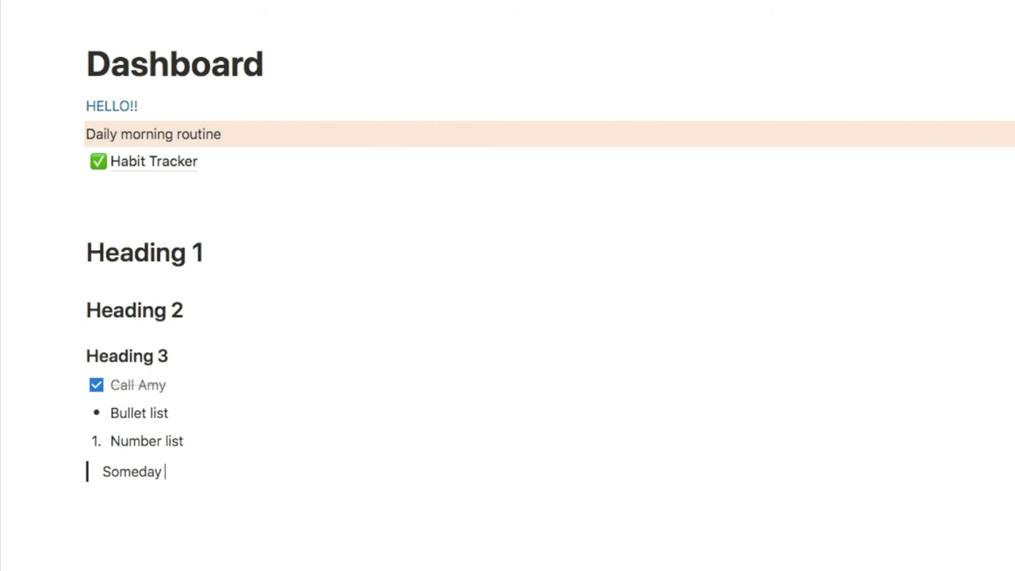
pyautogui.write('is not a day of the week')
# Add a callout reading "Don’t forget to..." below the quote and move the completed to-do item inside it.
pyautogui.scroll(-1, 95, 445)
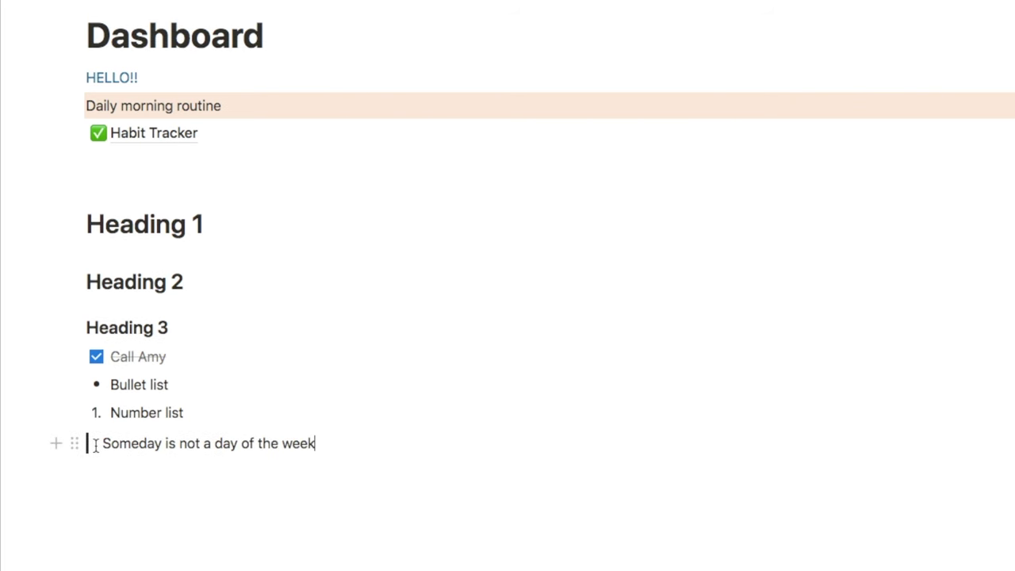
pyautogui.press('Return')
pyautogui.write('/')
pyautogui.scroll(-5, 230, 339)
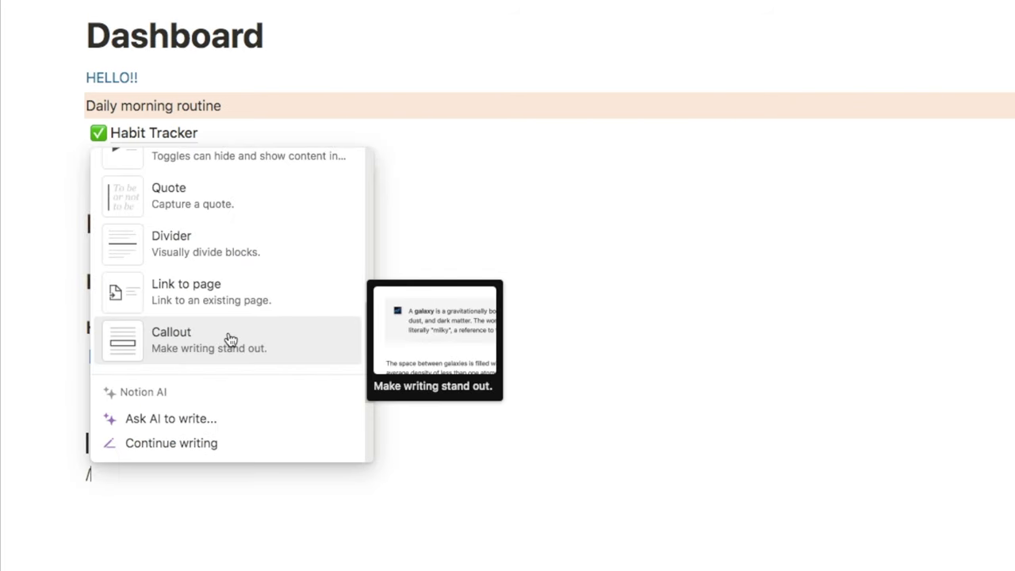
pyautogui.click(181, 338)
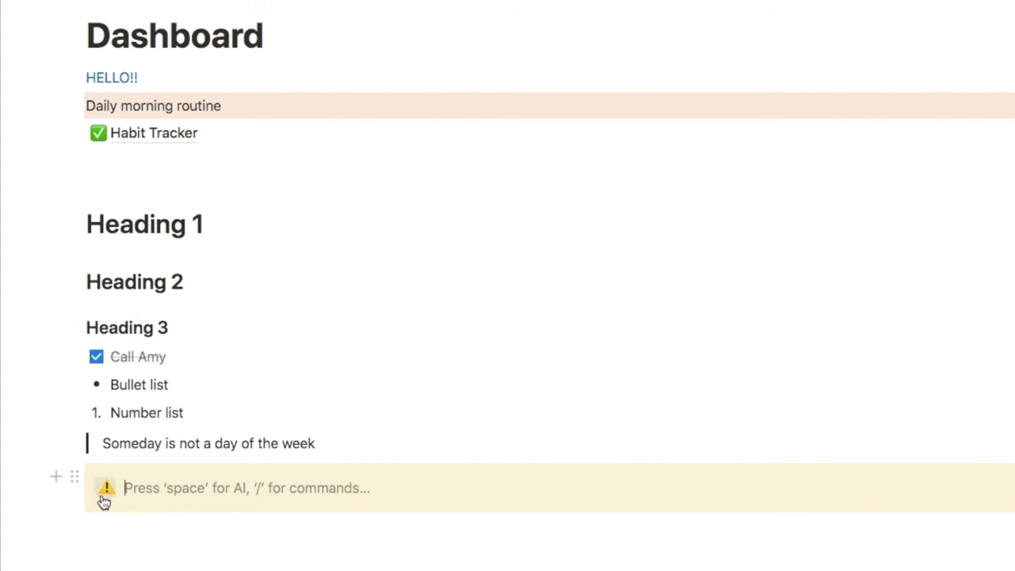
pyautogui.write('Don’t forget to...')
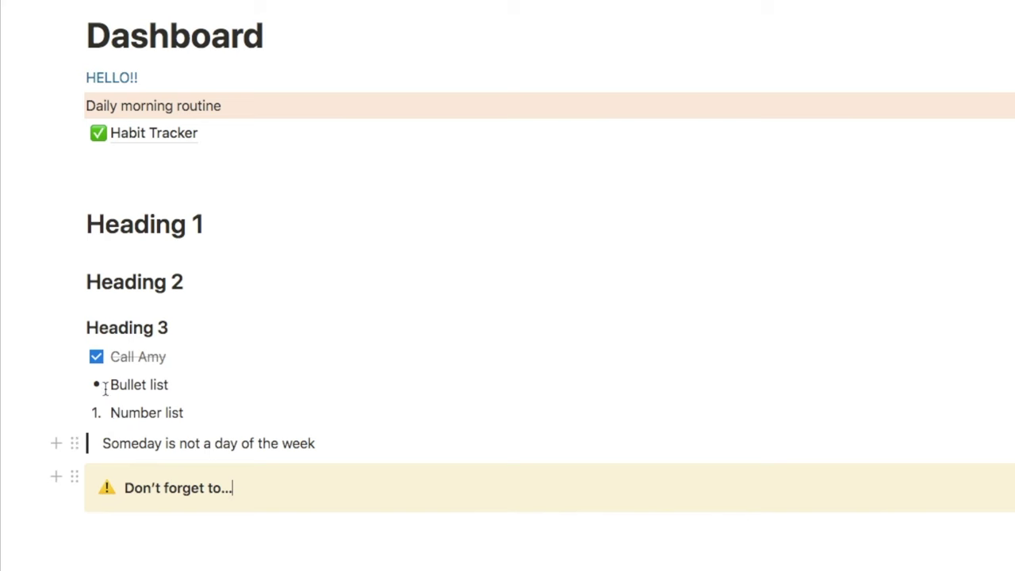
pyautogui.moveTo(74, 356); pyautogui.dragTo(131, 498)
# Insert a divider below the callout.
pyautogui.click(215, 530)
pyautogui.write('/')
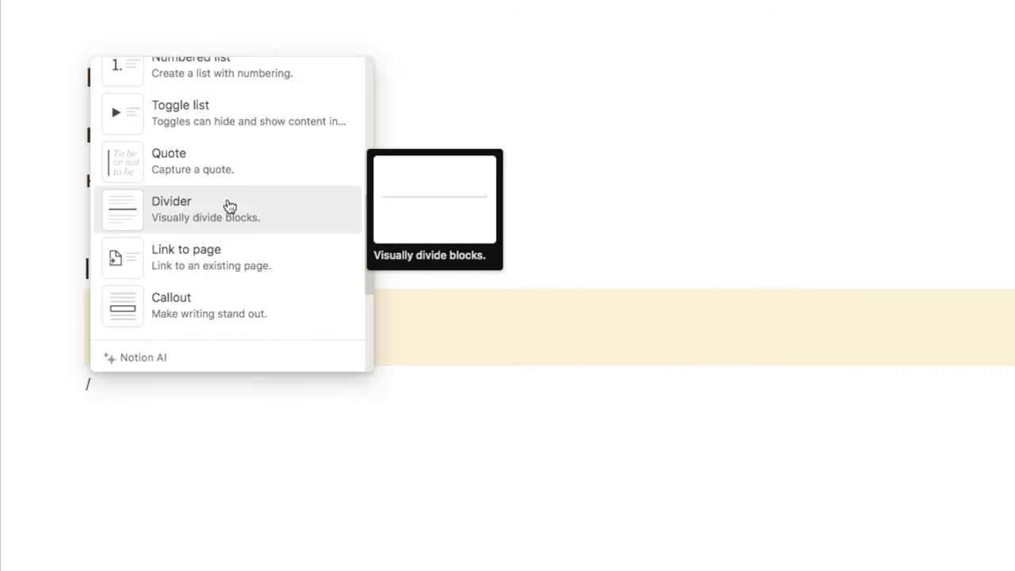
pyautogui.click(214, 215)
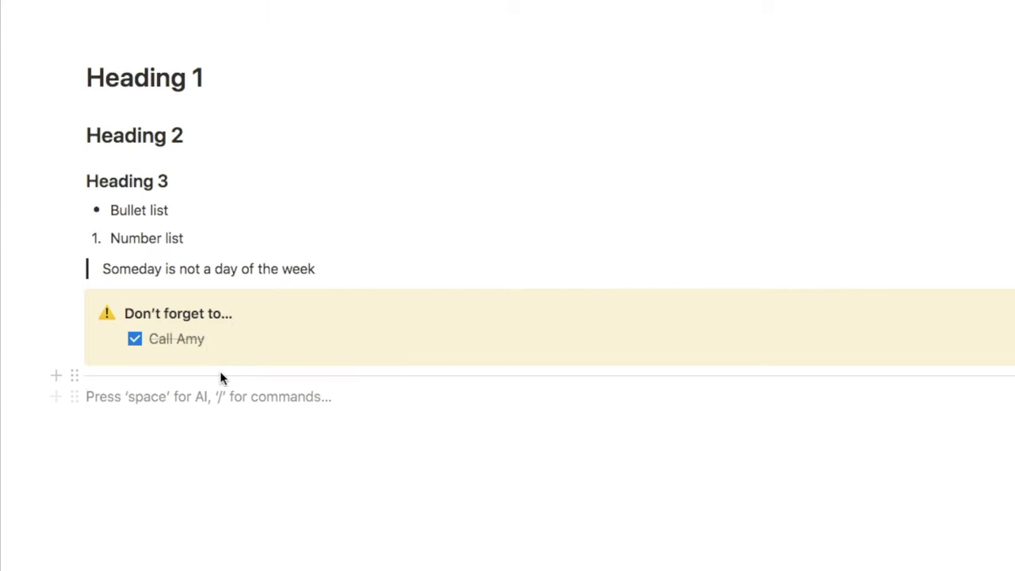
# Insert a simple table below the divider and turn on its header row and header column.
pyautogui.write('/')
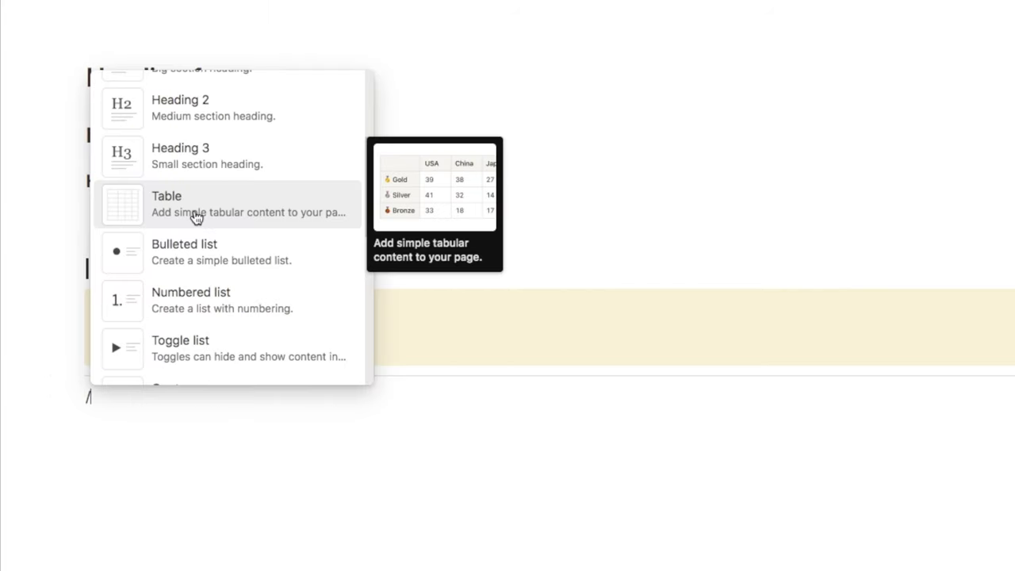
pyautogui.click(196, 217)
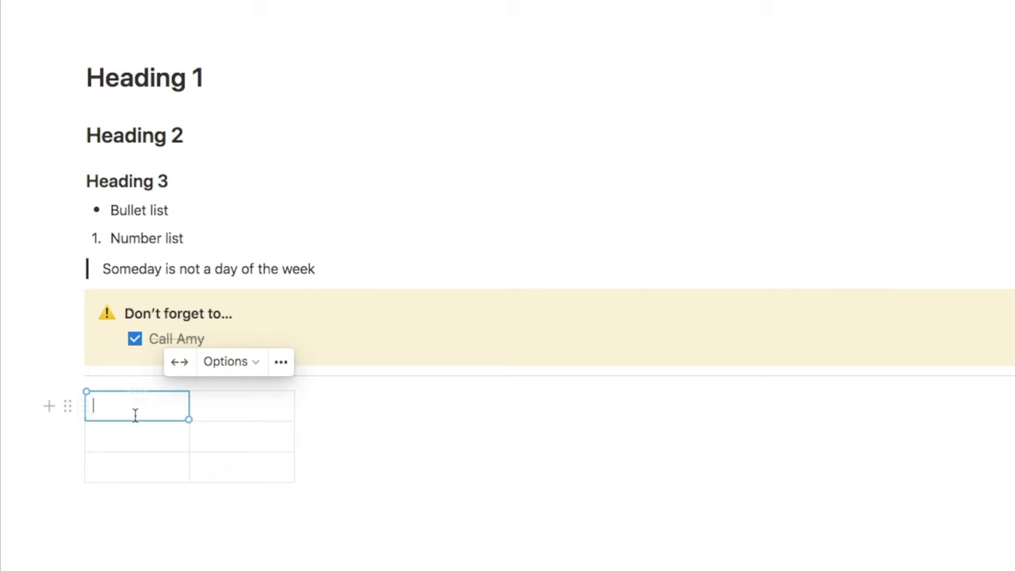
pyautogui.scroll(-4, 174, 410)
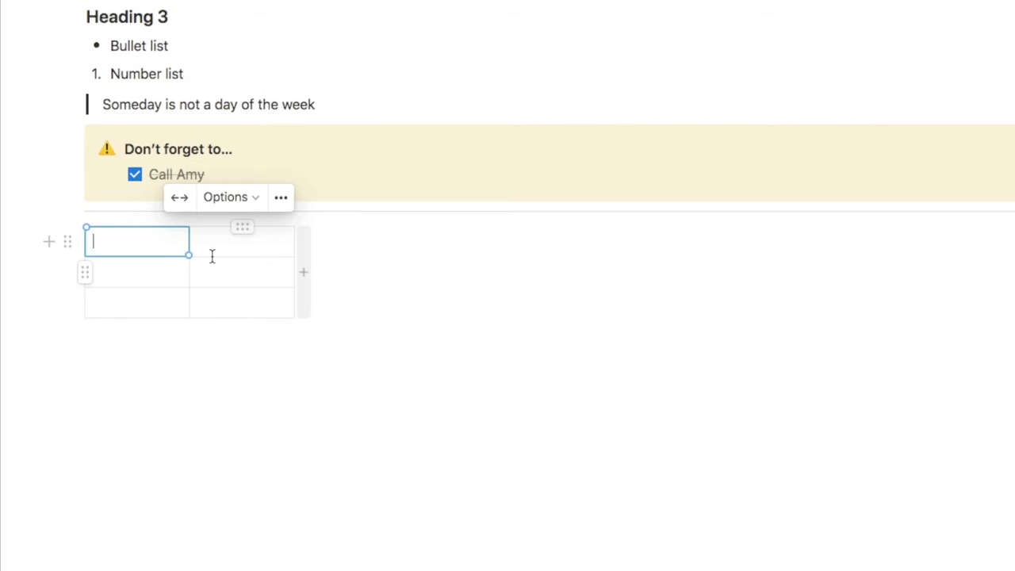
pyautogui.click(241, 197)
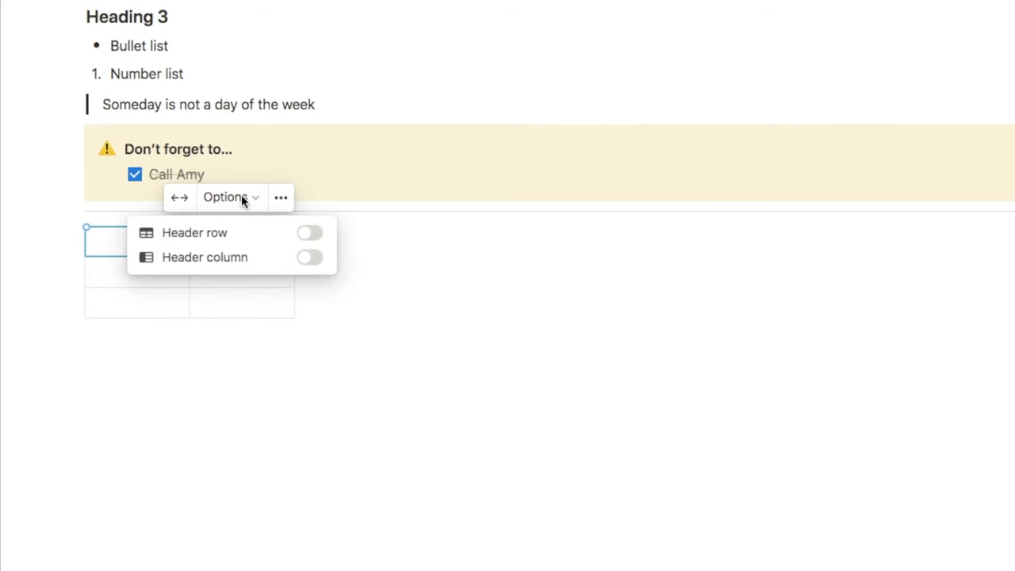
pyautogui.click(311, 233)
pyautogui.click(309, 259)
pyautogui.click(147, 297)
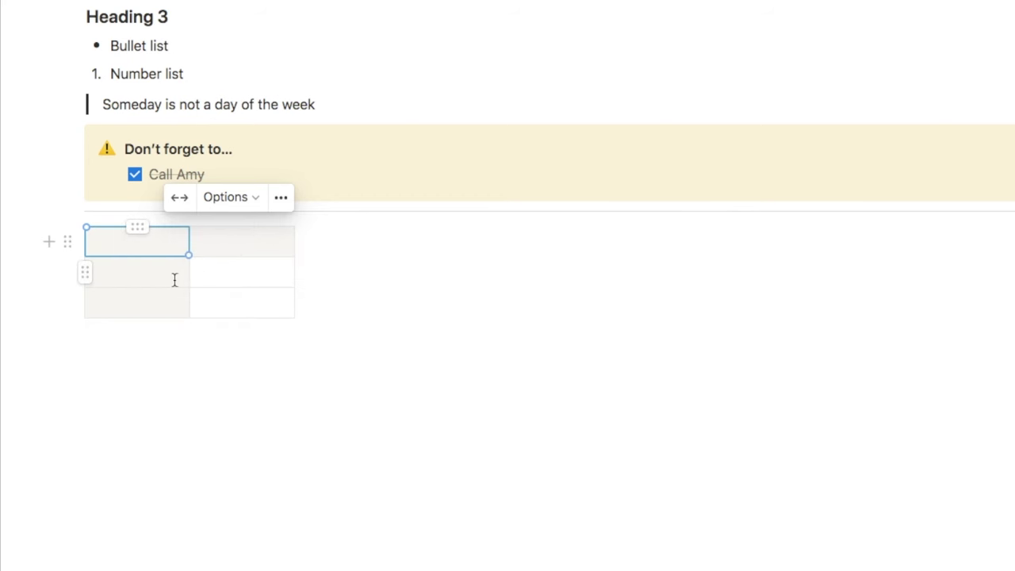
# Add one column and one row to the table and enter "hsdjnsj" in the second row's middle cell.
pyautogui.click(303, 273)
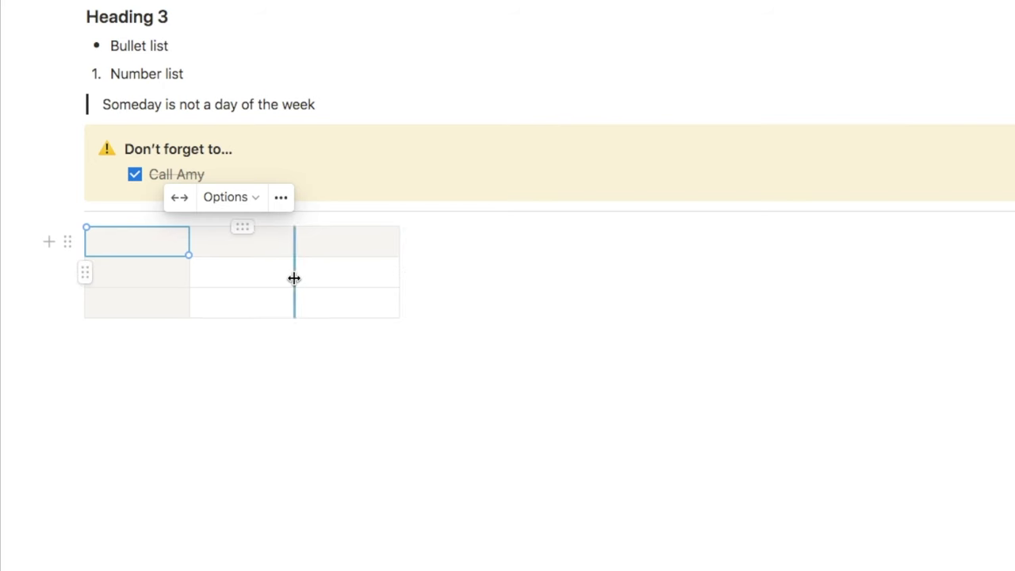
pyautogui.click(249, 326)
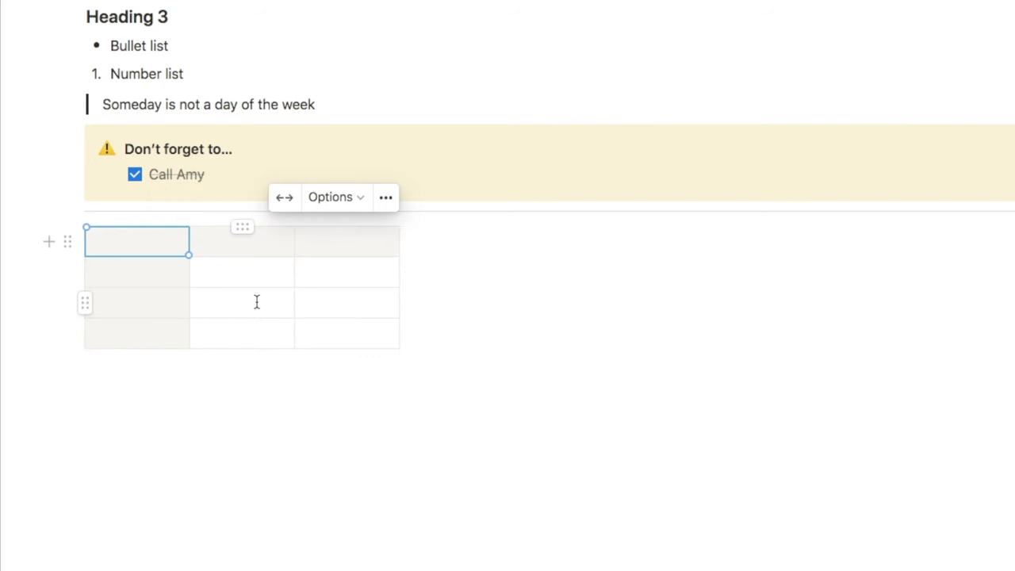
pyautogui.click(228, 274)
pyautogui.write('friends')
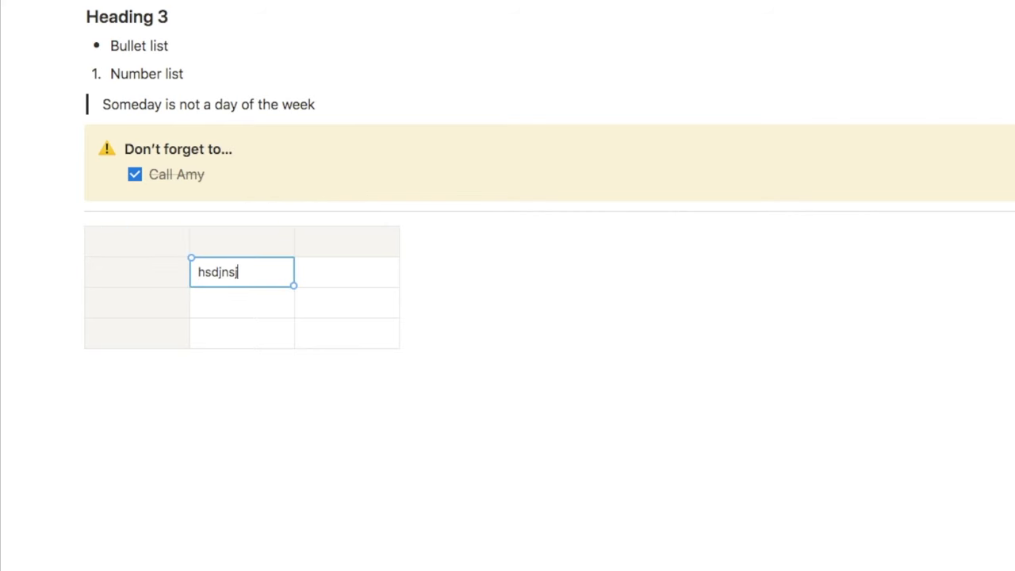
# Insert a toggle list below the table and fill its inside with the placeholder text "njsdnjsndjsndjs".
pyautogui.click(222, 365)
pyautogui.write('/')
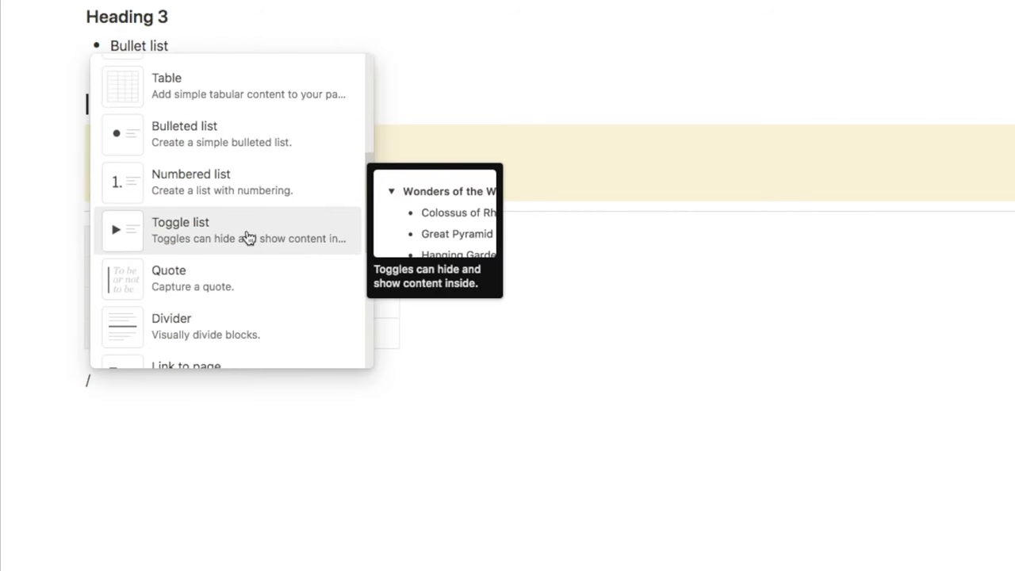
pyautogui.click(214, 226)
pyautogui.click(96, 380)
pyautogui.click(136, 413)
pyautogui.write('njsdnjsndjsndja')
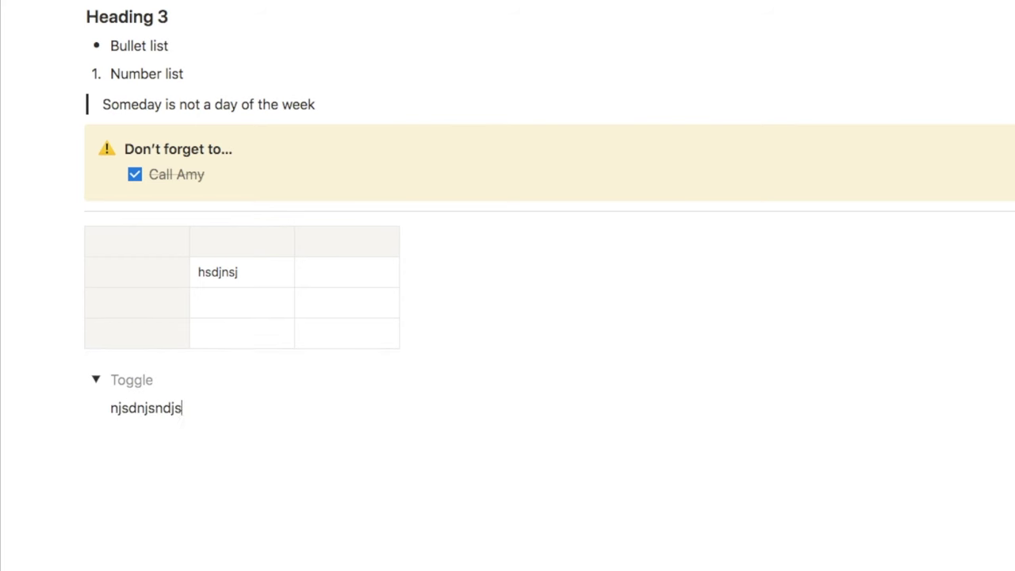
# Title the toggle "Extra Info" and leave it collapsed.
pyautogui.click(96, 380)
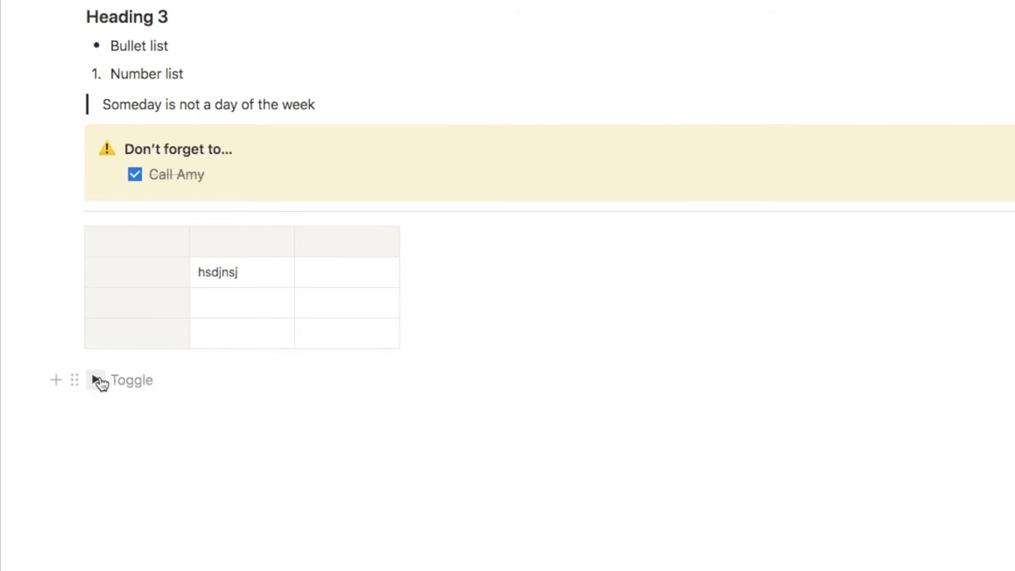
pyautogui.click(96, 380)
pyautogui.click(127, 380)
pyautogui.write('Extra Info')
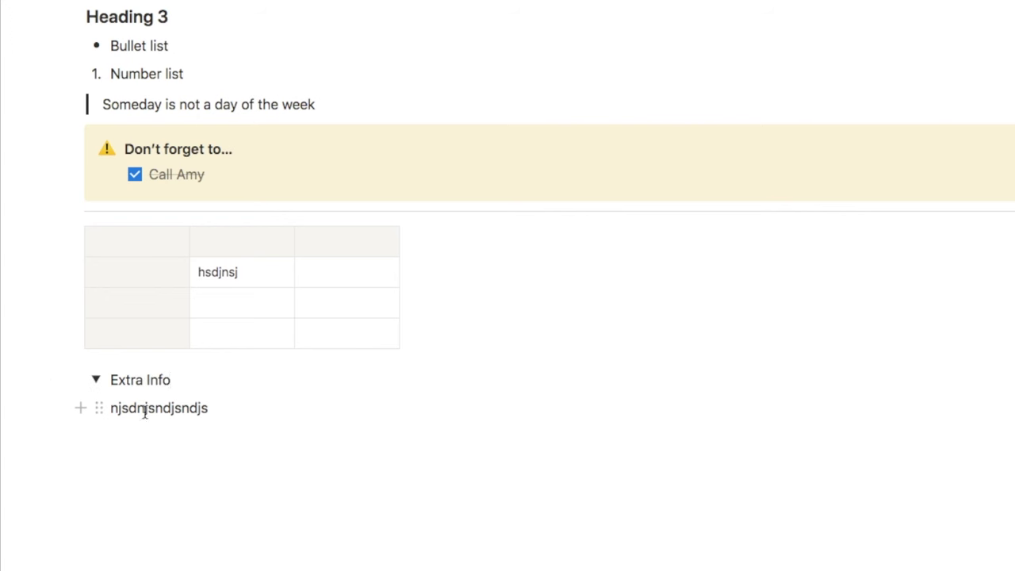
pyautogui.click(96, 381)
pyautogui.click(96, 380)
pyautogui.click(96, 380)
# Embed the YouTube video "55 Mindblowing Notion Tips & Tricks [2023]" from its copied link below the Extra Info toggle and make it narrower.
pyautogui.press('Return')
pyautogui.write('/')
pyautogui.scroll(-5, 260, 137)
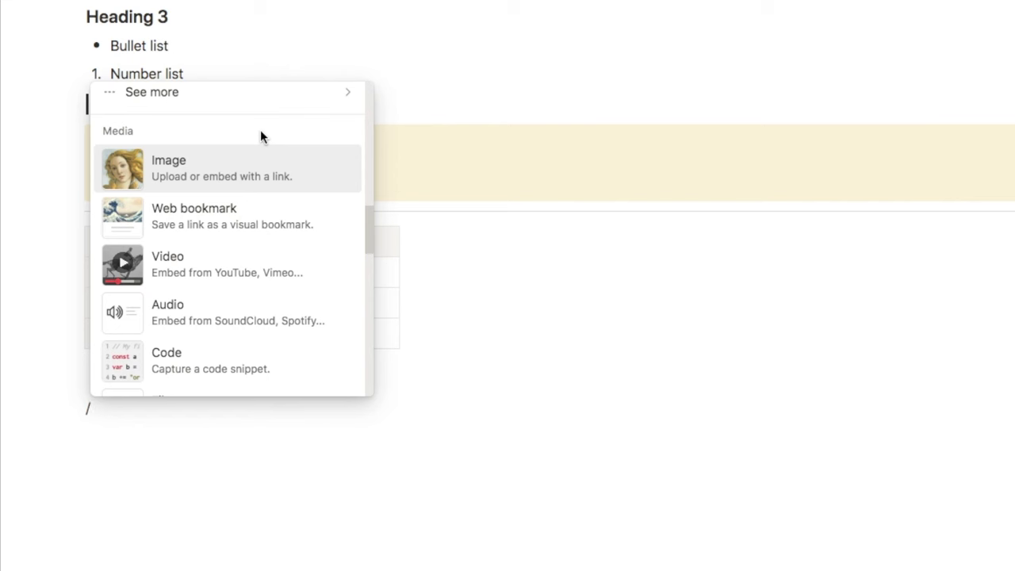
pyautogui.moveTo(231, 174)
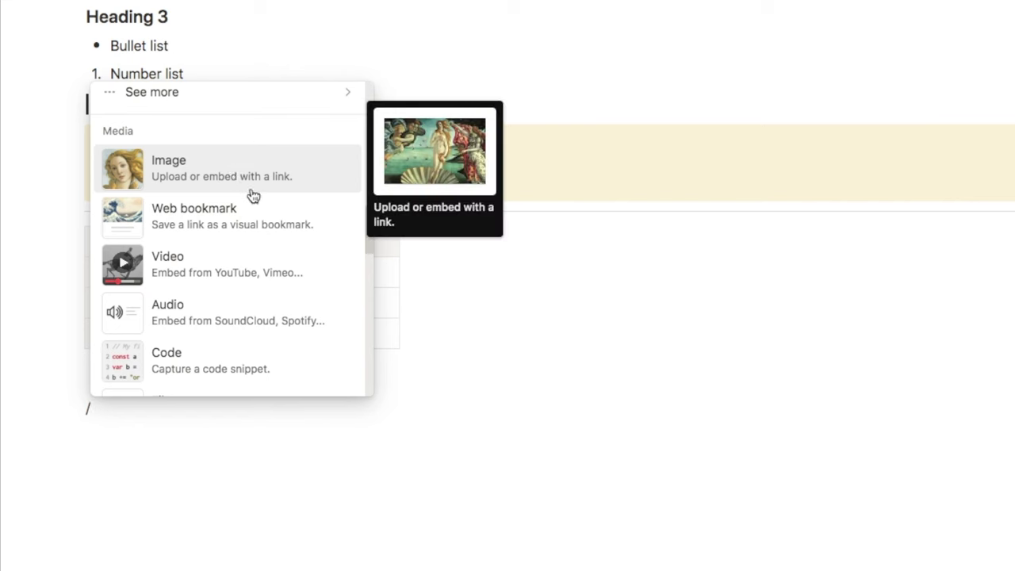
pyautogui.click(212, 269)
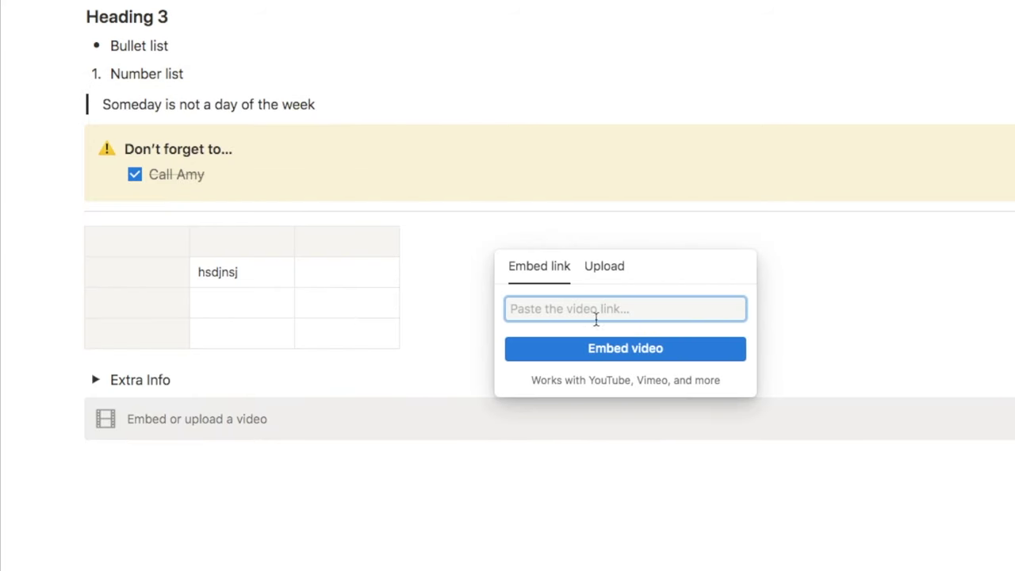
pyautogui.click(603, 269)
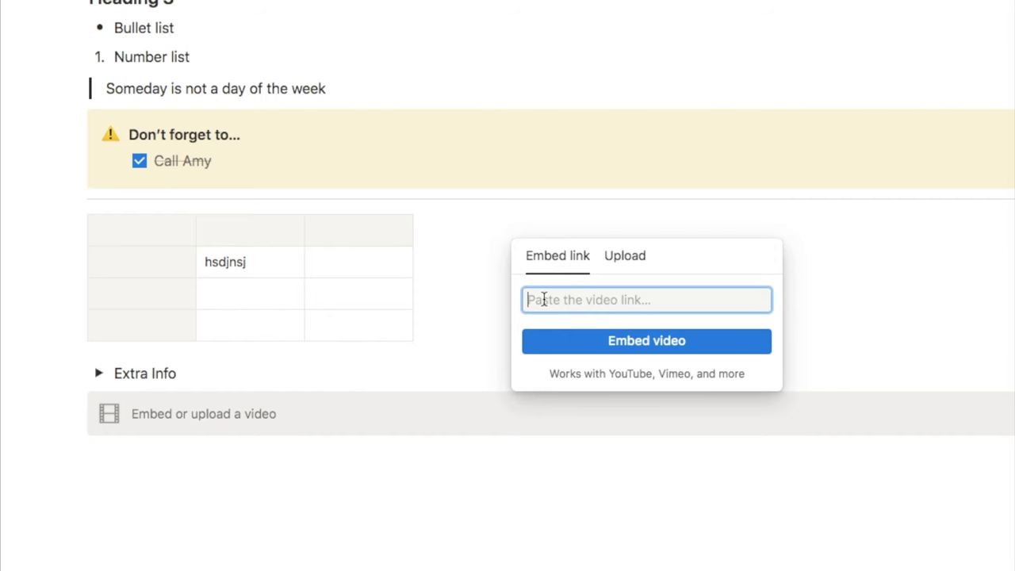
pyautogui.press('super+v')
pyautogui.click(600, 342)
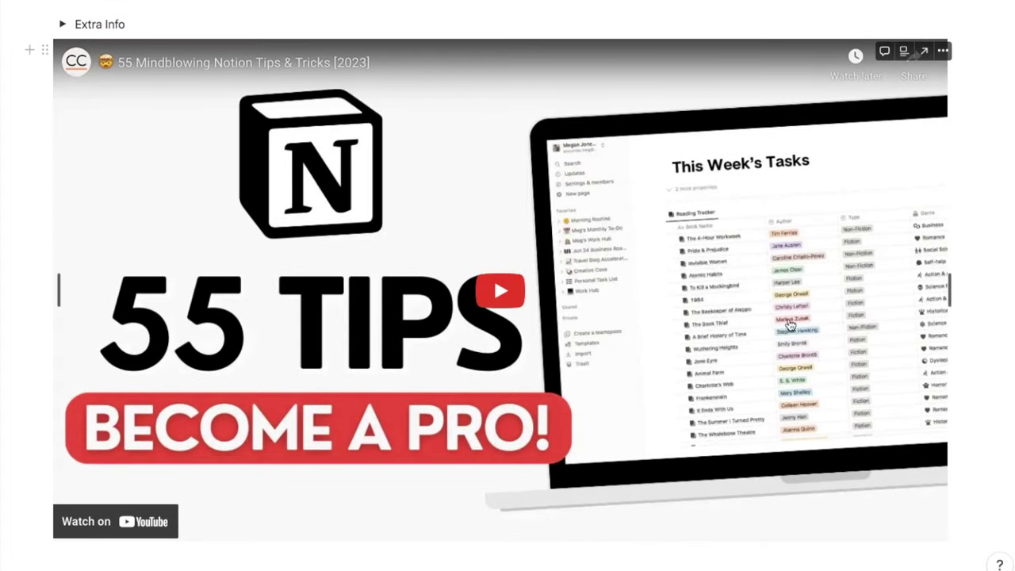
pyautogui.moveTo(950, 288); pyautogui.dragTo(619, 322)
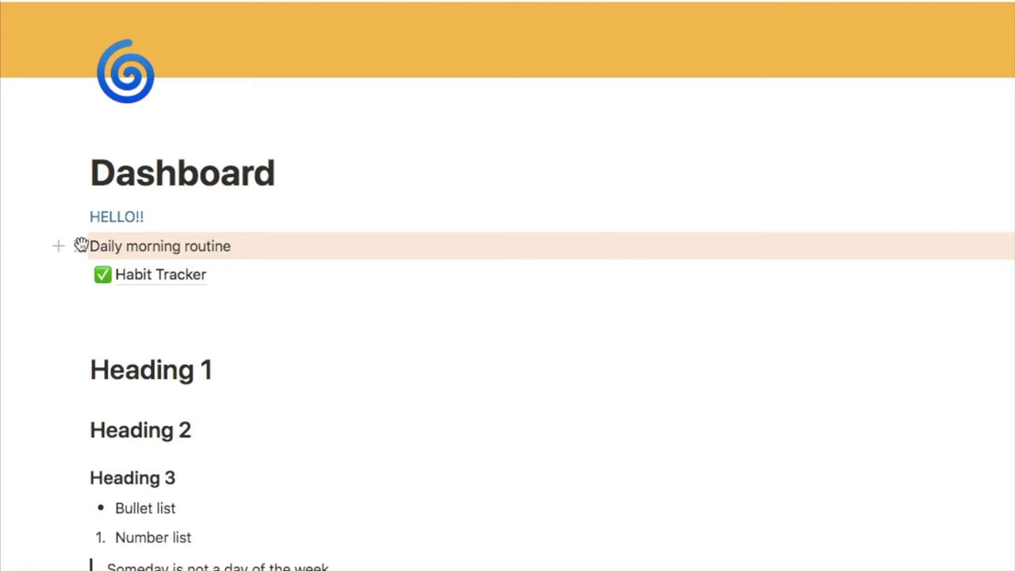
# Turn the "Daily morning routine" text block into a bulleted list item.
pyautogui.click(78, 246)
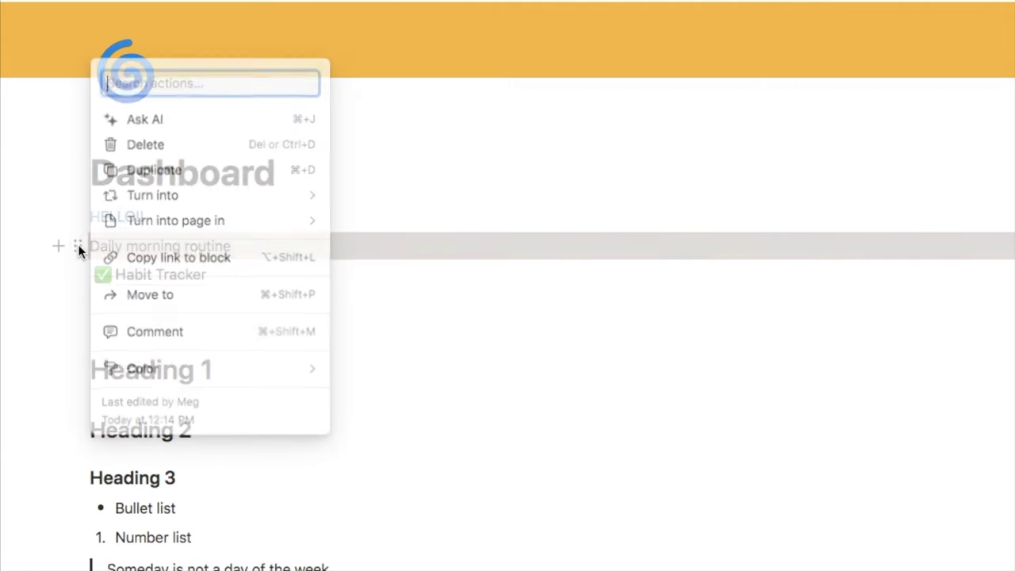
pyautogui.moveTo(190, 197)
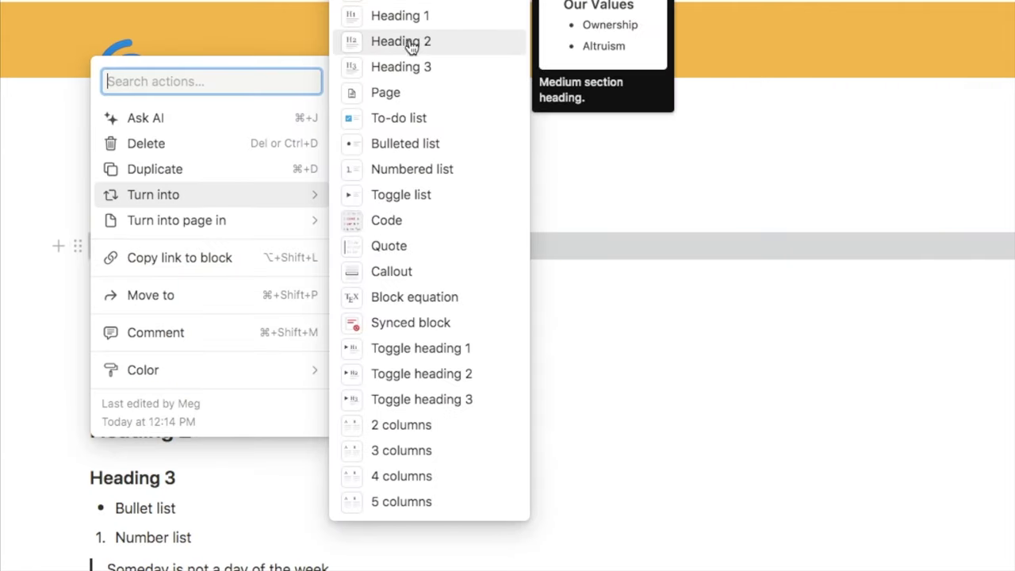
pyautogui.click(413, 143)
pyautogui.click(263, 243)
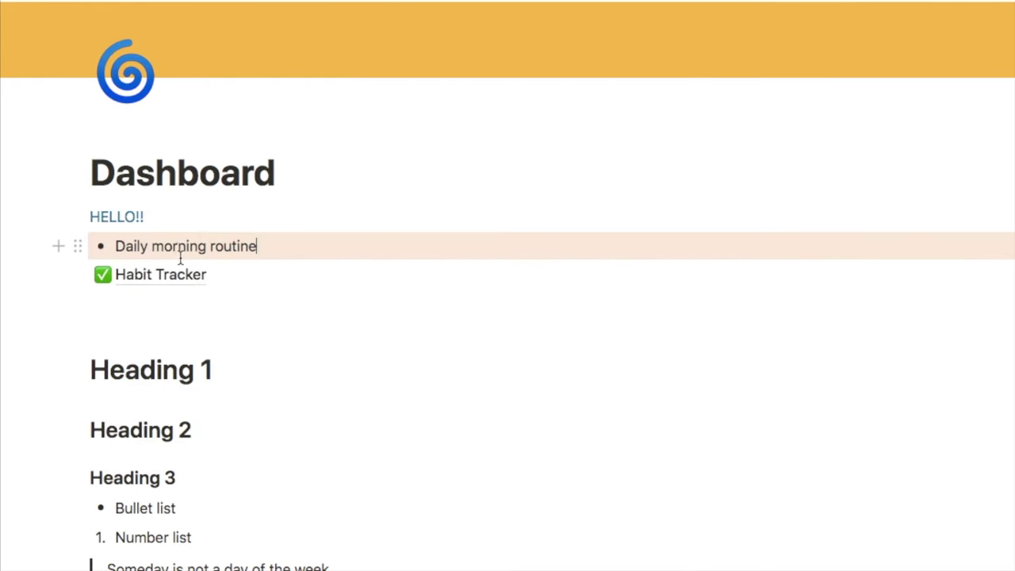
# Select all blocks from "HELLO!!" downward and turn them together into bulleted list items.
pyautogui.moveTo(39, 218); pyautogui.dragTo(417, 568)
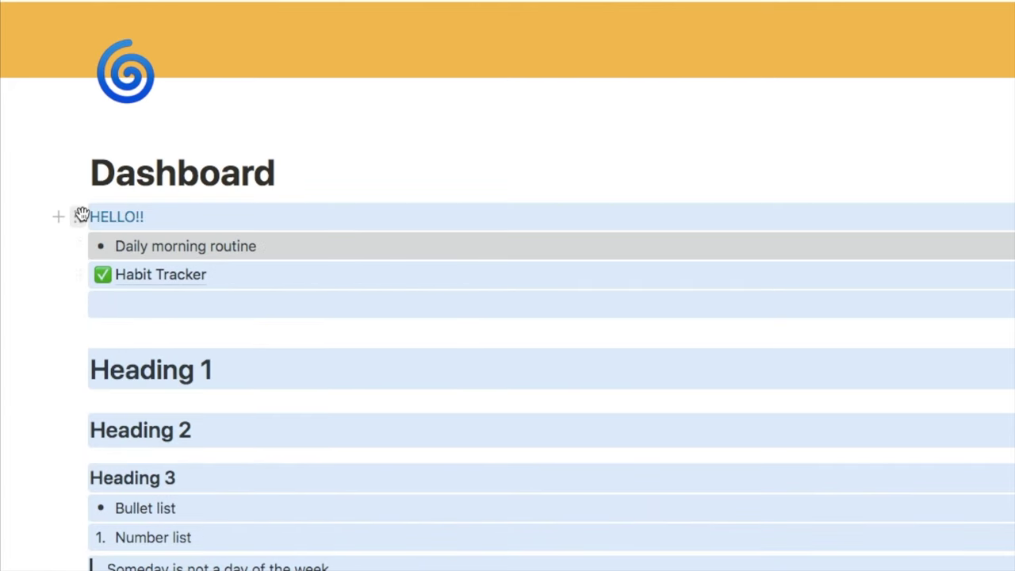
pyautogui.click(82, 215)
pyautogui.moveTo(127, 183)
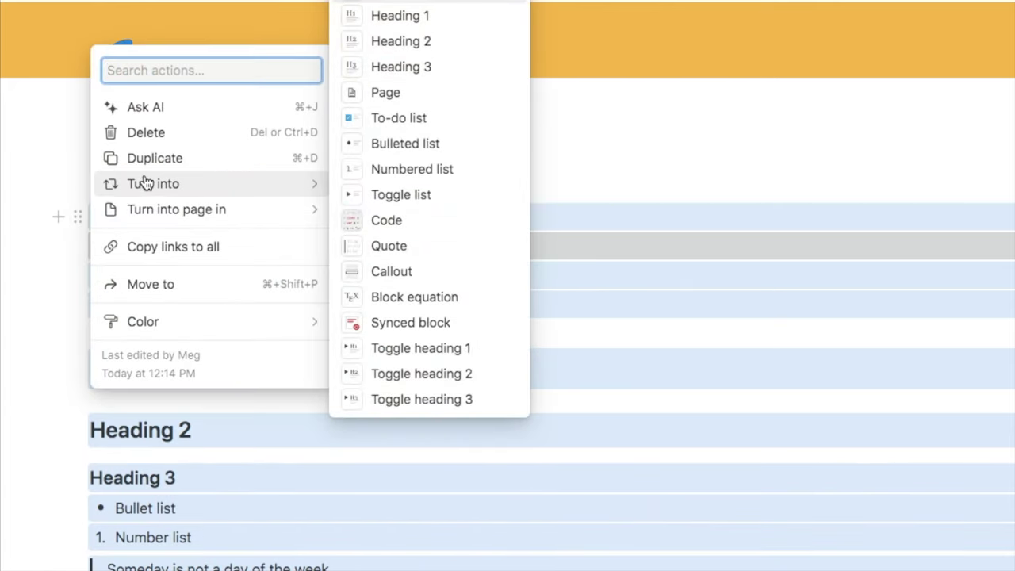
pyautogui.click(420, 147)
pyautogui.press('Escape')
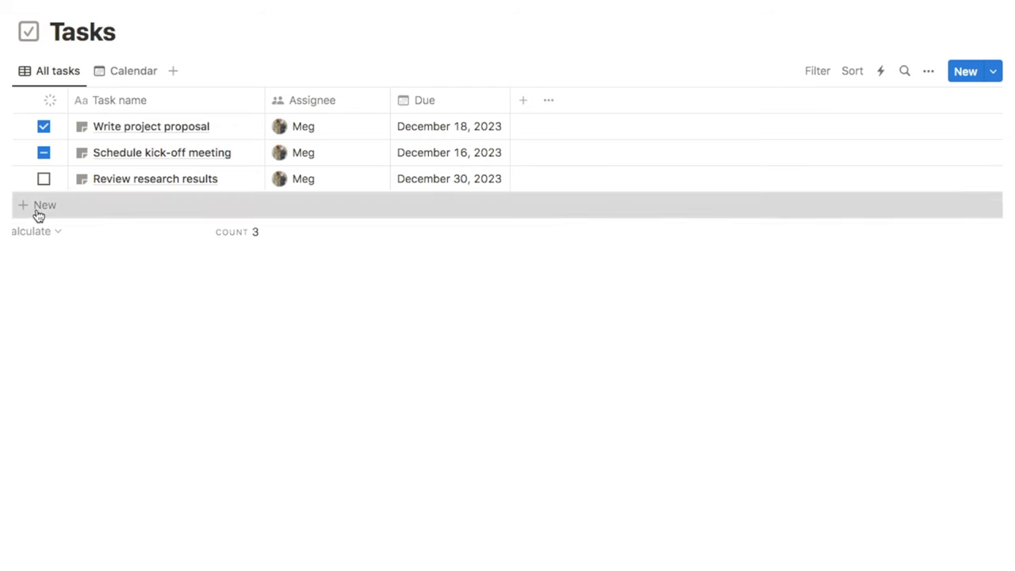
# Add the task "Do market analysis" due December 13, 2023 to the Tasks database and switch to its Calendar view.
pyautogui.click(36, 208)
pyautogui.write('Do market analysi')
pyautogui.write('s')
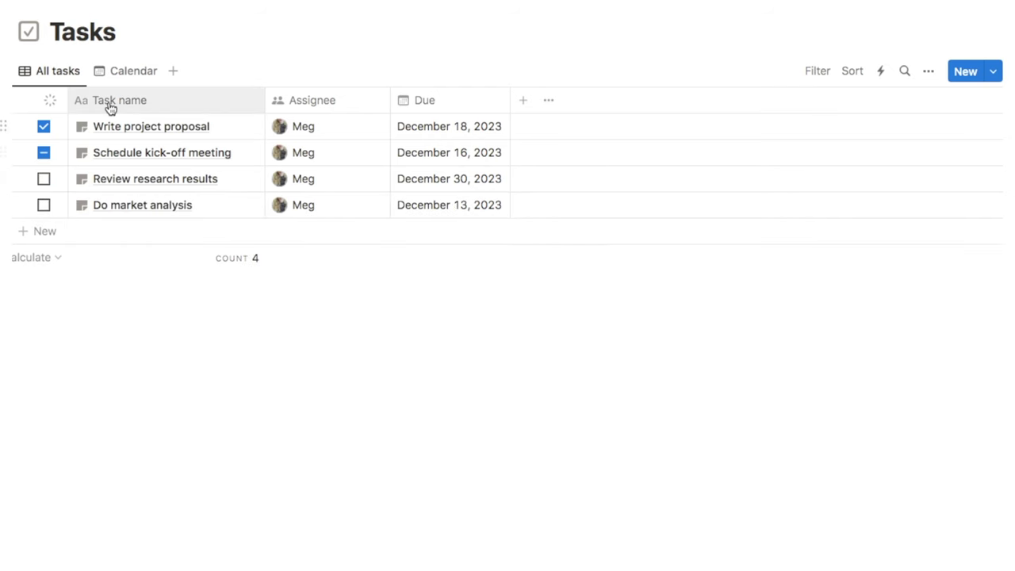
pyautogui.click(129, 70)
pyautogui.scroll(-1, 128, 73)
pyautogui.scroll(-2, 128, 72)
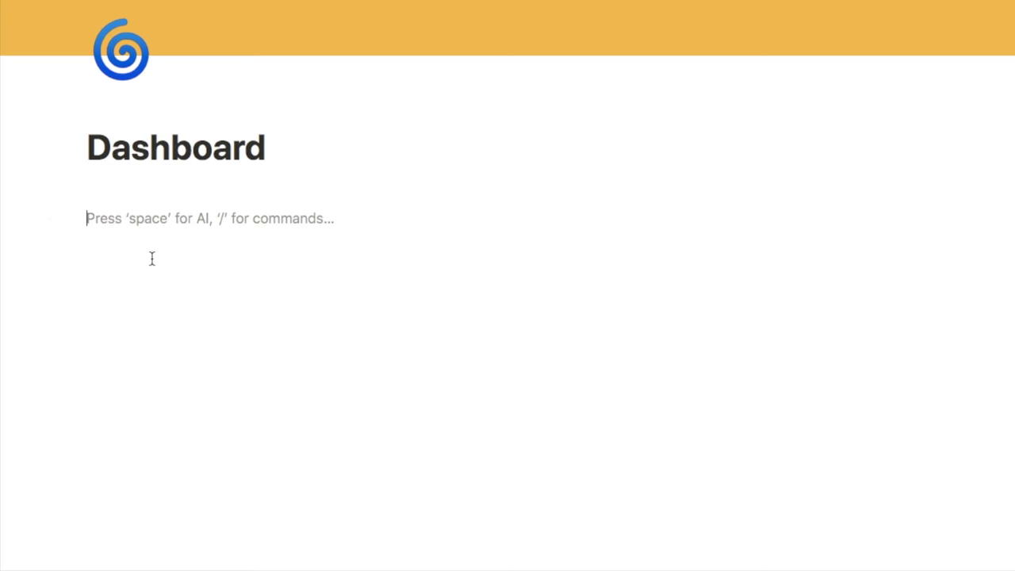
# Search the block commands for "data" on the empty line below the Dashboard title.
pyautogui.write('/')
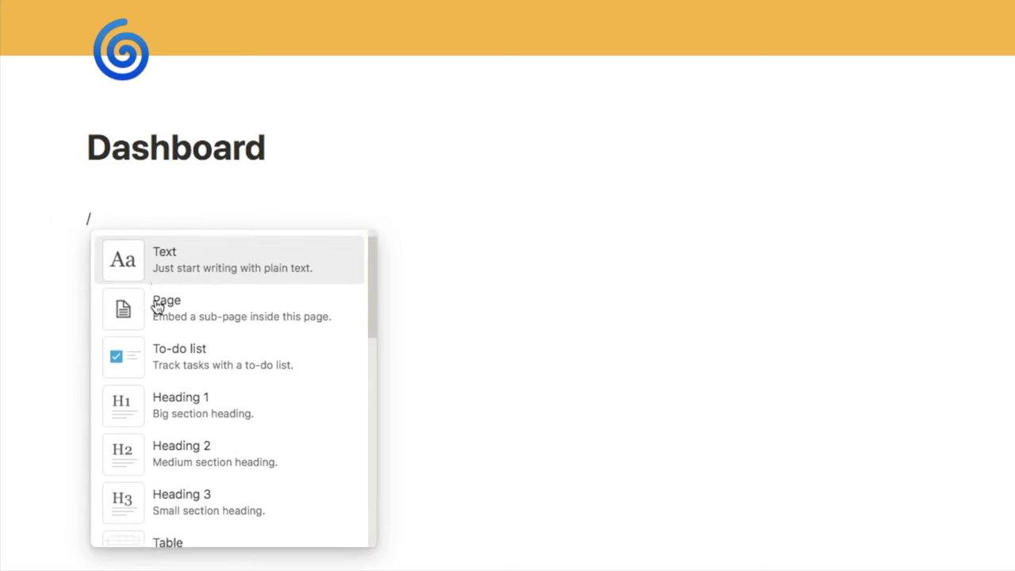
pyautogui.scroll(-6, 155, 300)
pyautogui.scroll(6, 157, 306)
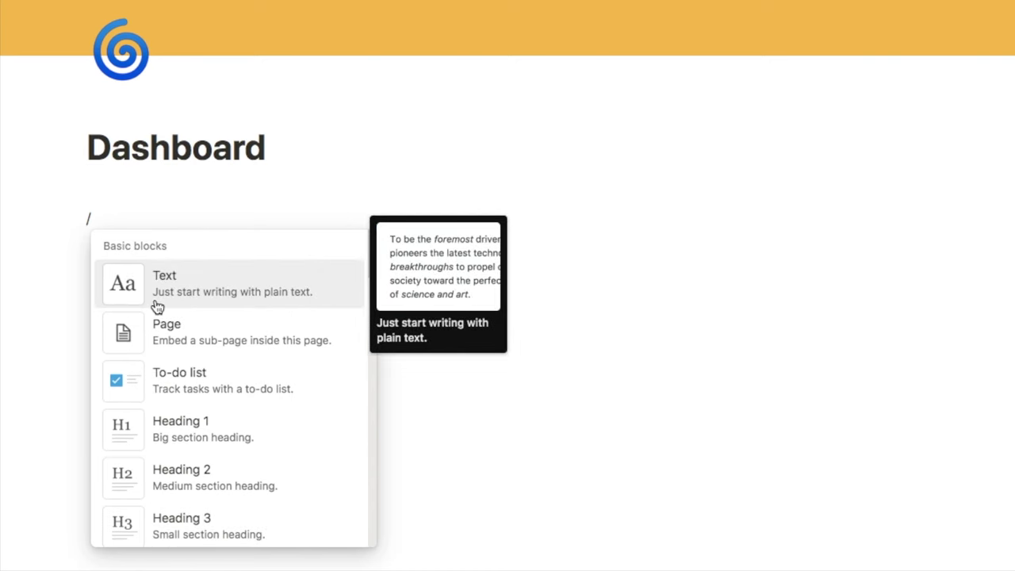
pyautogui.write('data')
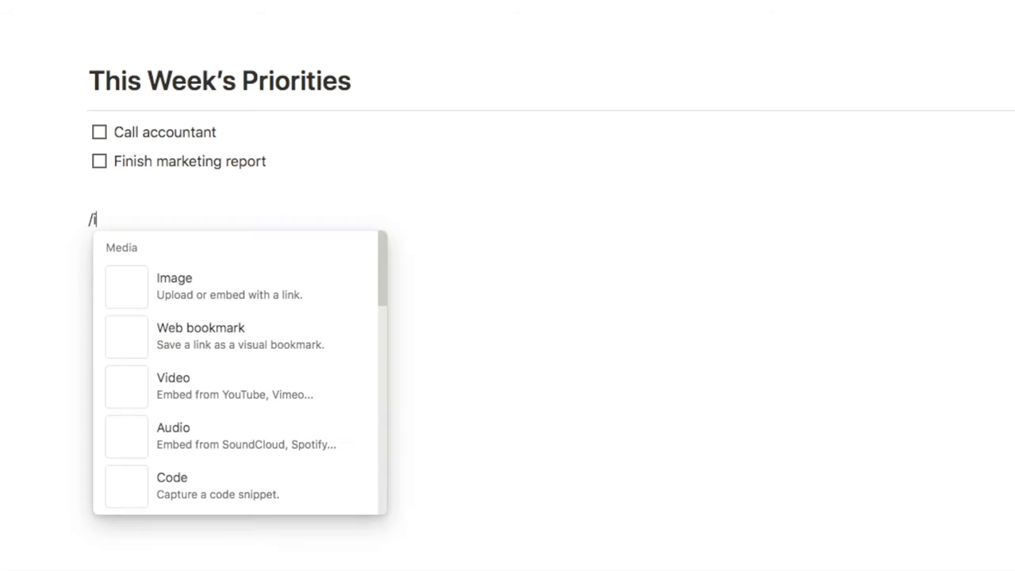
# Insert an inline database titled "Projects" below the This Week's Priorities to-dos and start its first entry with "You".
pyautogui.write('inlin')
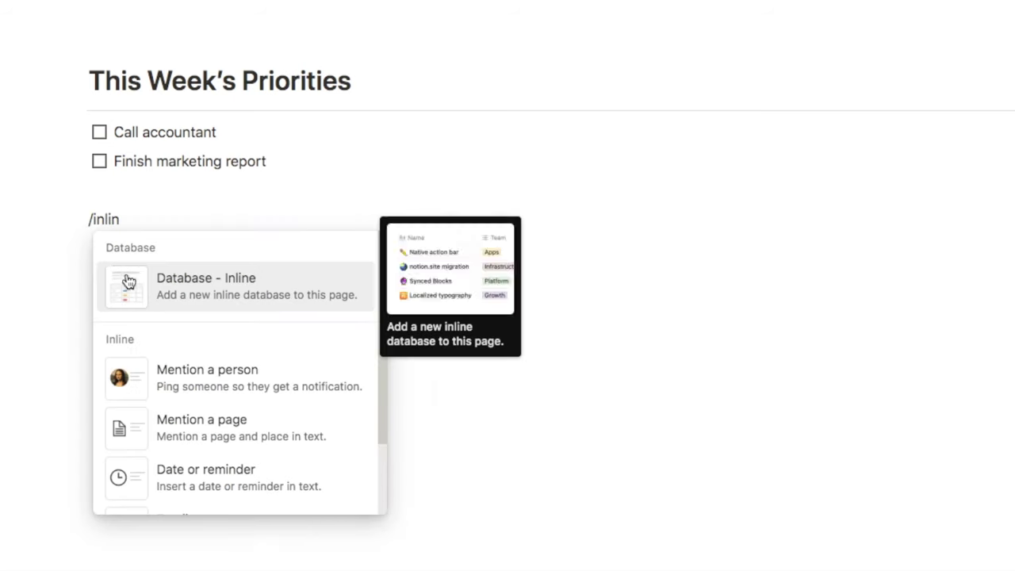
pyautogui.click(169, 284)
pyautogui.write('Projects')
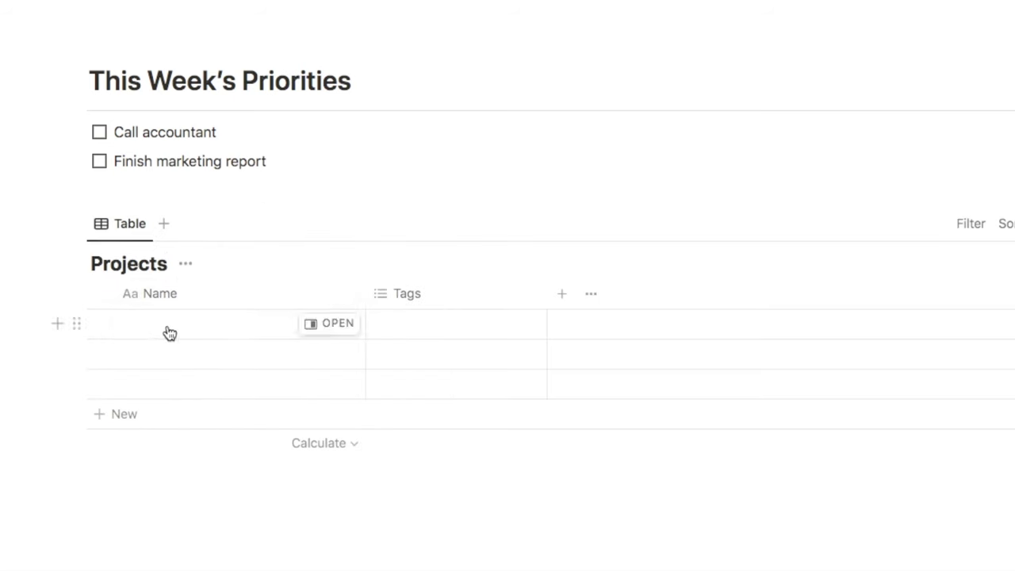
pyautogui.click(165, 325)
pyautogui.write('You')
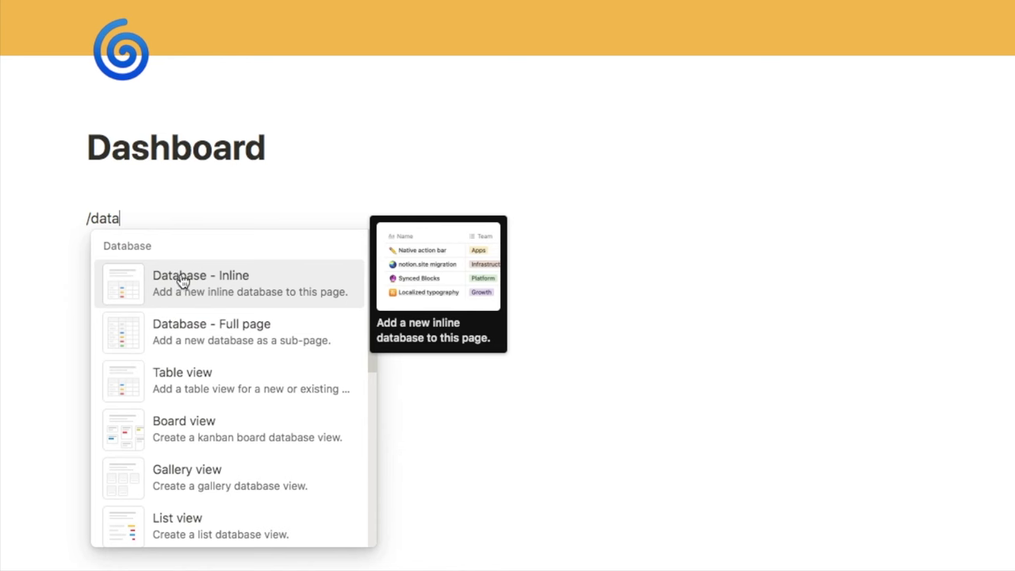
# Insert an inline database titled "Task List" on the Dashboard with the entries "Wash car", "Schedule team meeting" and "Finish report".
pyautogui.click(210, 284)
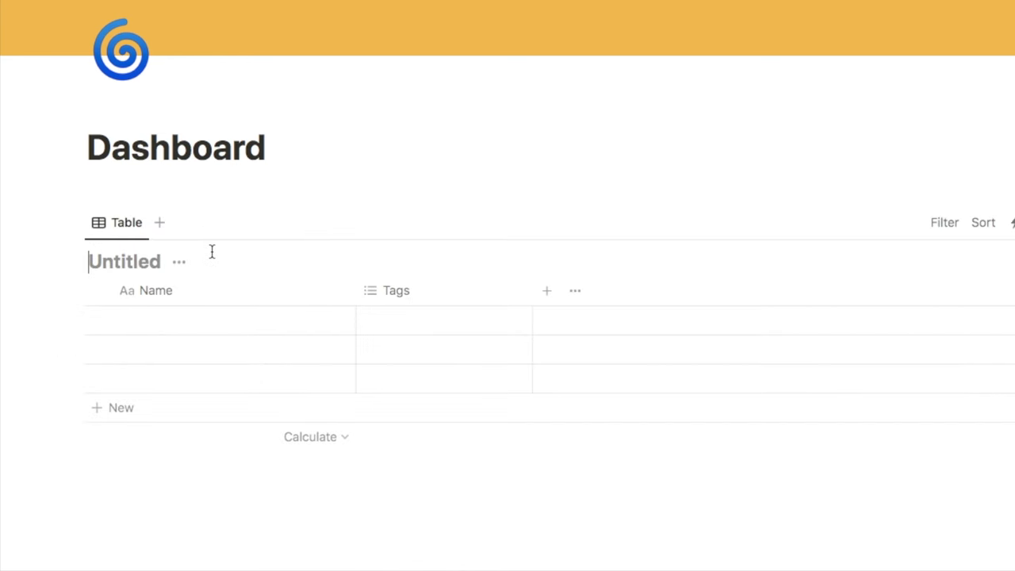
pyautogui.write('Task List')
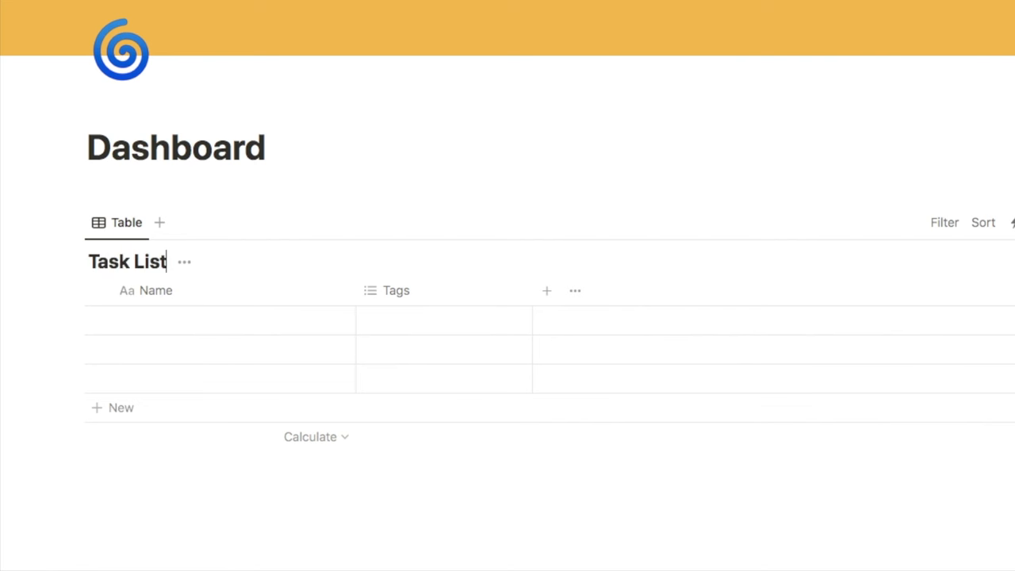
pyautogui.click(154, 322)
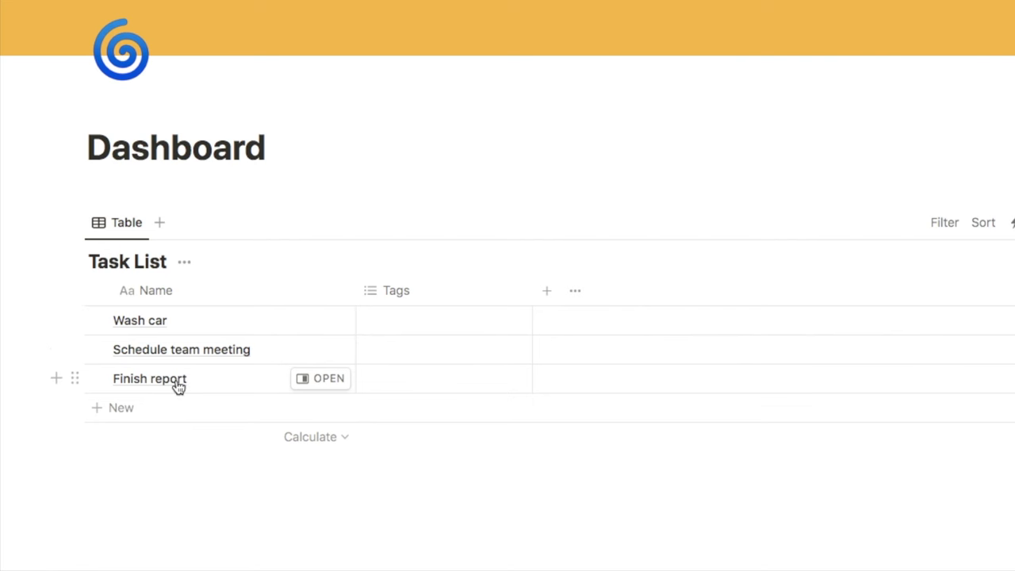
pyautogui.click(119, 418)
pyautogui.click(226, 225)
# Open the "Finish report" entry as a page, enter the placeholder text "jkdjkad" in its body and close it.
pyautogui.click(313, 379)
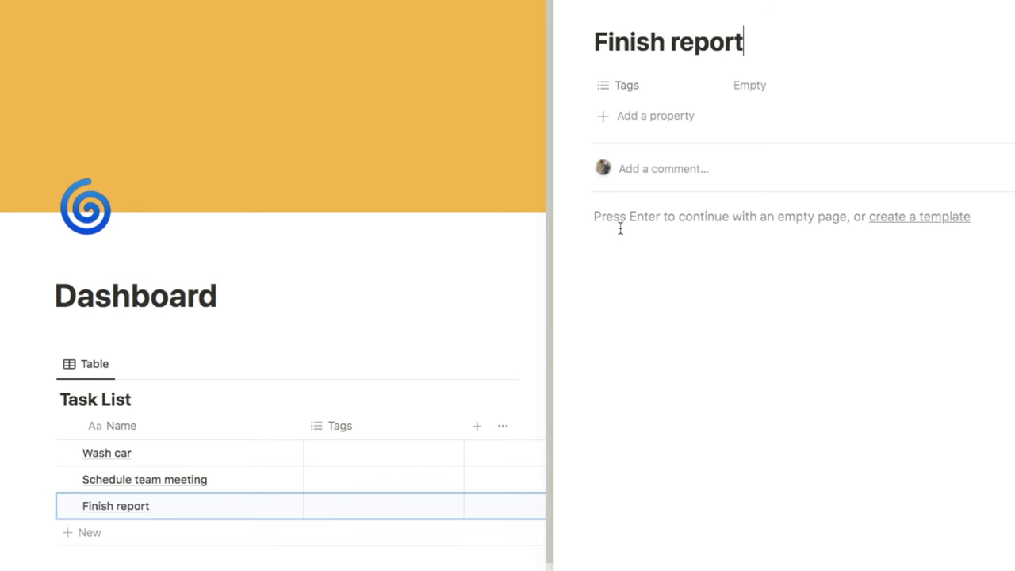
pyautogui.click(648, 249)
pyautogui.write('jkdjkad')
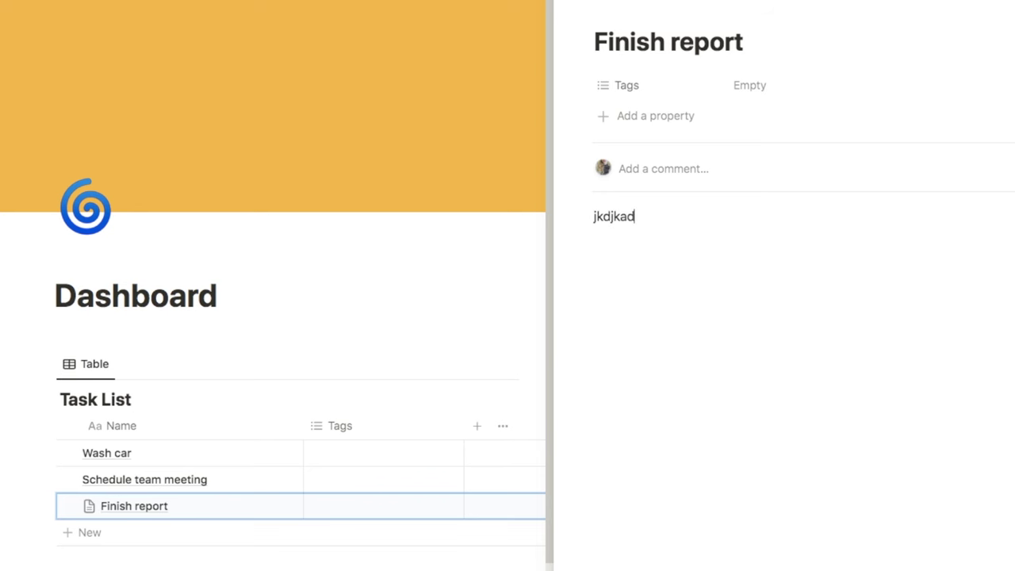
pyautogui.click(354, 561)
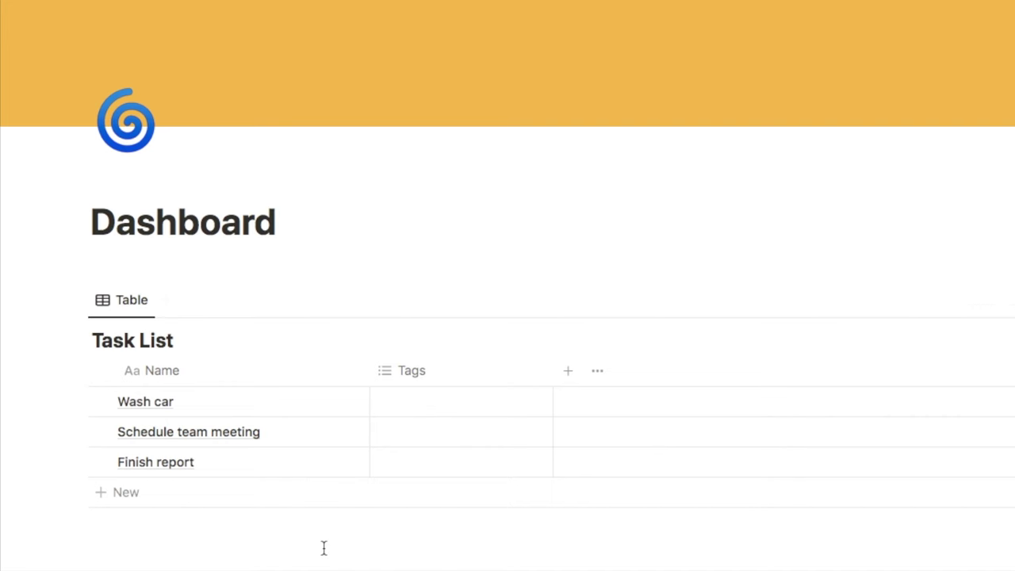
# Change the Task List's Tags property type to Select.
pyautogui.click(422, 372)
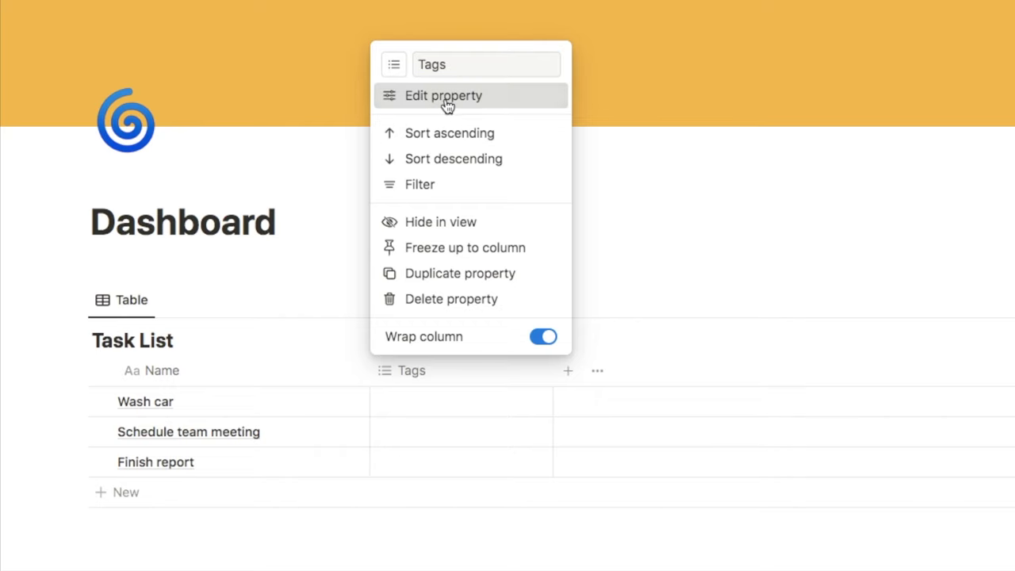
pyautogui.click(444, 102)
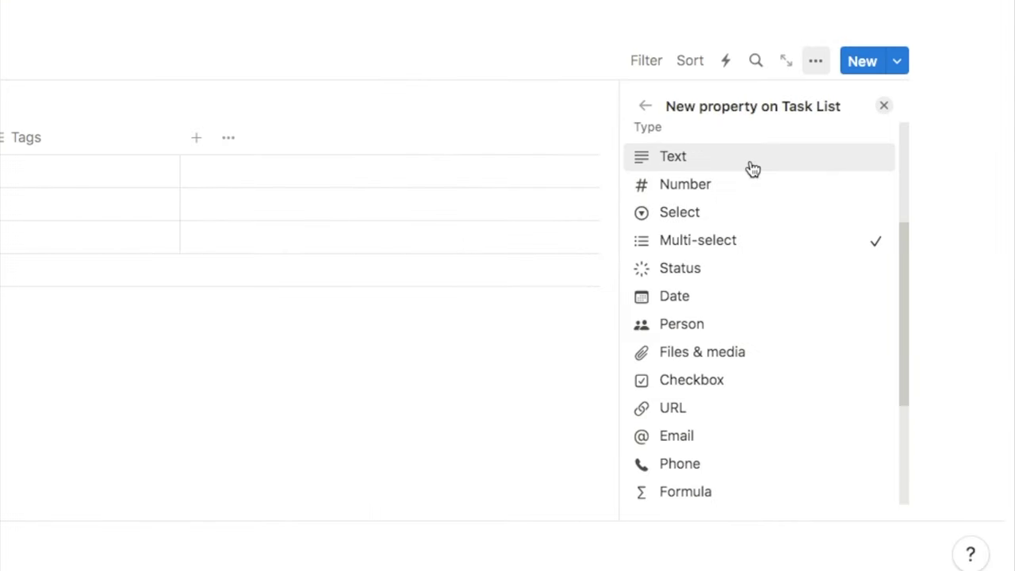
pyautogui.scroll(-5, 747, 166)
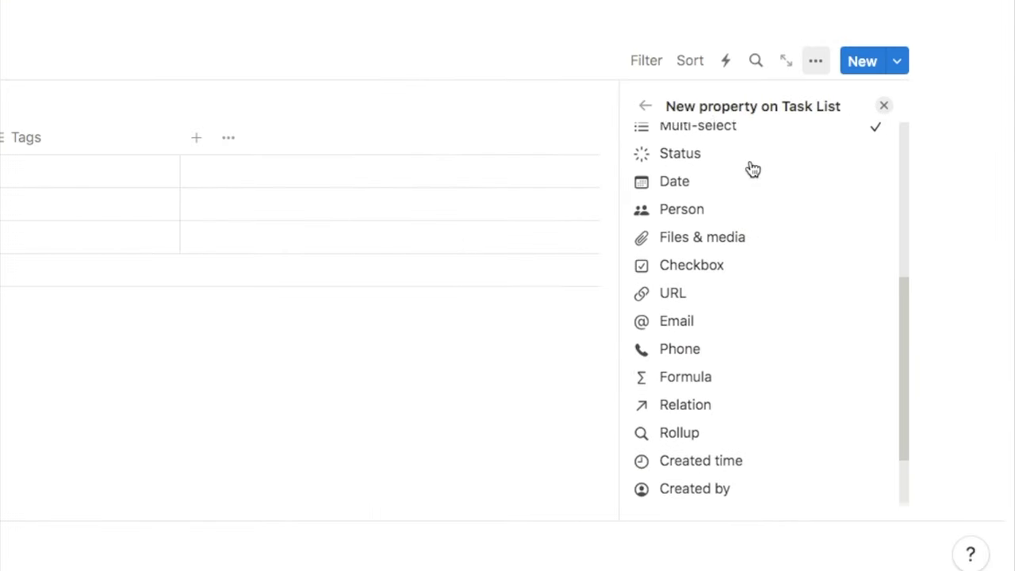
pyautogui.scroll(5, 752, 169)
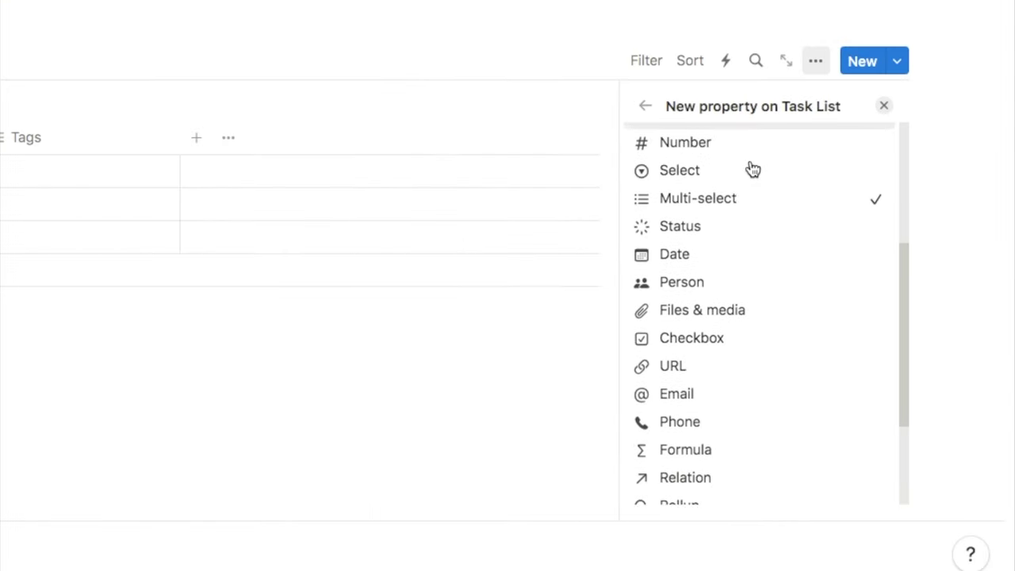
pyautogui.scroll(1, 753, 169)
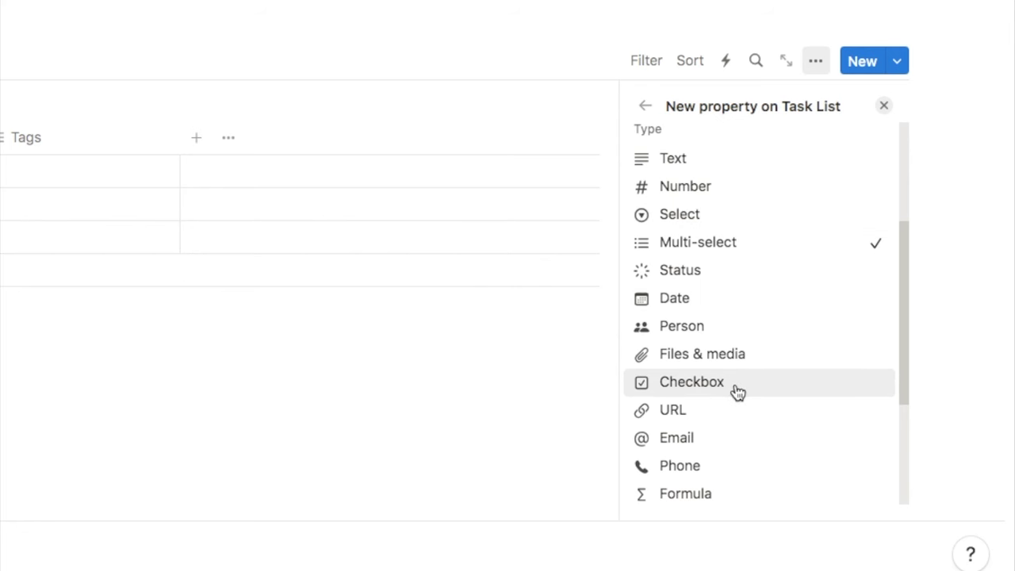
pyautogui.click(681, 215)
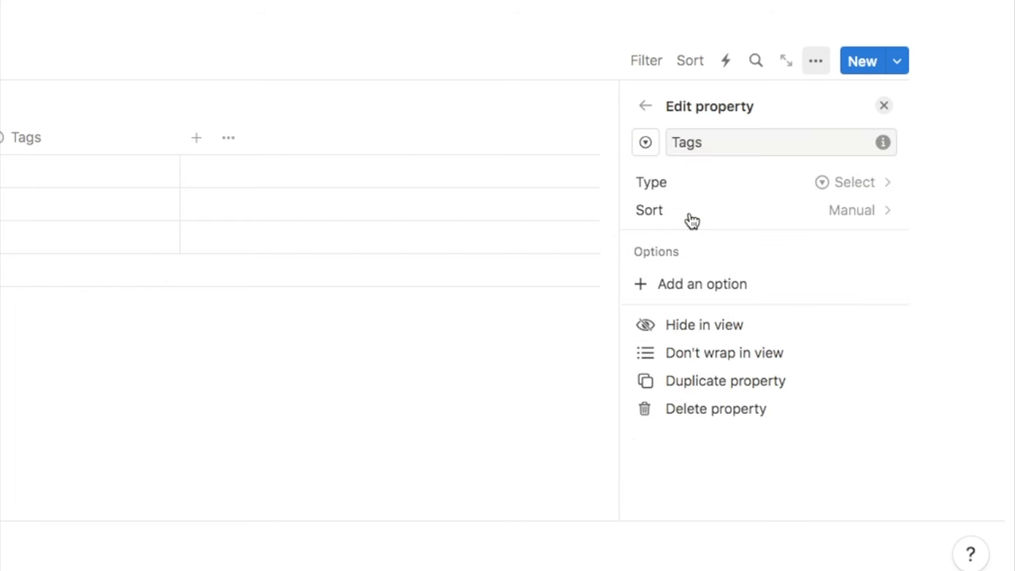
# Add the options High, Medium and Low to the Tags property.
pyautogui.click(699, 287)
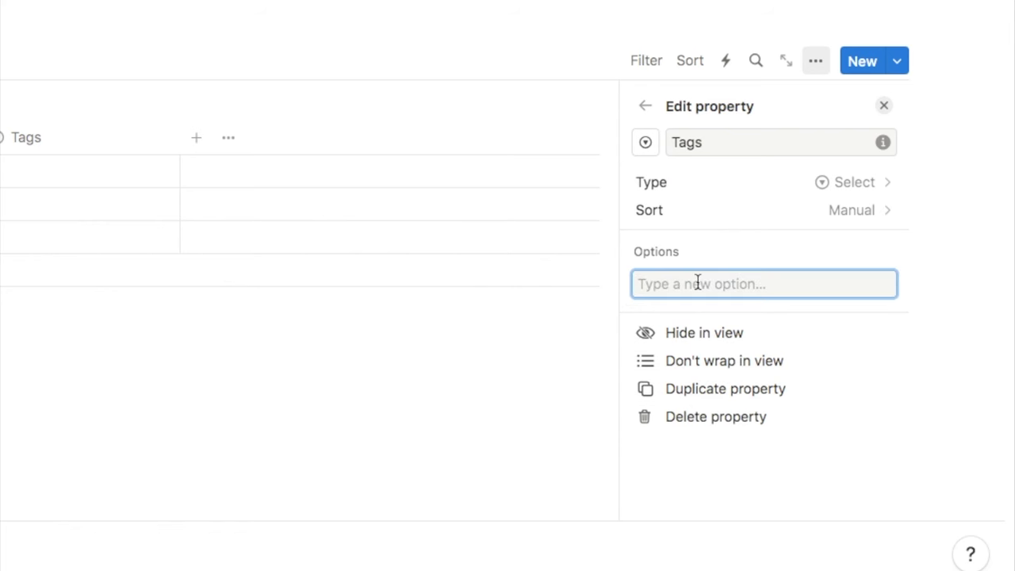
pyautogui.write('H')
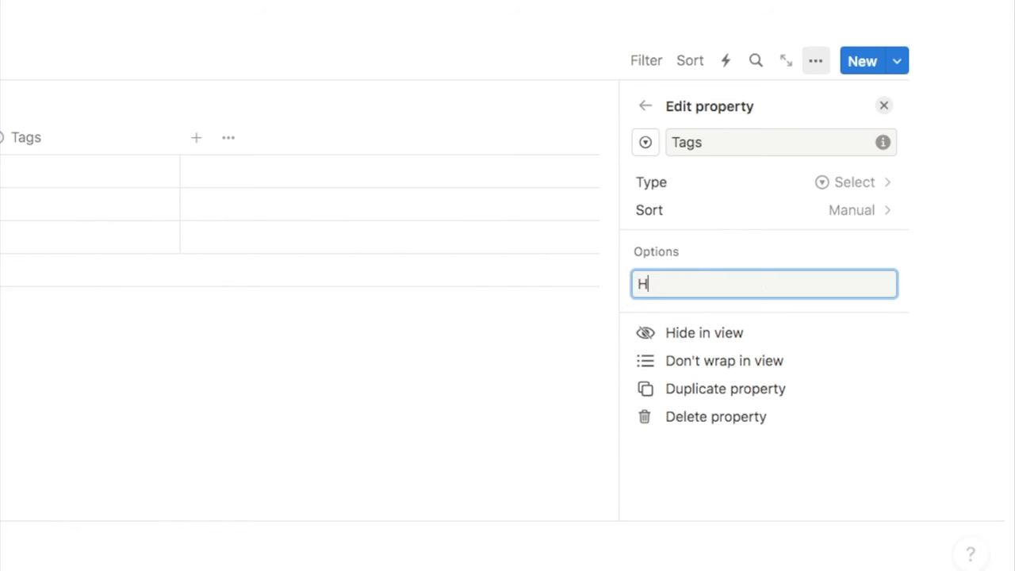
pyautogui.write('igh')
pyautogui.press('Return')
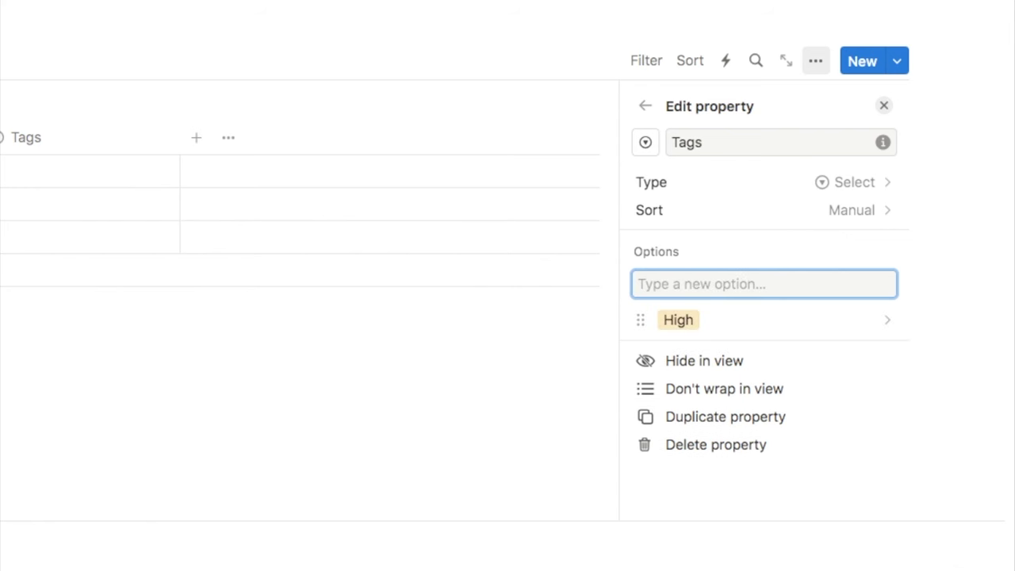
pyautogui.write('Med')
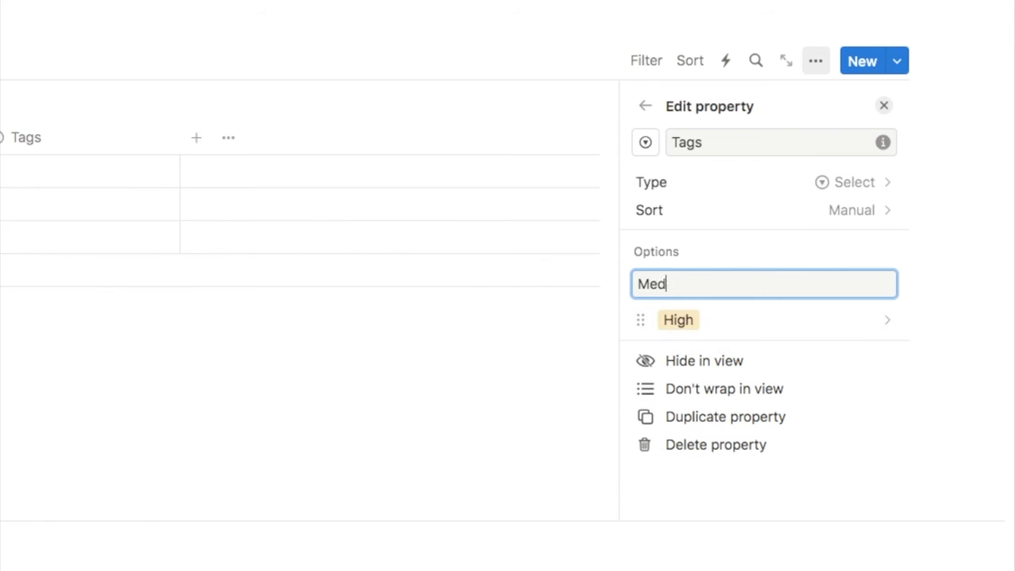
pyautogui.write('ium')
pyautogui.press('Return')
pyautogui.write('Low')
pyautogui.press('Return')
pyautogui.scroll(-1, 711, 323)
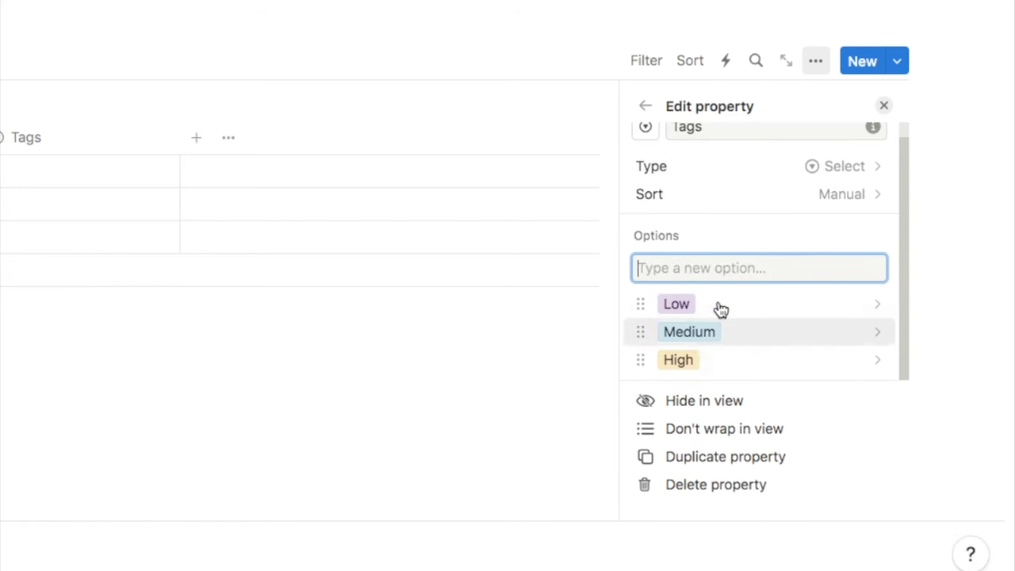
# Color the Tags options: High red, Medium yellow and Low green.
pyautogui.click(691, 363)
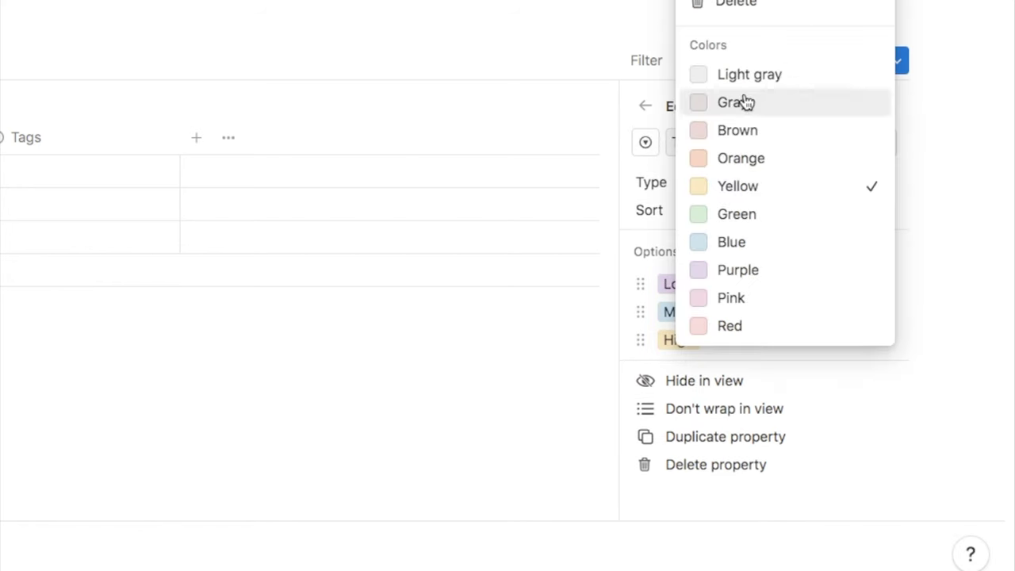
pyautogui.click(726, 328)
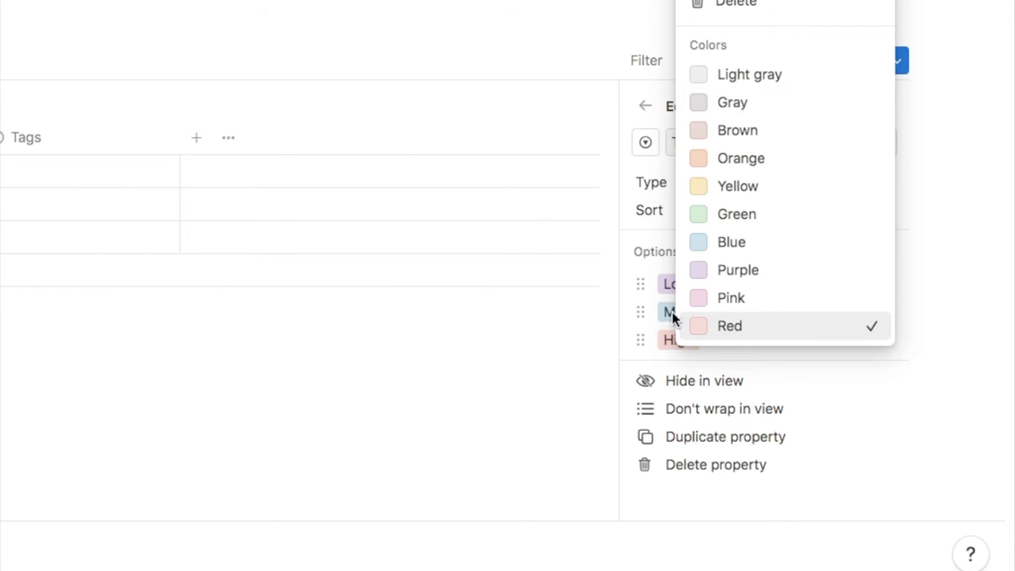
pyautogui.click(670, 314)
pyautogui.click(746, 141)
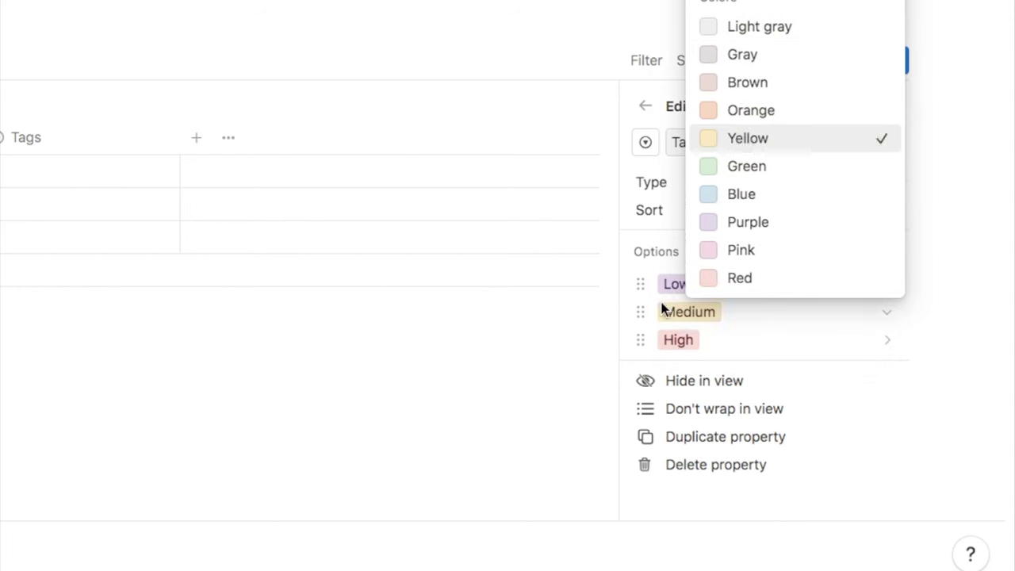
pyautogui.click(675, 284)
pyautogui.click(739, 151)
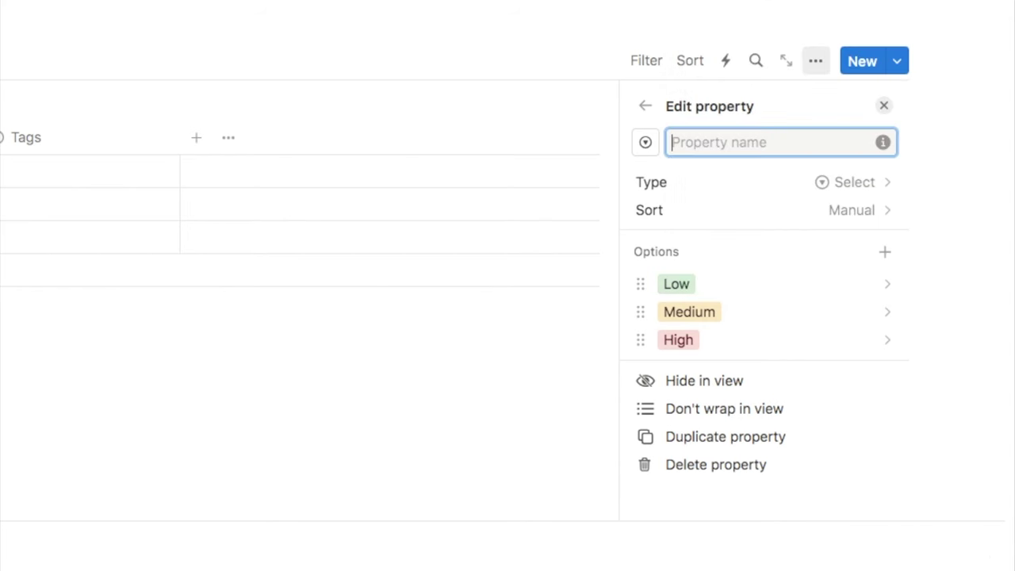
# Rename the Tags property to Priority and set the Wash car entry's priority to High.
pyautogui.write('Priority')
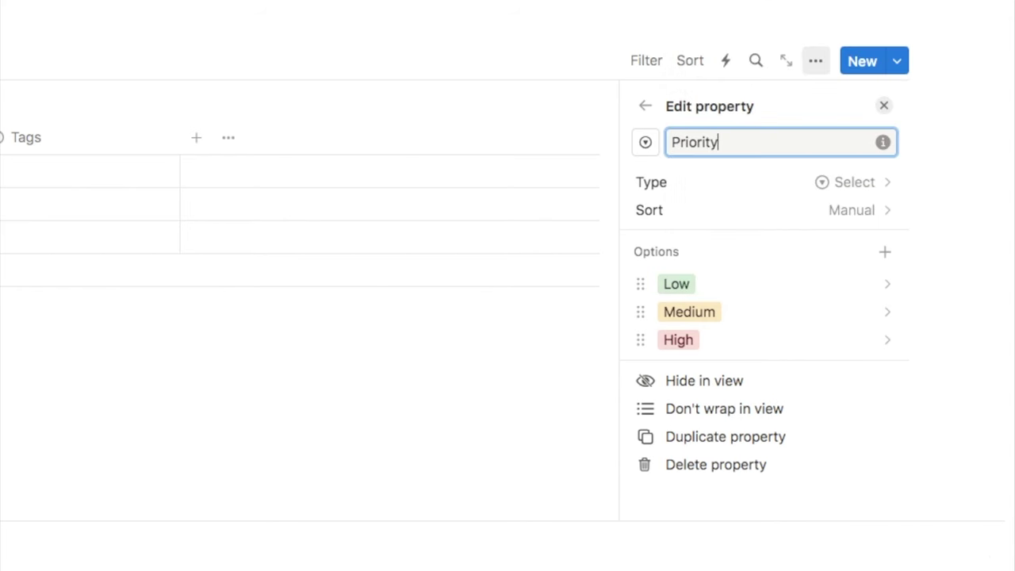
pyautogui.press('Escape')
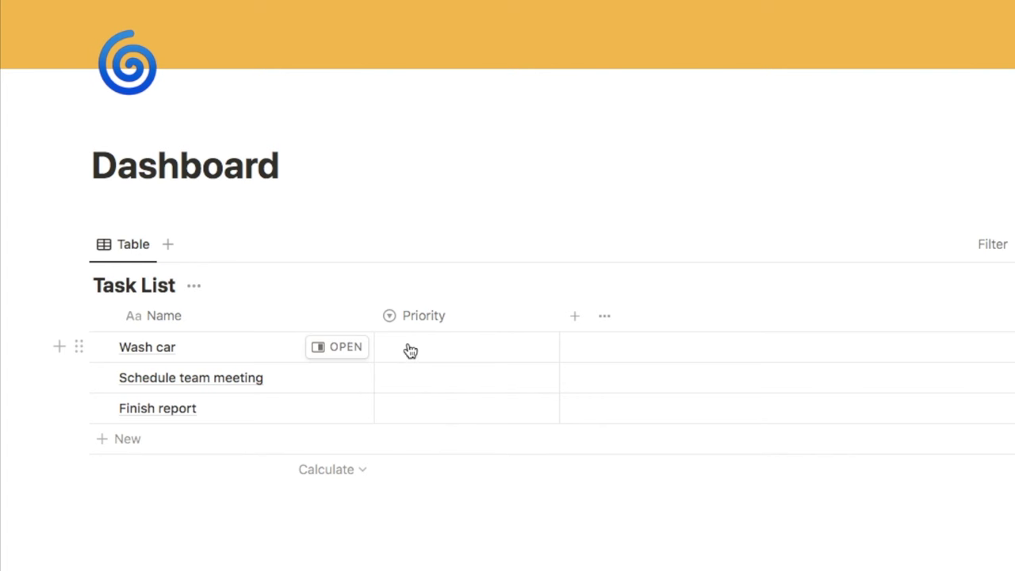
pyautogui.click(422, 351)
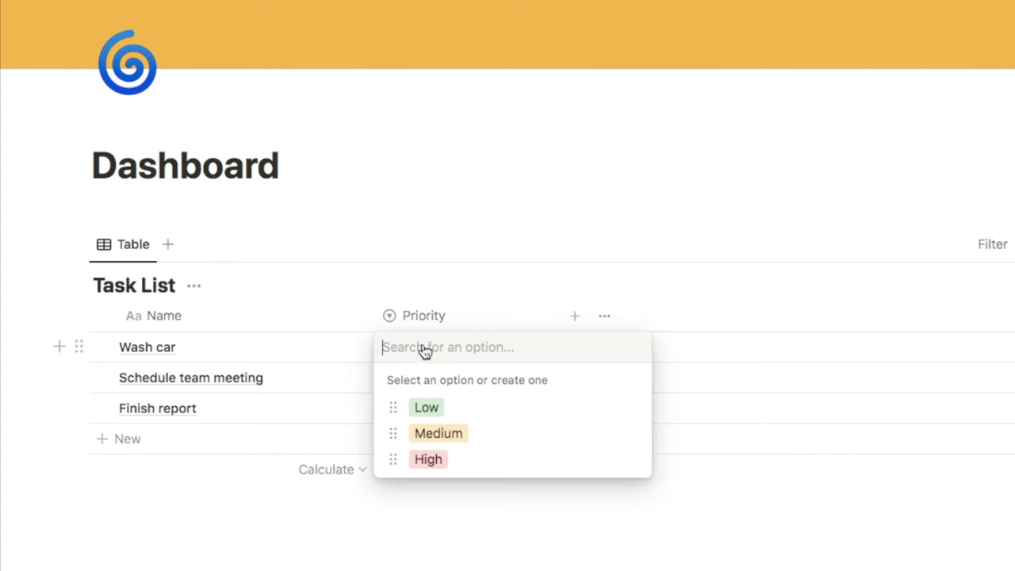
pyautogui.click(441, 458)
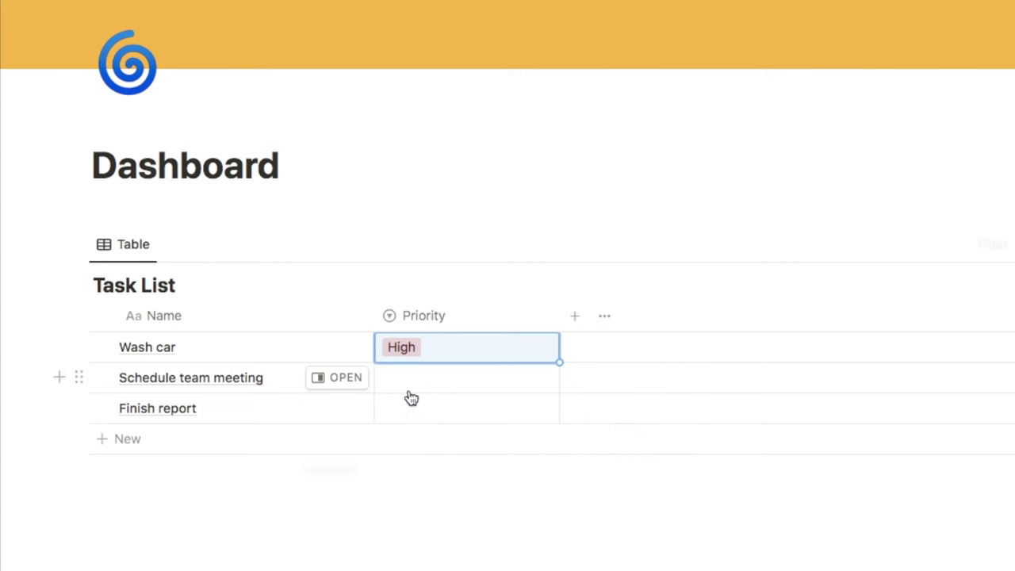
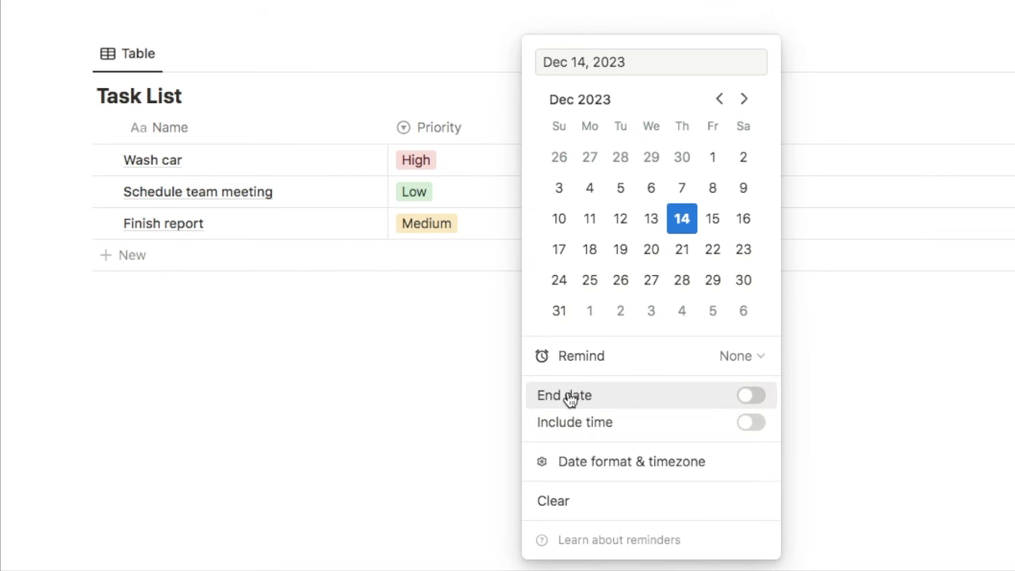
# Try an end date of December 16, 2023 and the include-time option on Wash car's date, switching both off again.
pyautogui.click(750, 396)
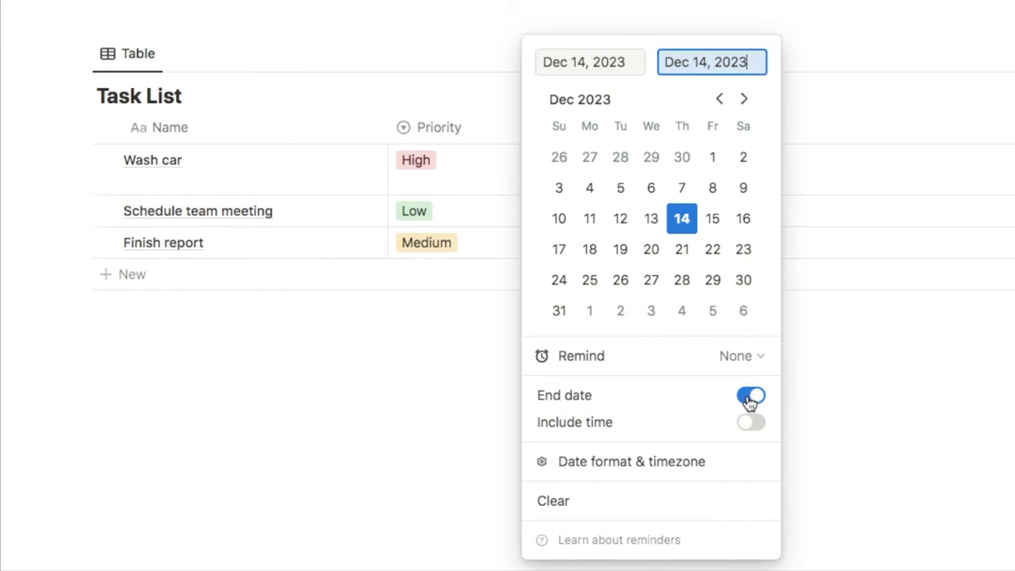
pyautogui.click(746, 227)
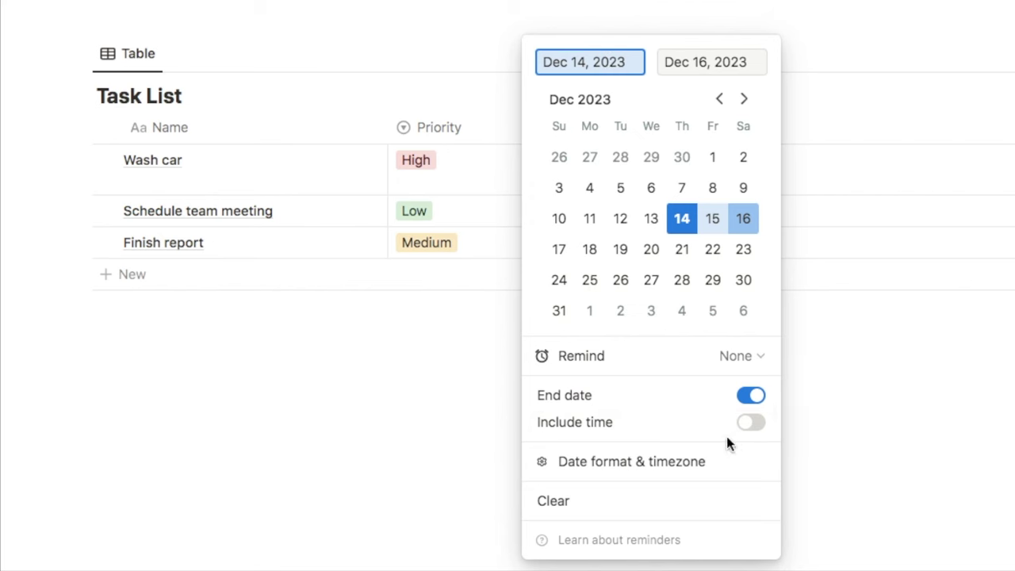
pyautogui.click(752, 396)
pyautogui.click(749, 423)
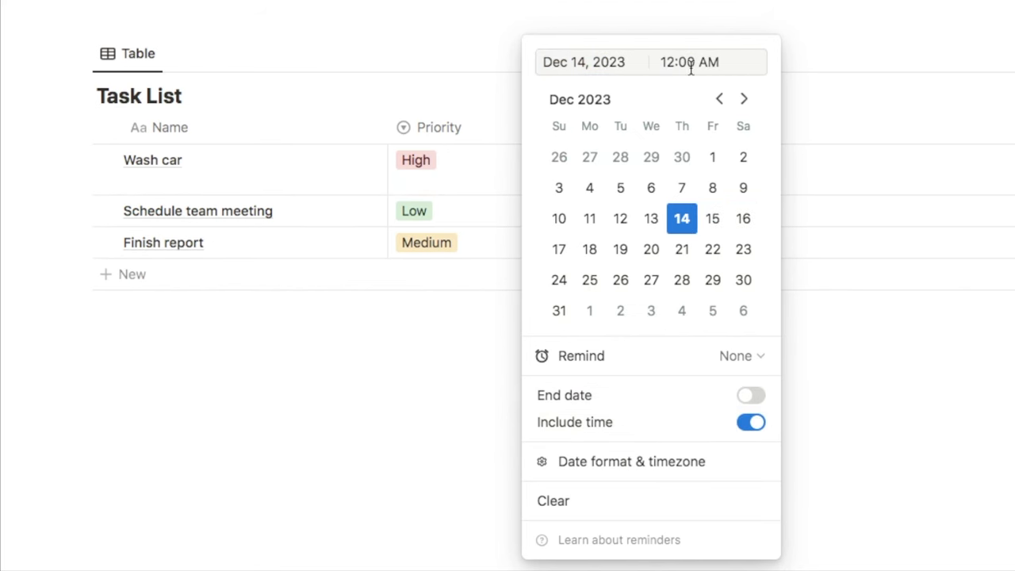
pyautogui.click(753, 425)
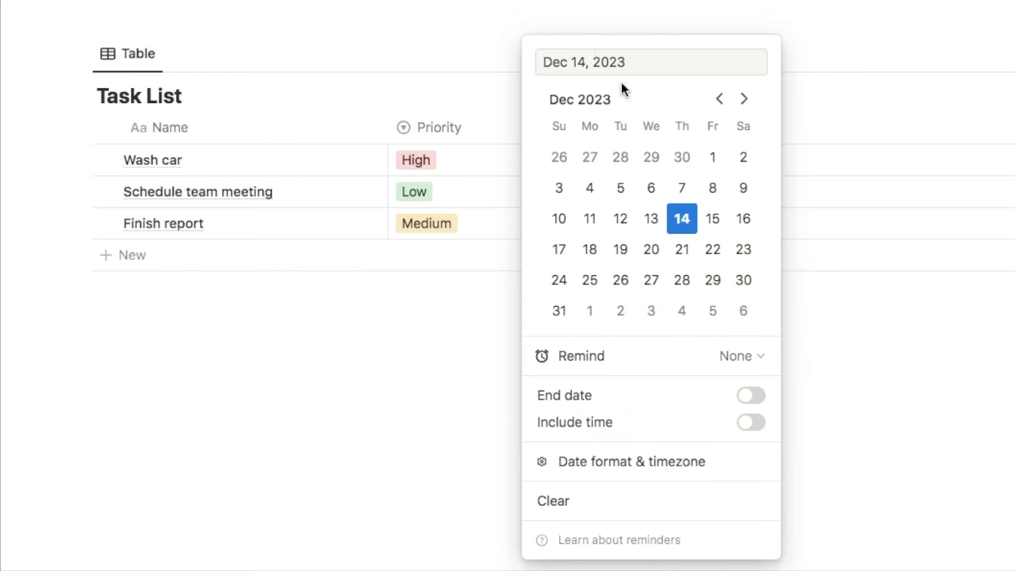
pyautogui.click(1003, 371)
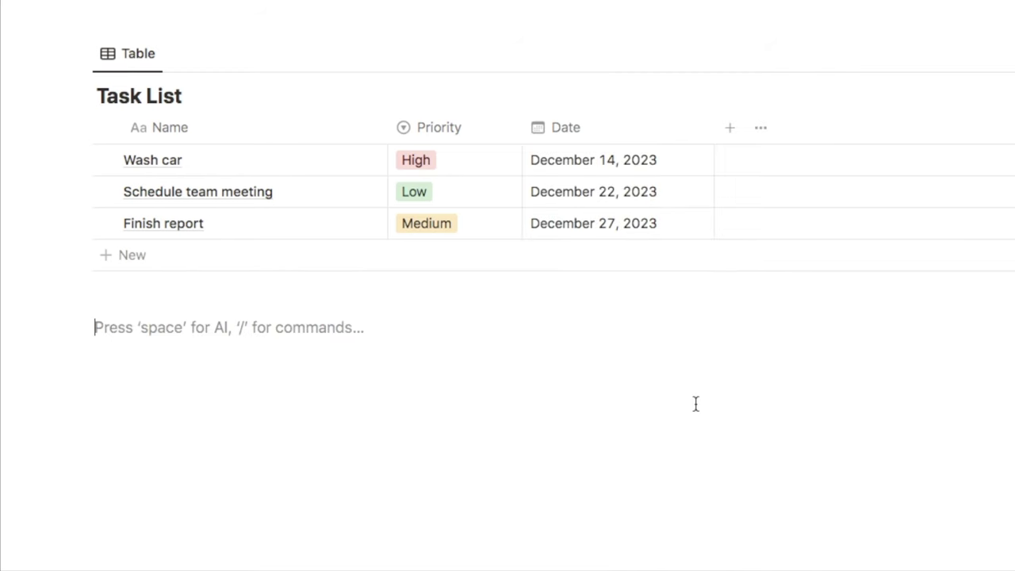
# Add a Checkbox property named Complete to the Task List.
pyautogui.click(730, 130)
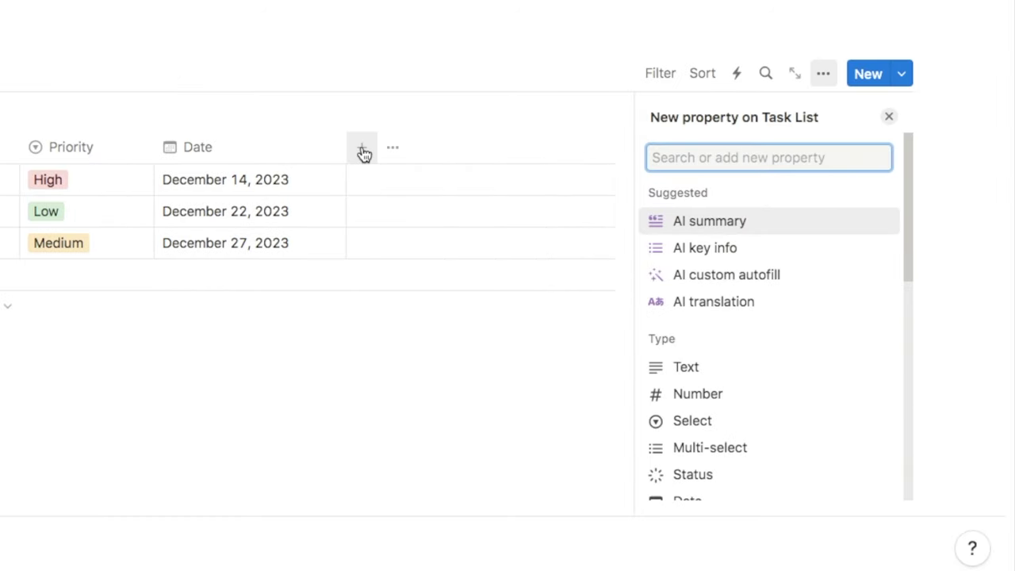
pyautogui.scroll(-4, 843, 394)
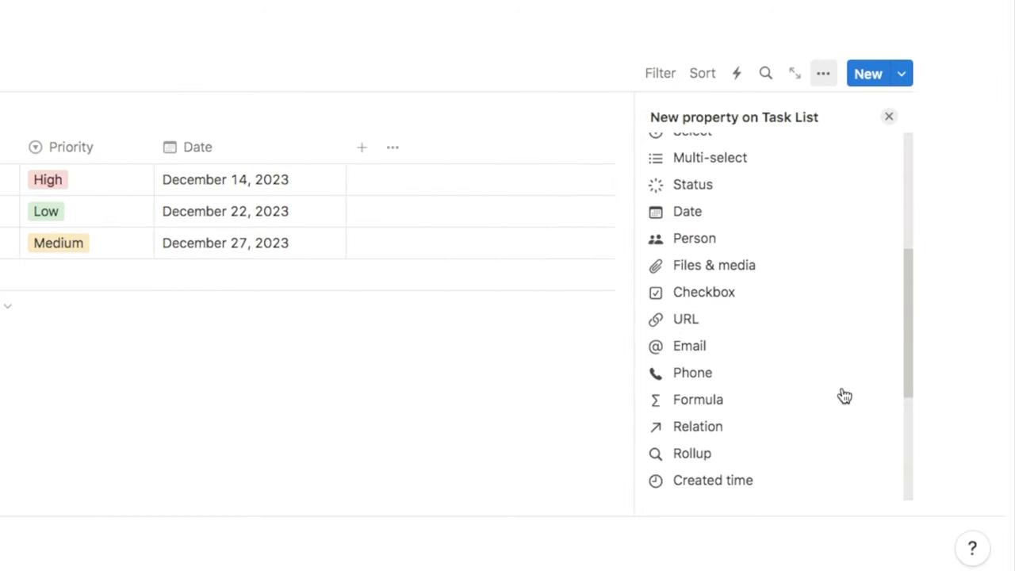
pyautogui.click(717, 299)
pyautogui.write('Complete')
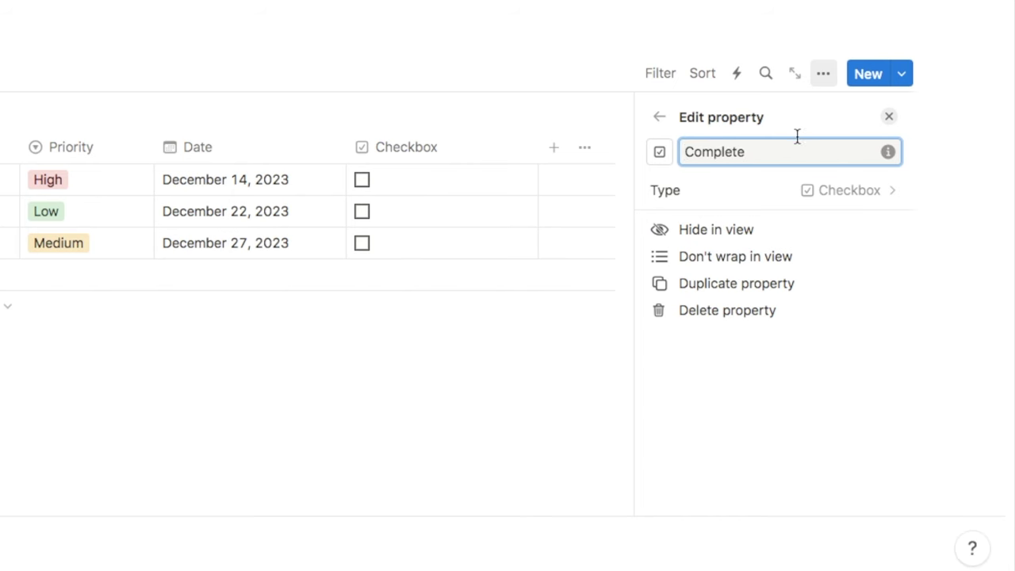
pyautogui.click(888, 116)
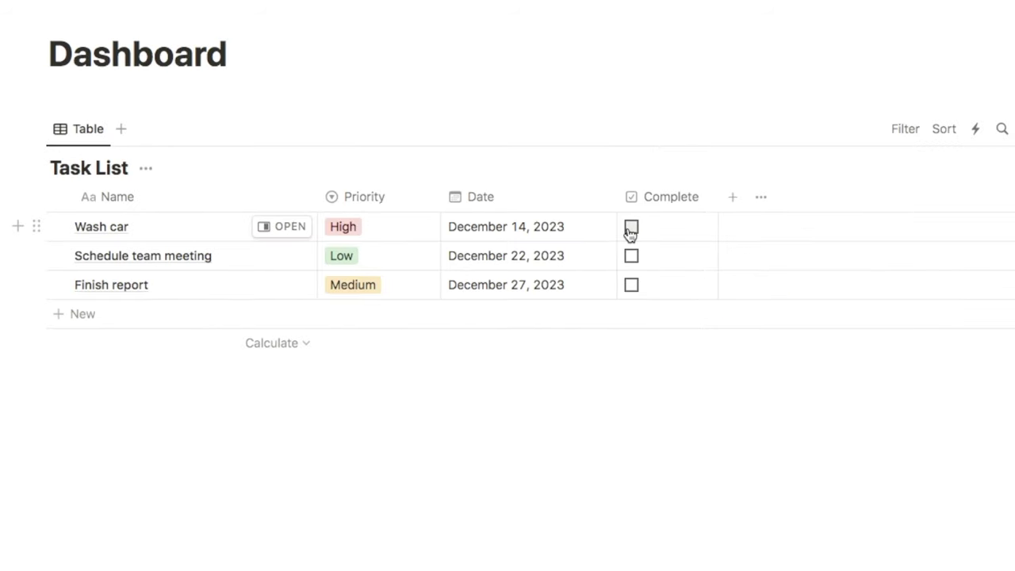
# Try out the Complete checkbox on the Wash car entry, ticking it and clearing it again.
pyautogui.click(630, 228)
pyautogui.click(632, 228)
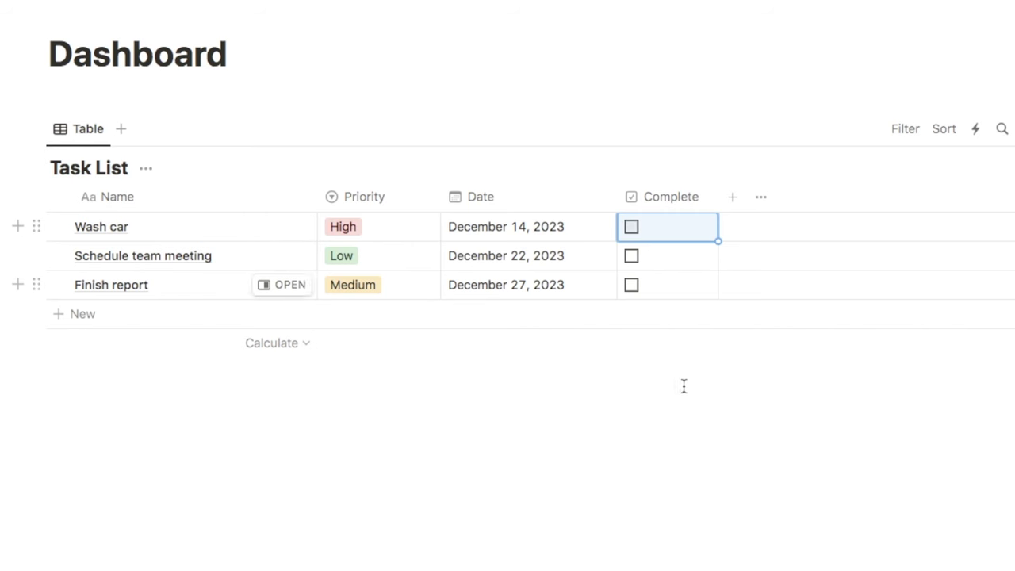
pyautogui.press('Escape')
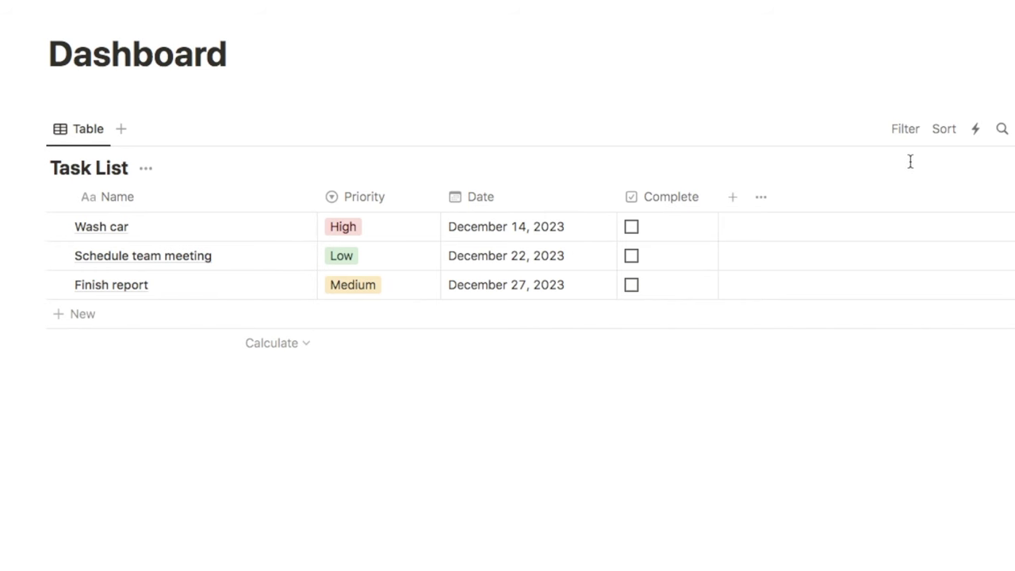
# Sort the Task List by Date, trying descending order before setting it back to ascending.
pyautogui.click(944, 132)
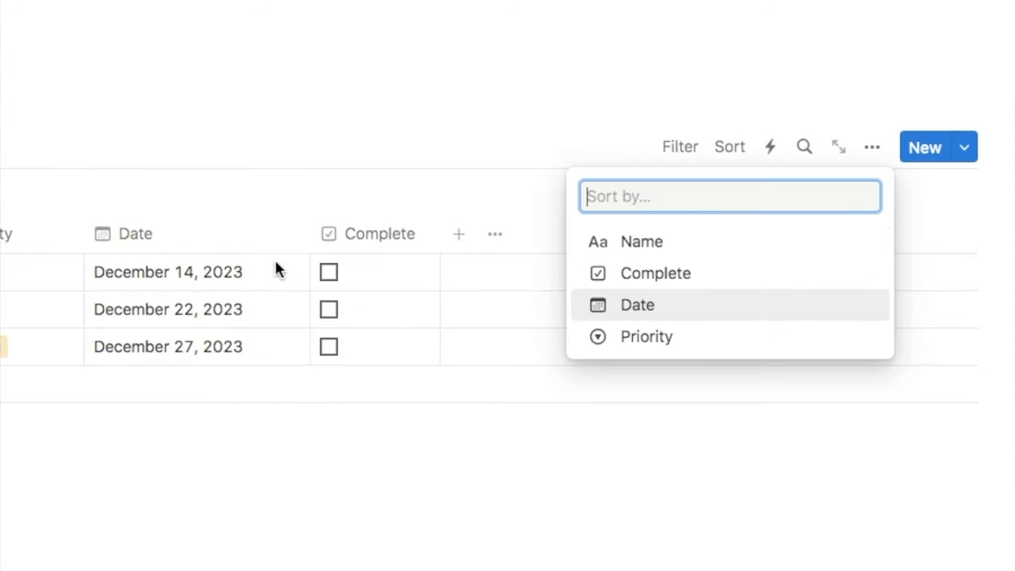
pyautogui.click(665, 314)
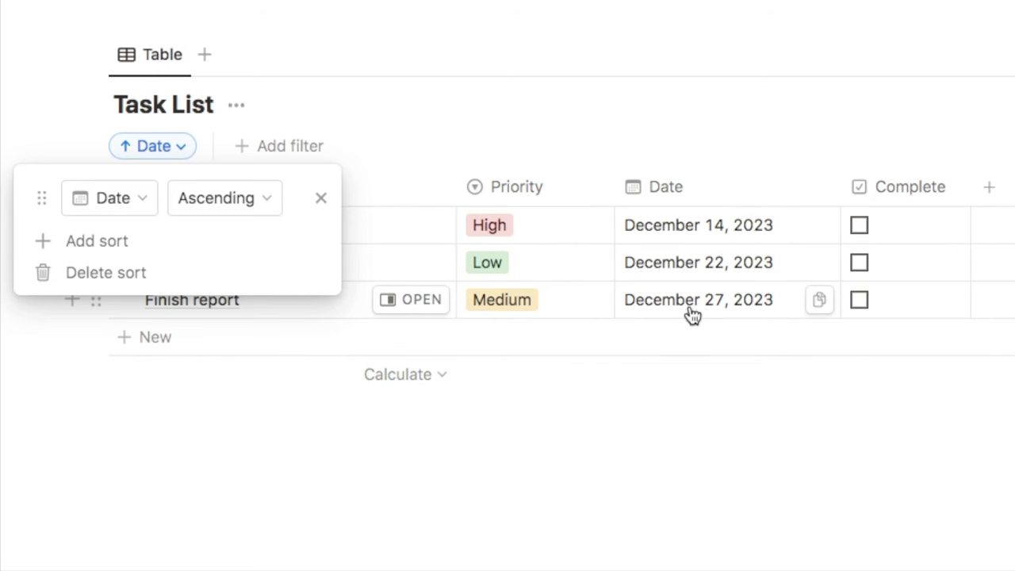
pyautogui.click(220, 216)
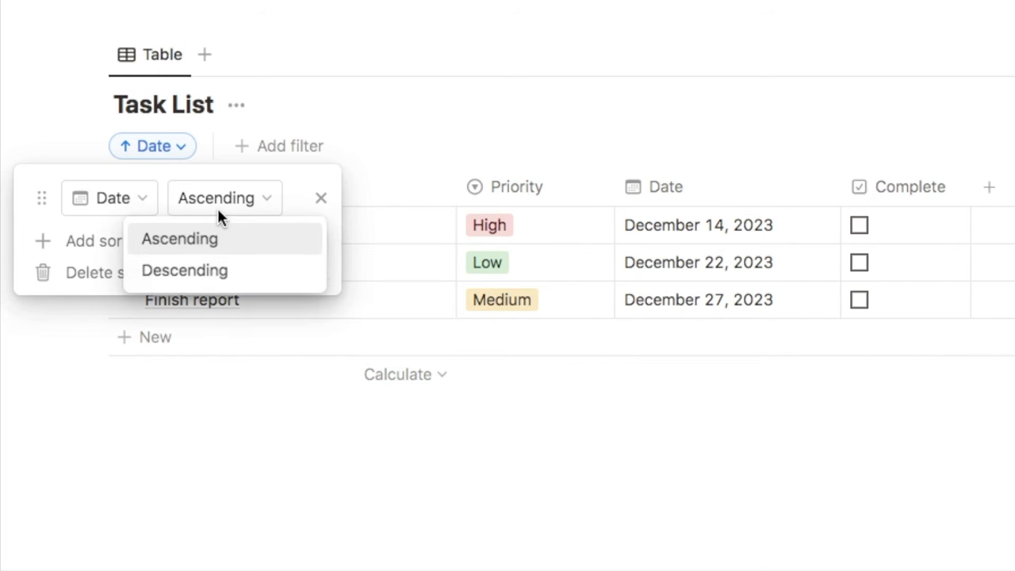
pyautogui.click(192, 270)
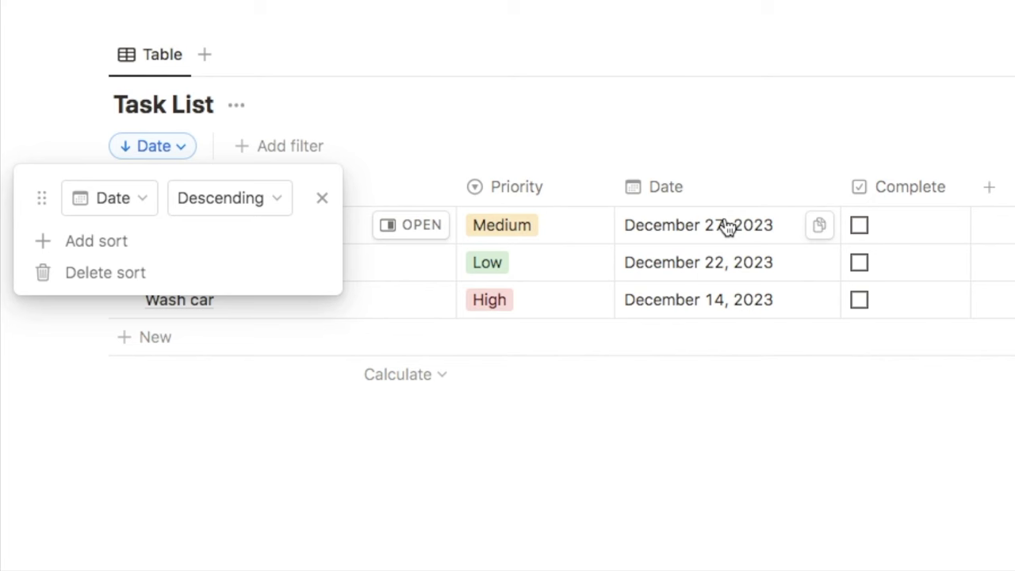
pyautogui.click(225, 206)
pyautogui.click(183, 238)
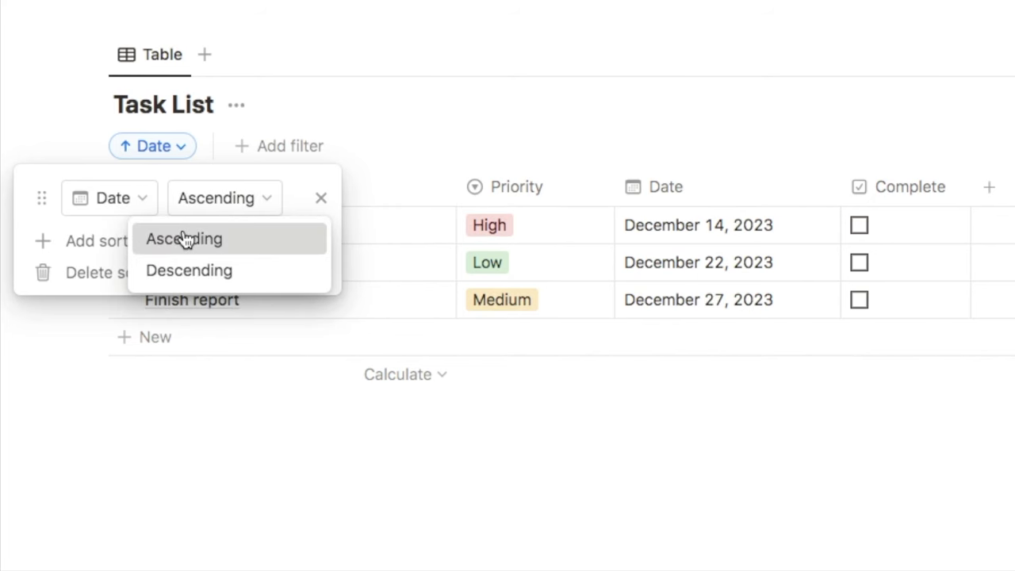
pyautogui.press('Escape')
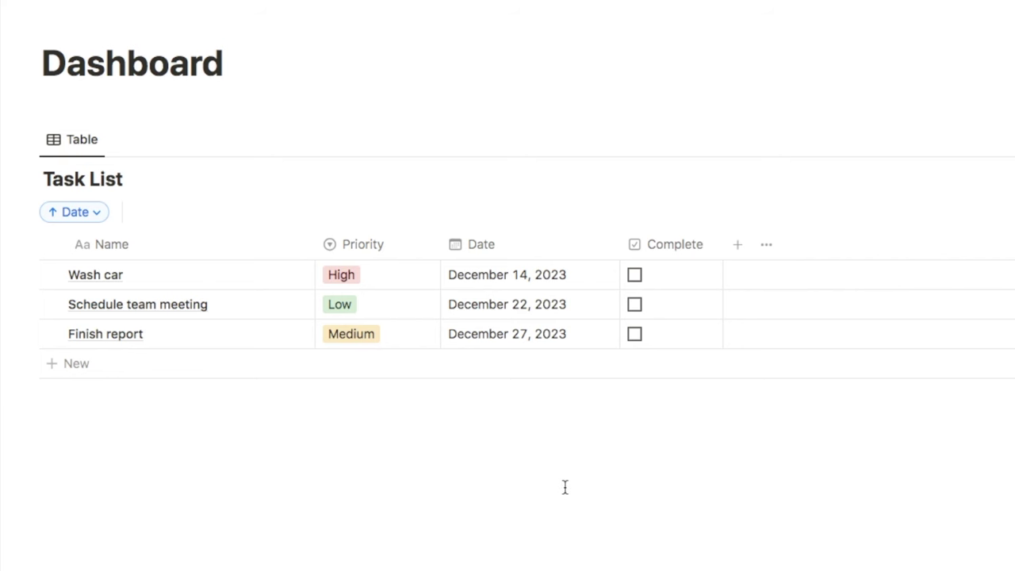
# Mark Wash car as complete and filter the Task List to entries whose Complete property is Unchecked.
pyautogui.click(634, 275)
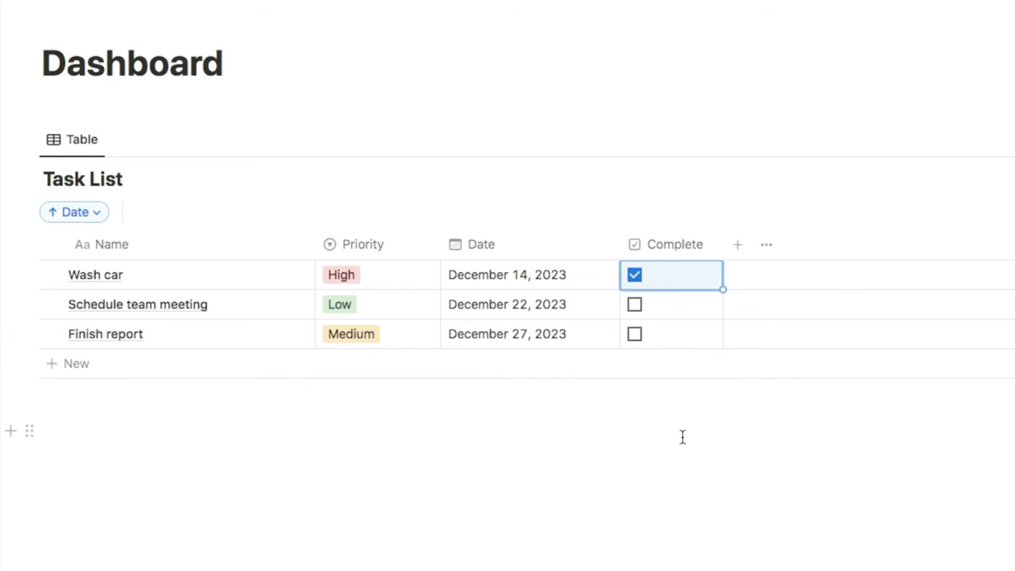
pyautogui.click(913, 143)
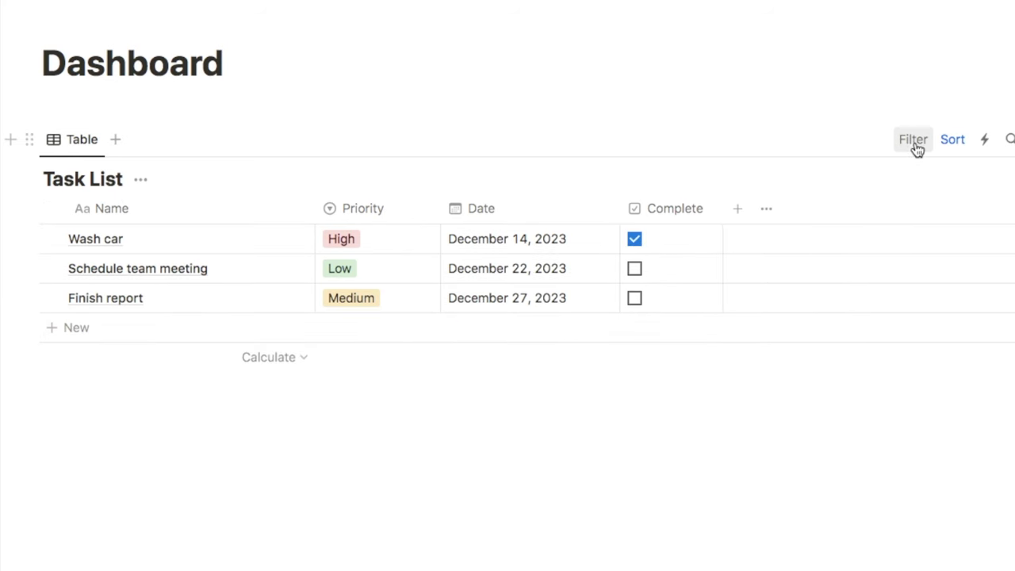
pyautogui.click(915, 143)
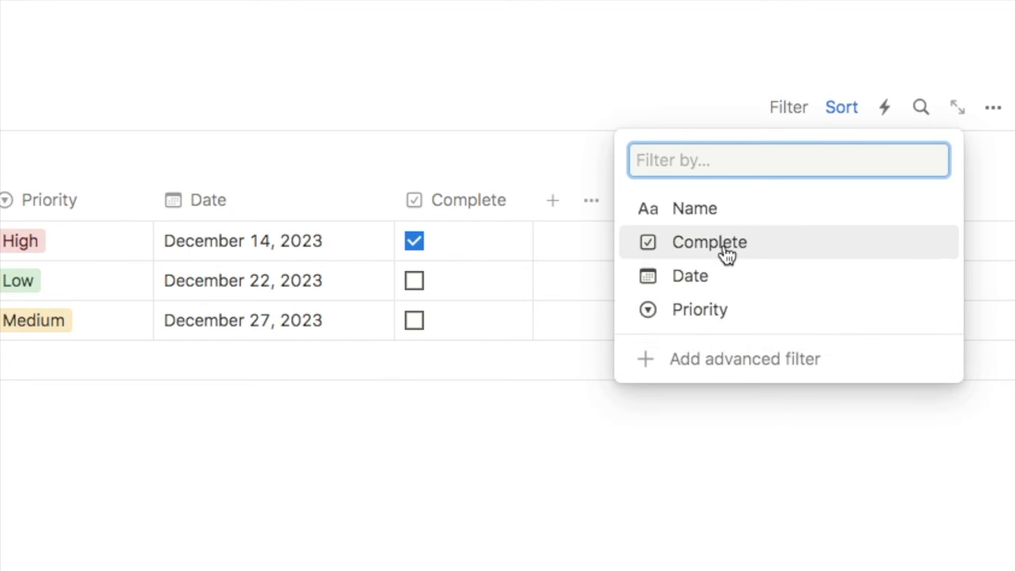
pyautogui.click(727, 251)
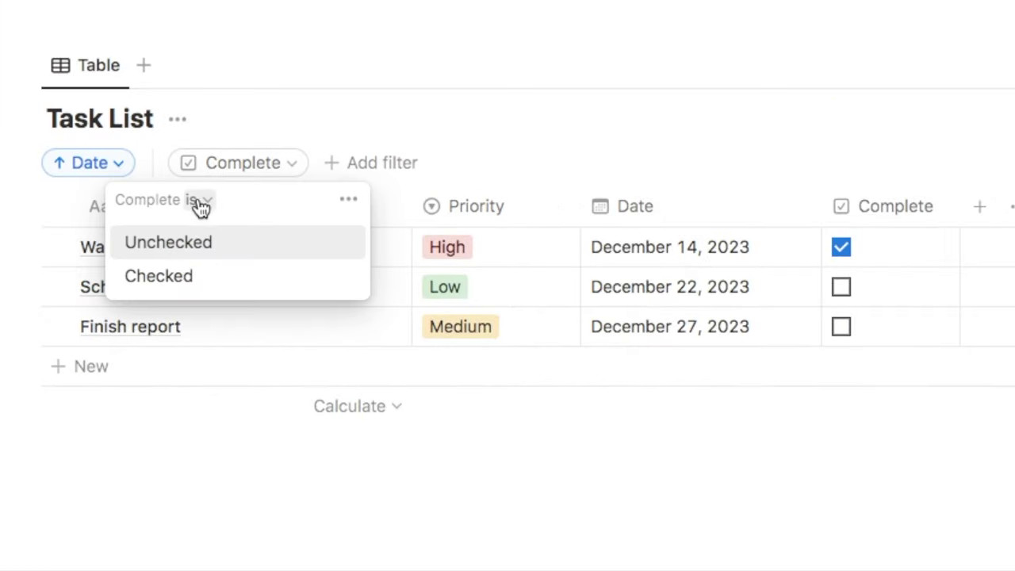
pyautogui.click(182, 251)
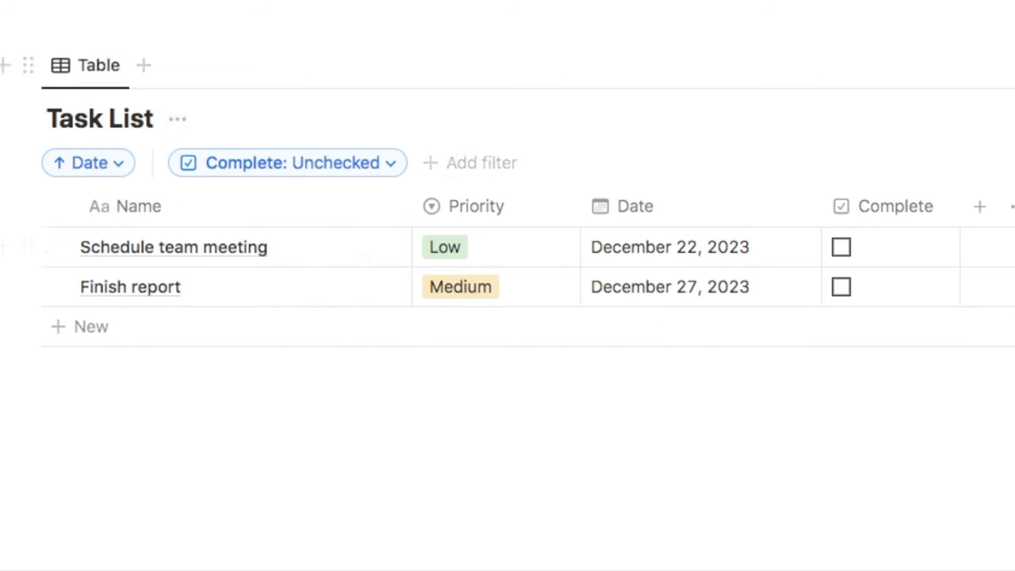
# Mark Schedule team meeting as complete and add a Count all calculation beneath the Name column.
pyautogui.click(842, 249)
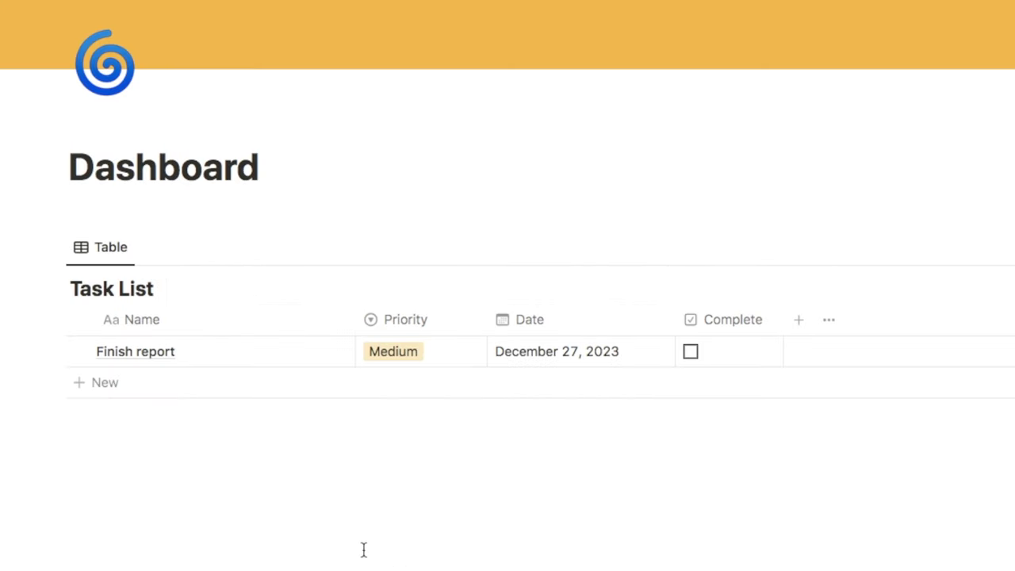
pyautogui.moveTo(288, 415)
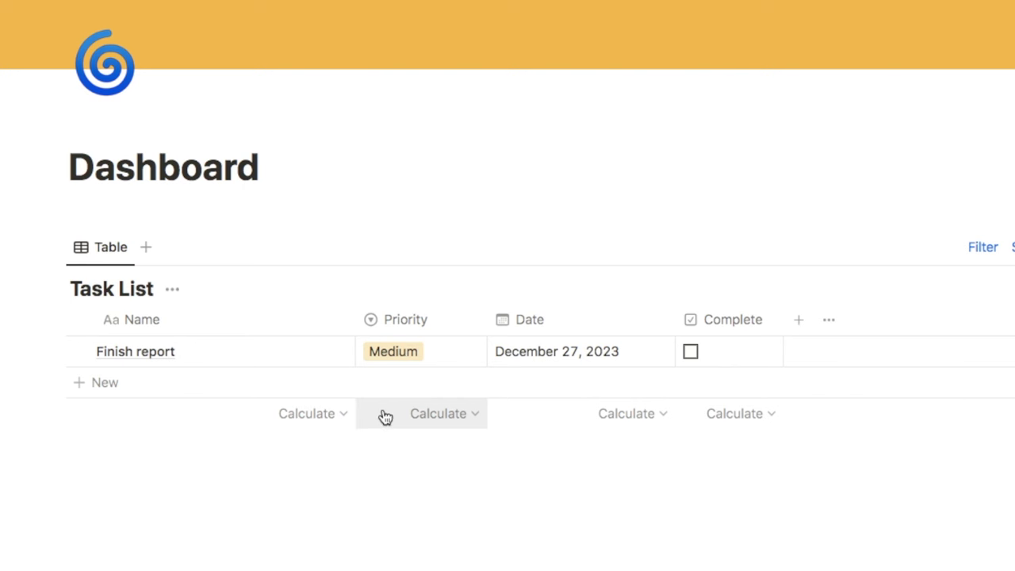
pyautogui.click(306, 416)
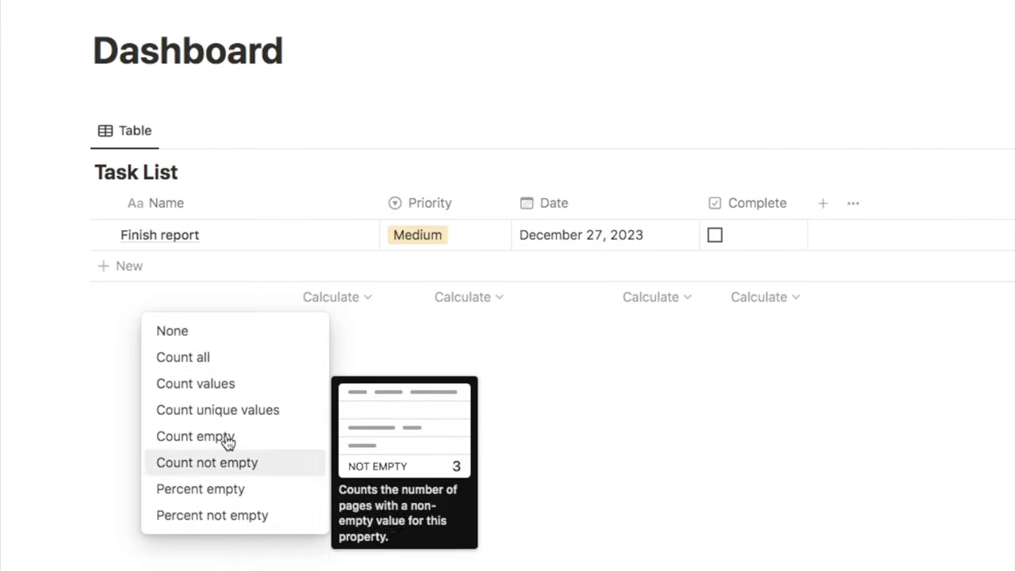
pyautogui.click(206, 363)
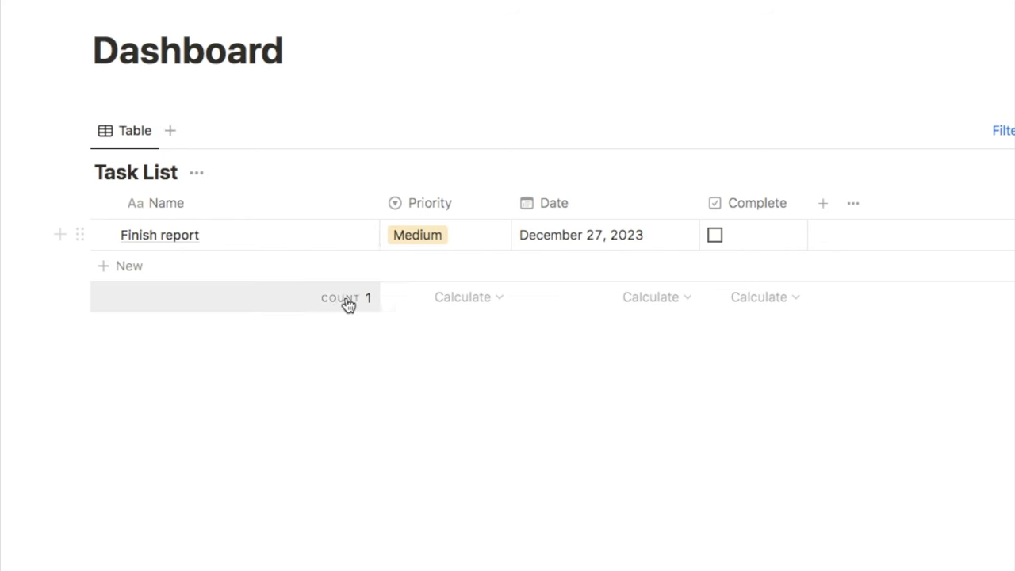
pyautogui.click(158, 275)
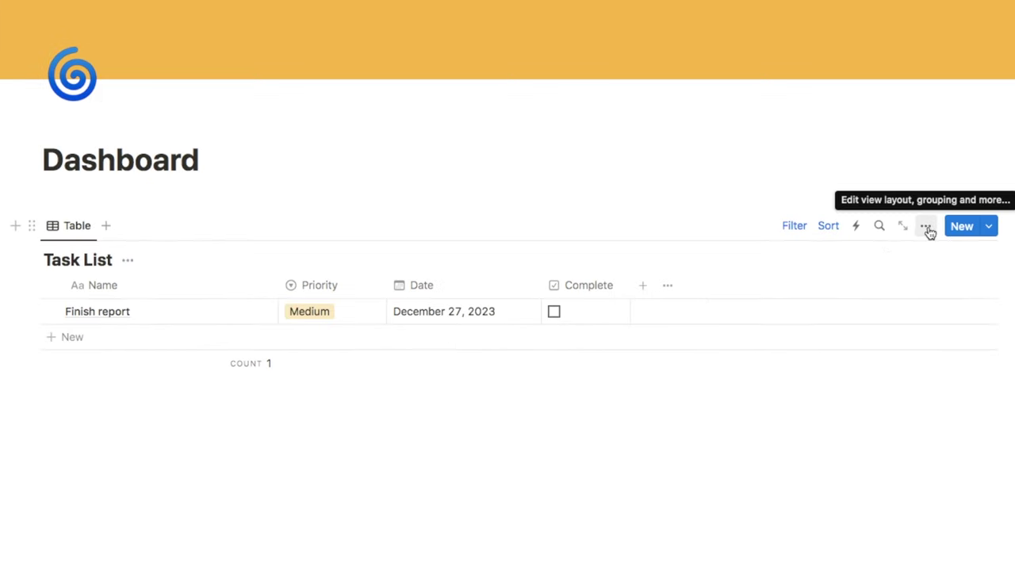
# Change the layout of the Task List view from Table to Calendar.
pyautogui.click(926, 227)
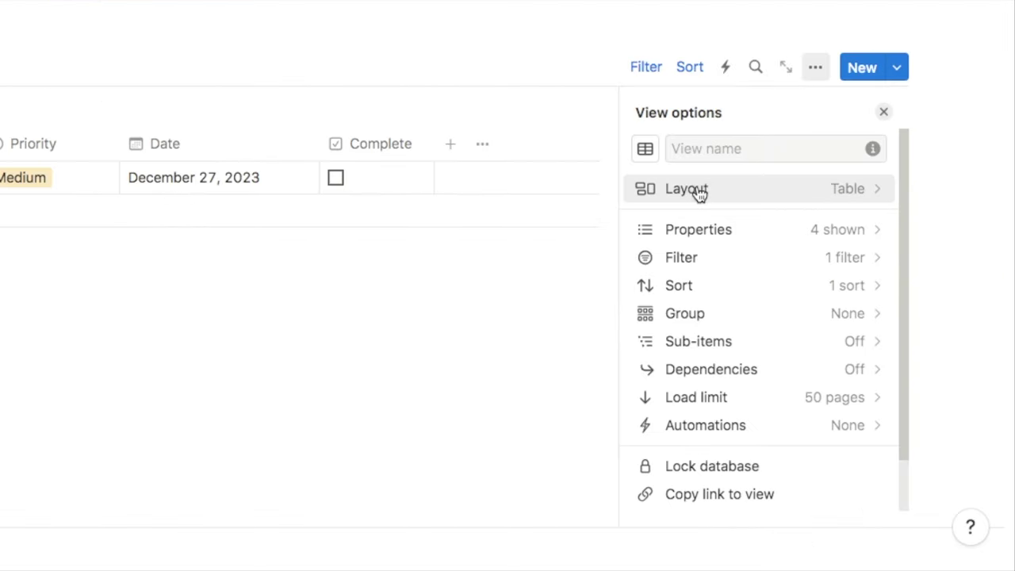
pyautogui.click(824, 317)
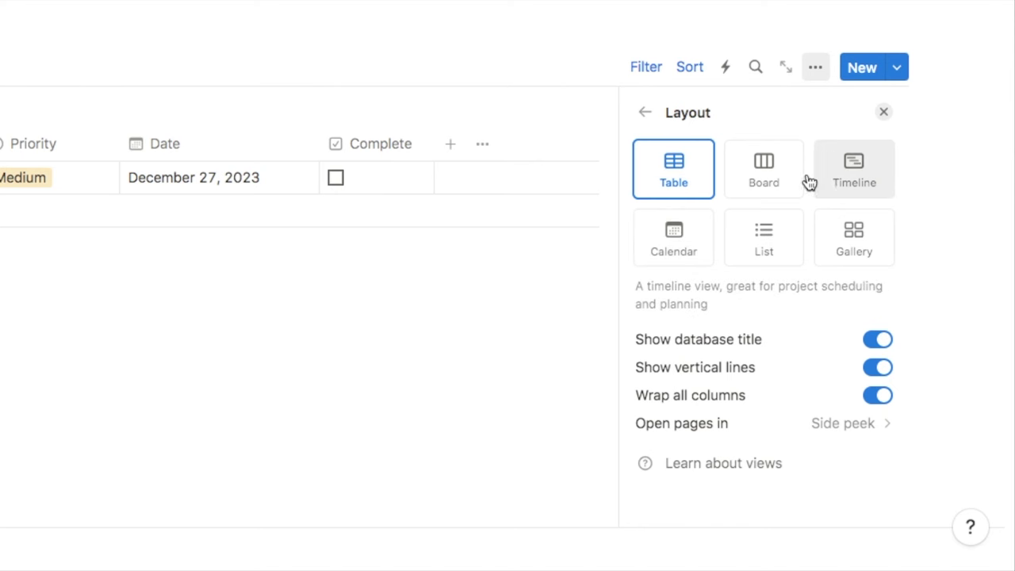
pyautogui.click(671, 252)
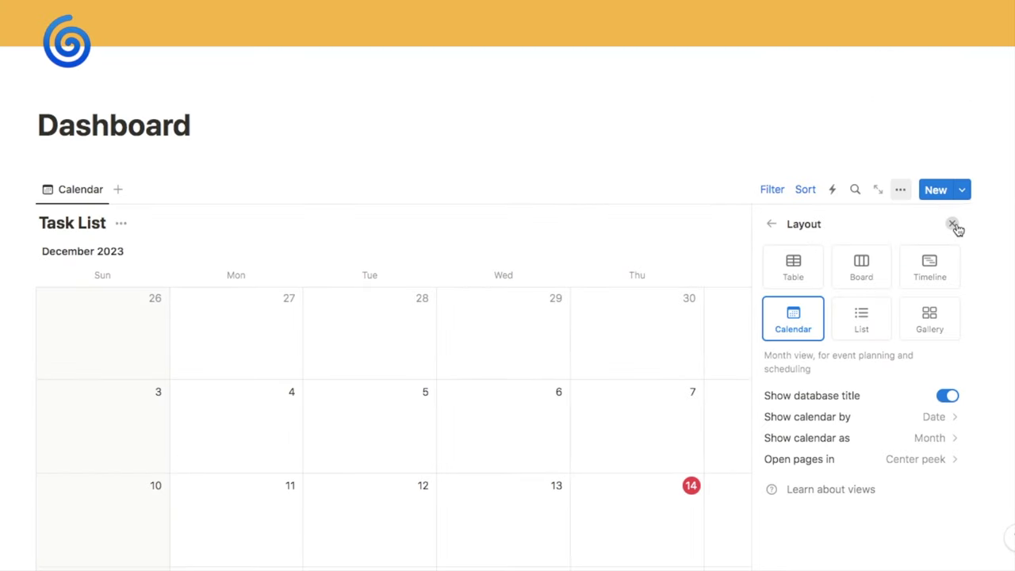
# Add a Call accountant task on December 21, 2023 in the Task List calendar and set its Priority to Medium.
pyautogui.click(952, 224)
pyautogui.scroll(-5, 691, 267)
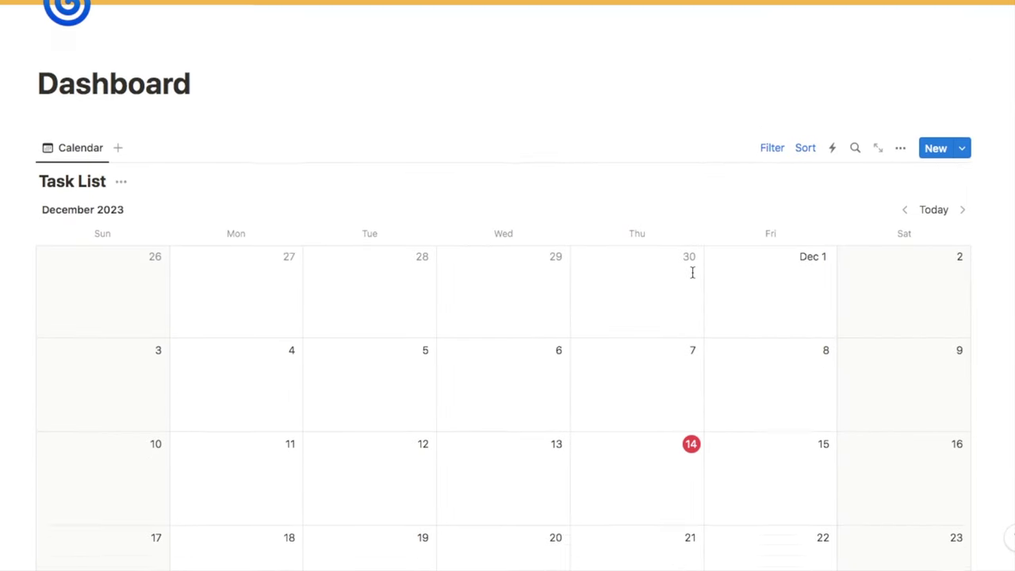
pyautogui.scroll(-3, 584, 322)
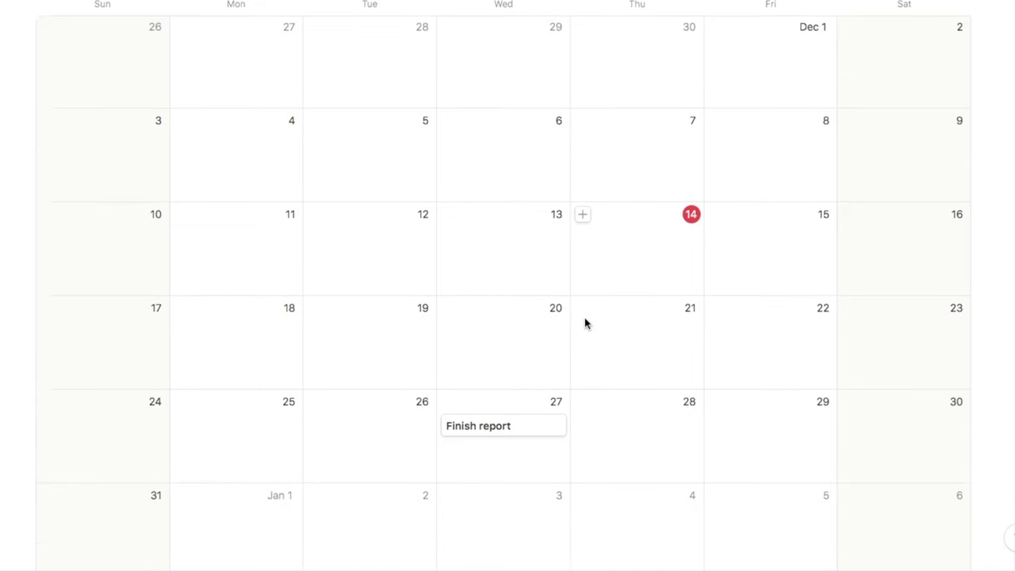
pyautogui.scroll(1, 517, 343)
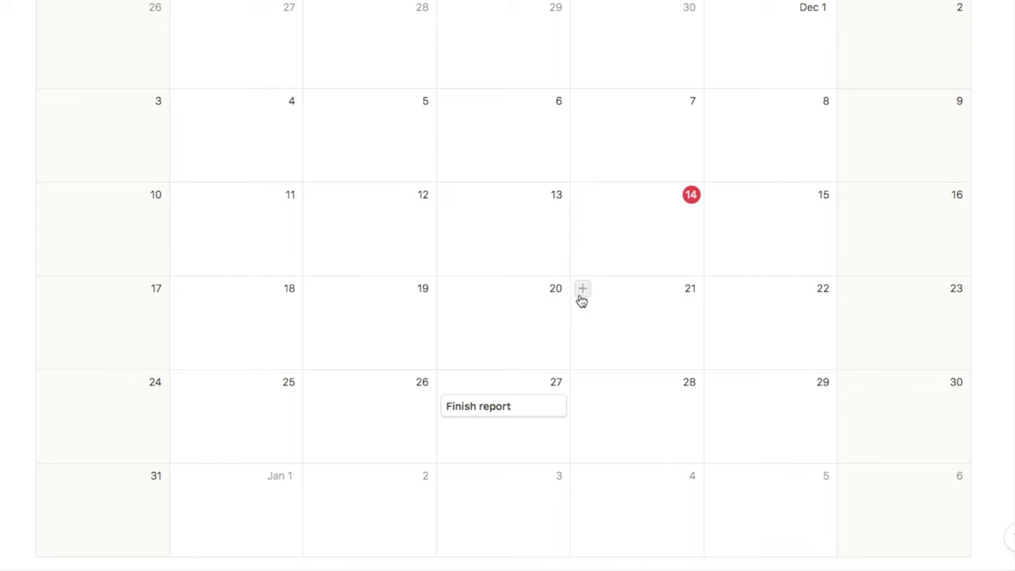
pyautogui.click(583, 347)
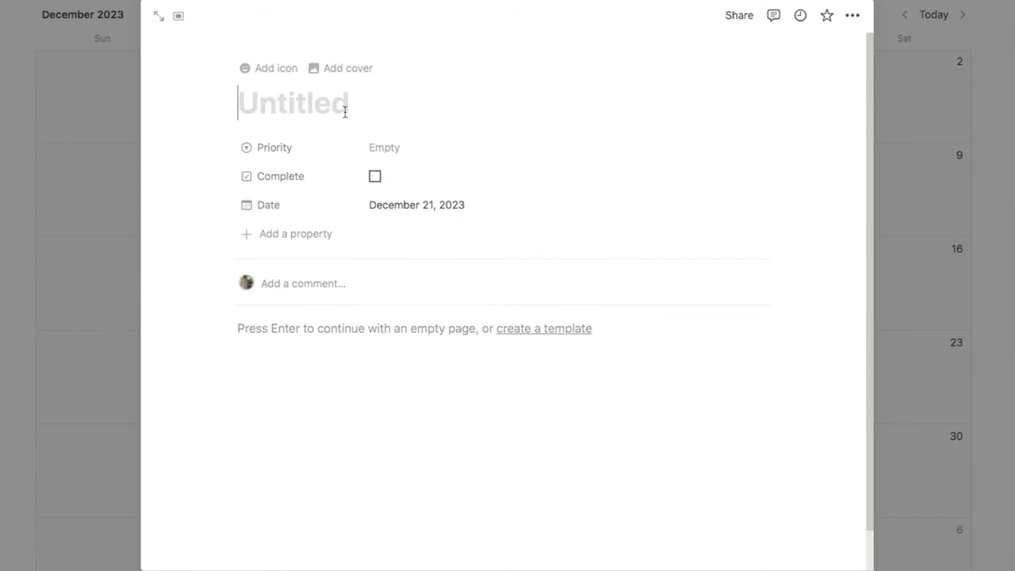
pyautogui.write('Call accountant')
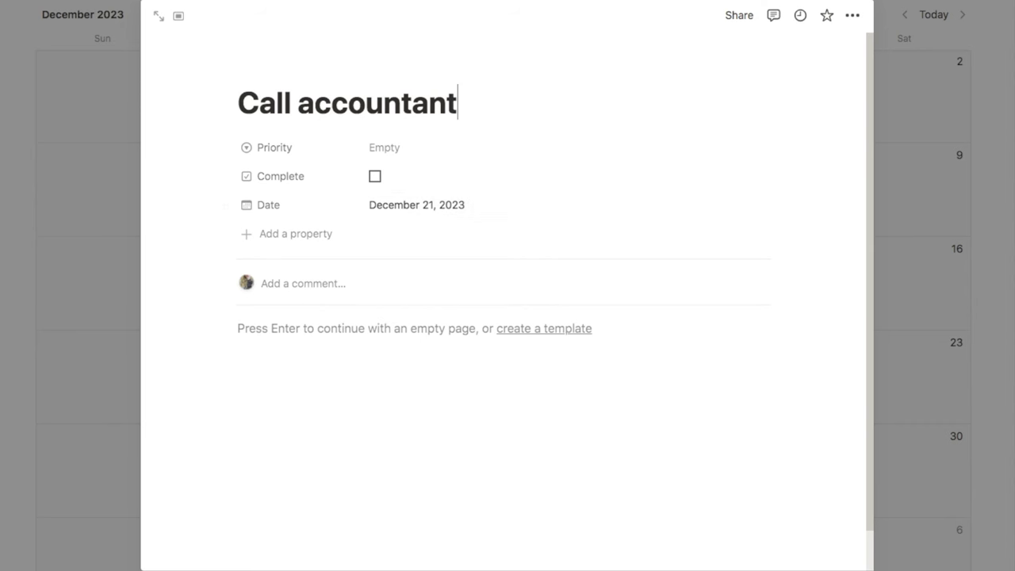
pyautogui.click(403, 152)
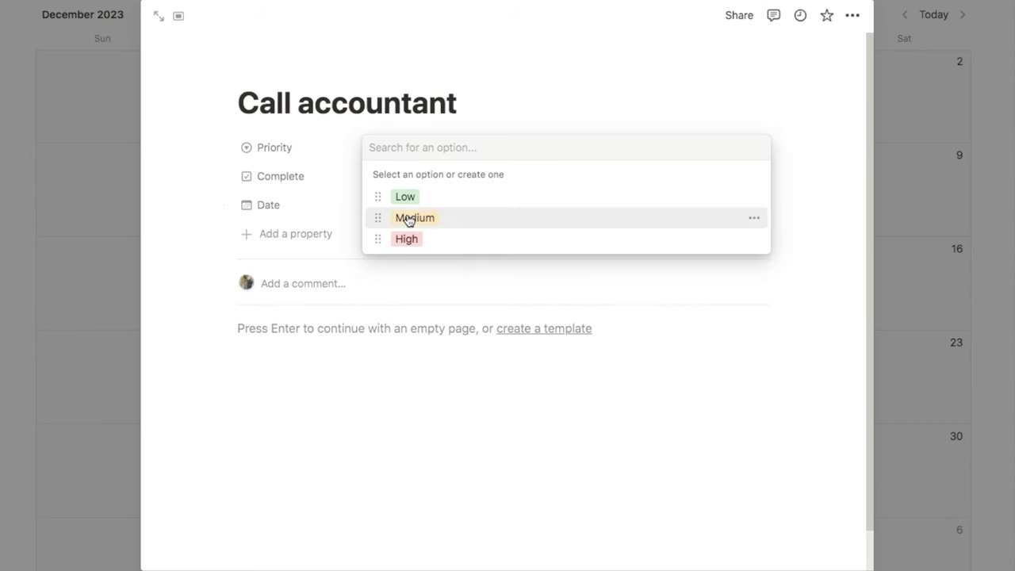
pyautogui.click(410, 218)
pyautogui.click(1013, 293)
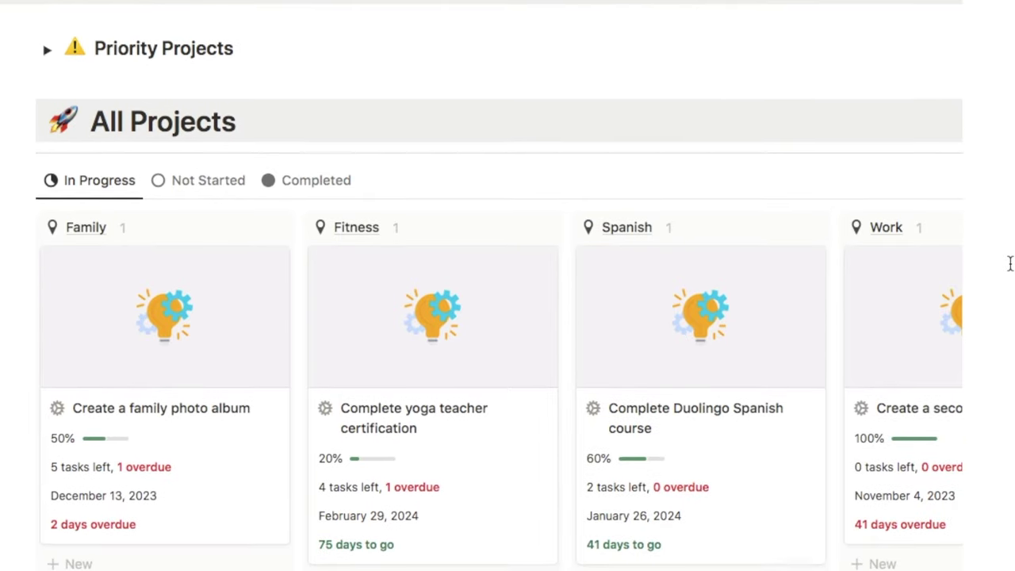
pyautogui.scroll(-1, 736, 402)
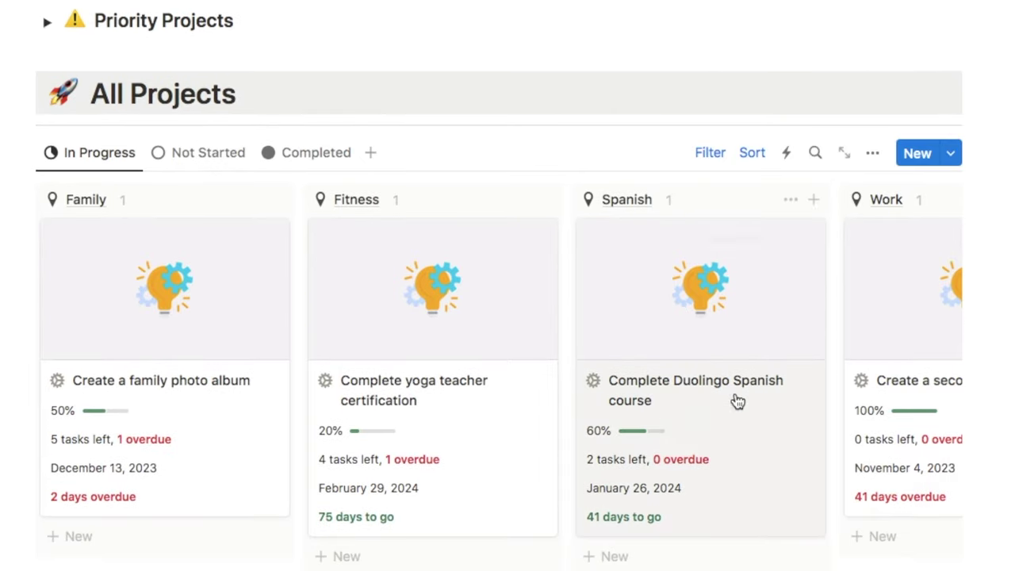
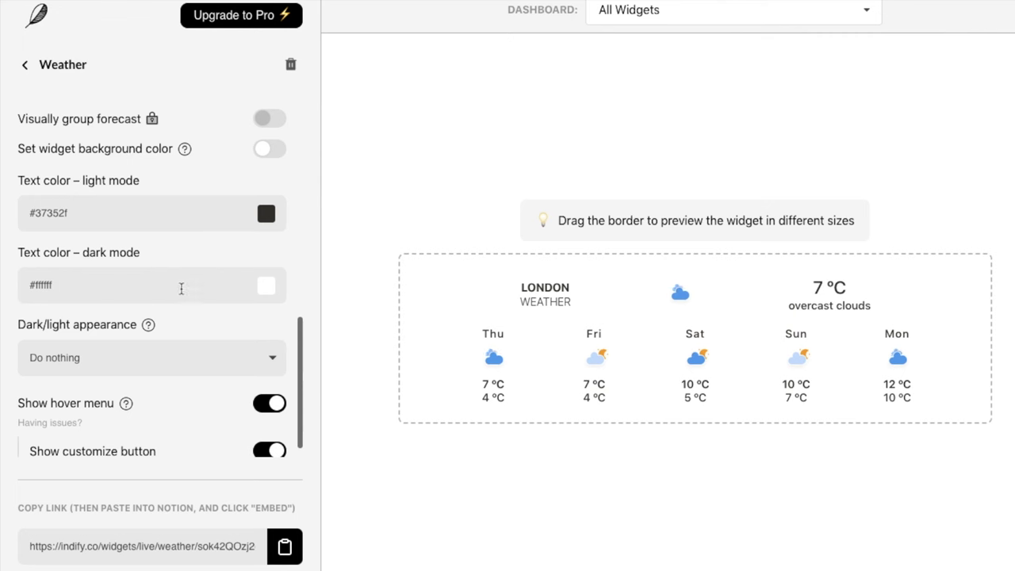
# Copy the London Weather widget's link from Indify and embed it beneath the title of the Notion Dashboard page.
pyautogui.scroll(-1, 177, 305)
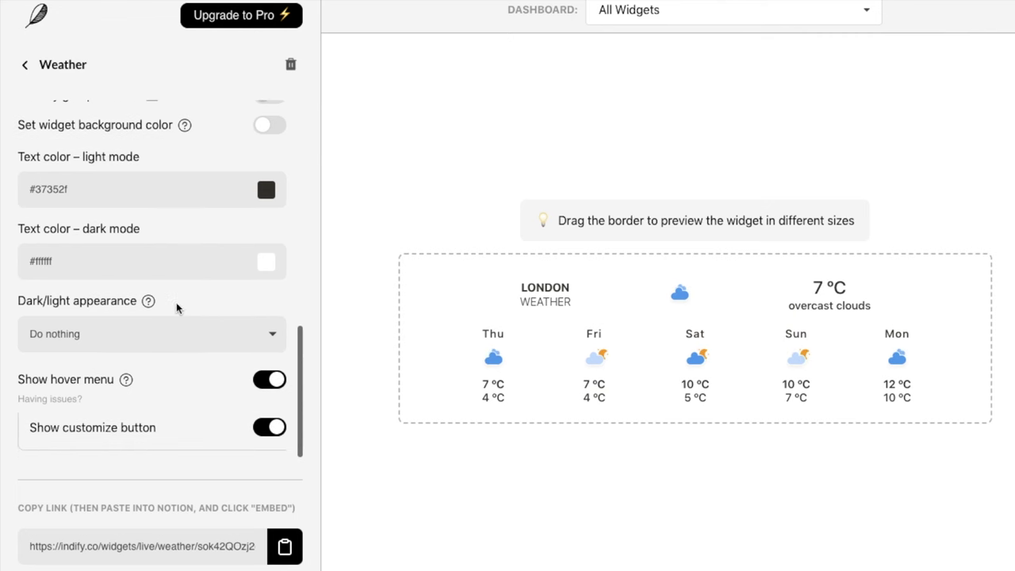
pyautogui.click(283, 551)
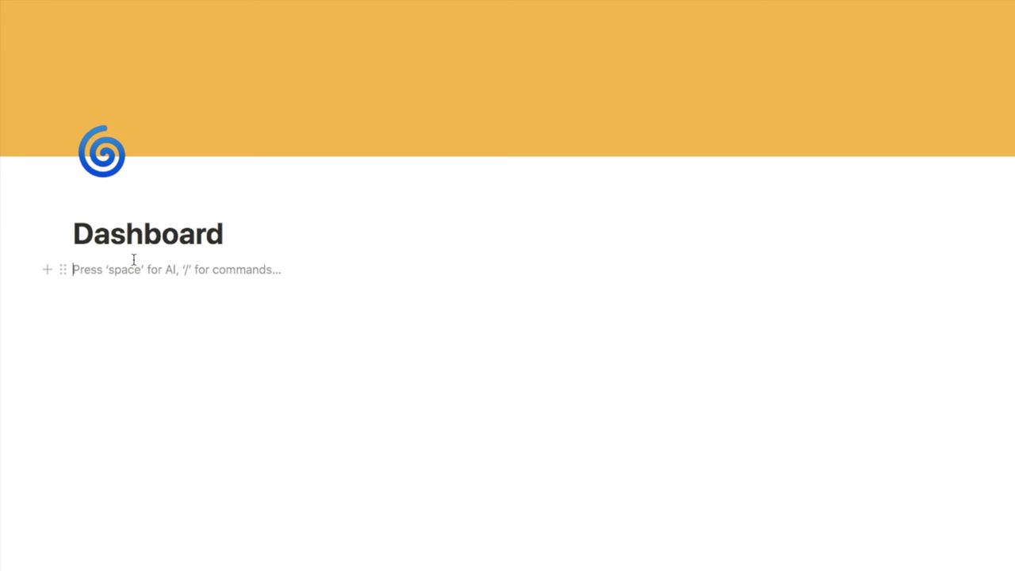
pyautogui.write('/emb')
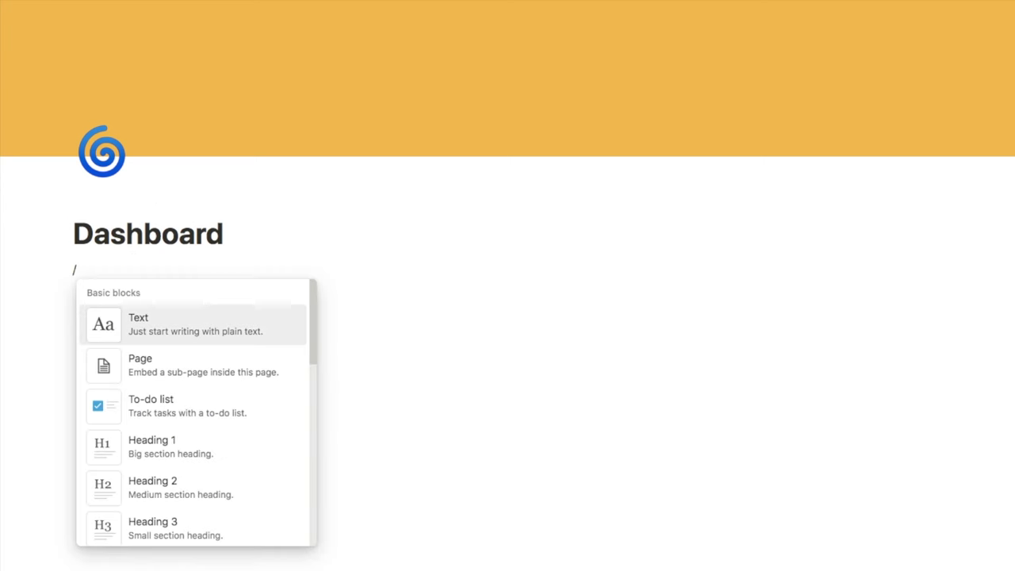
pyautogui.click(158, 322)
pyautogui.press('super+v')
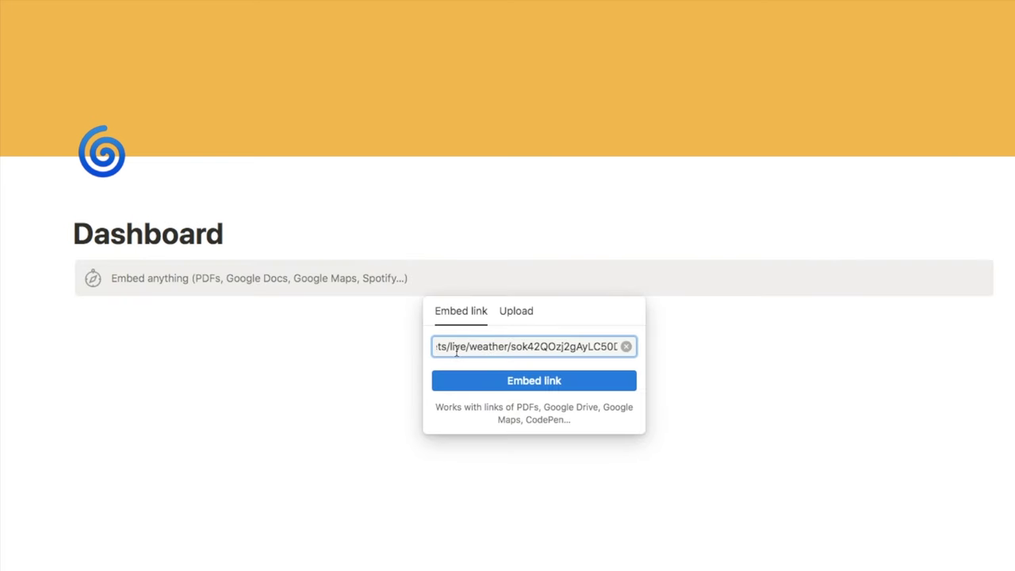
pyautogui.click(490, 382)
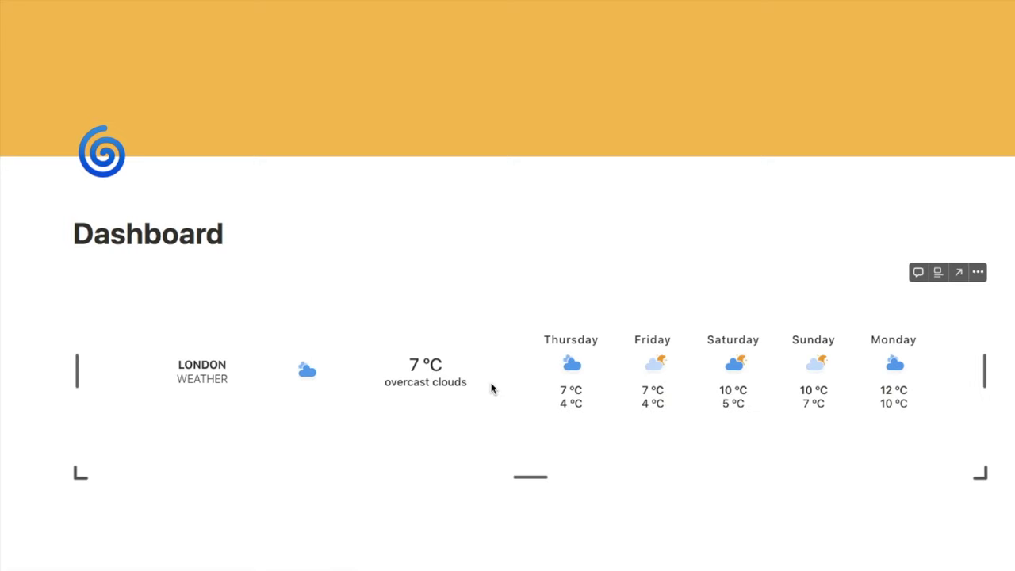
# Resize the embedded weather widget on the Dashboard by narrowing its width and extending its height.
pyautogui.scroll(-2, 598, 339)
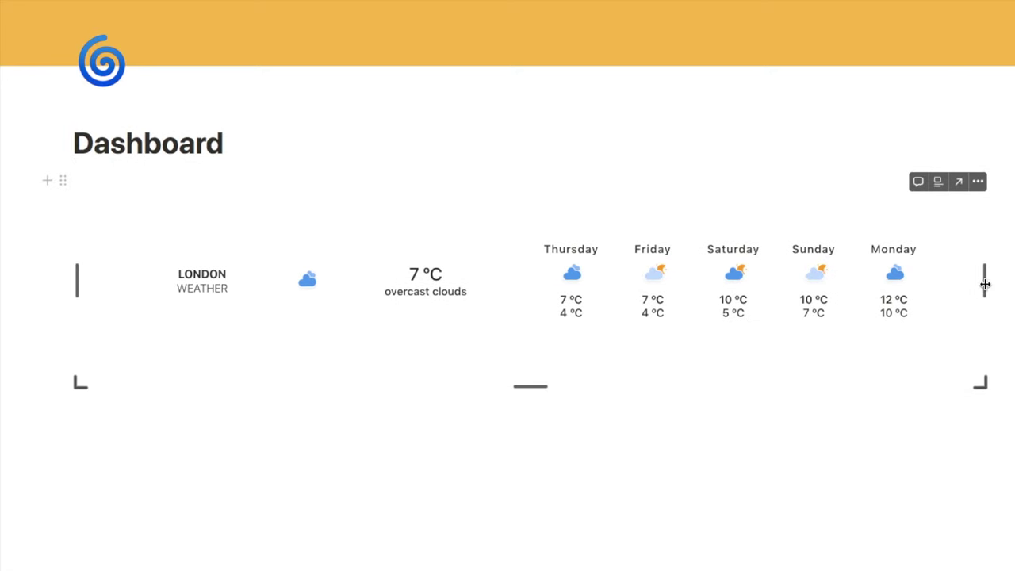
pyautogui.moveTo(983, 284); pyautogui.dragTo(591, 306)
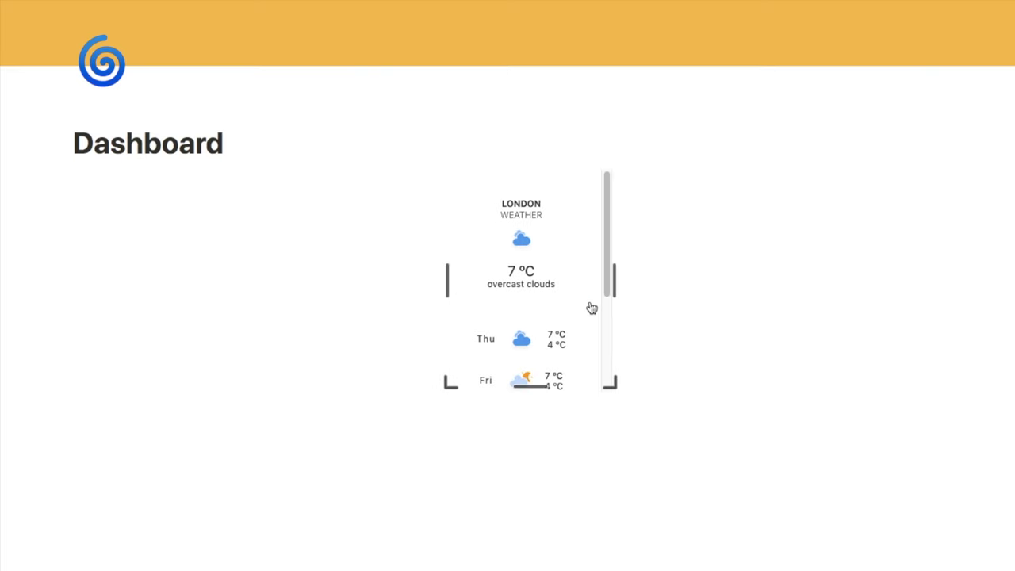
pyautogui.moveTo(534, 396); pyautogui.dragTo(525, 547)
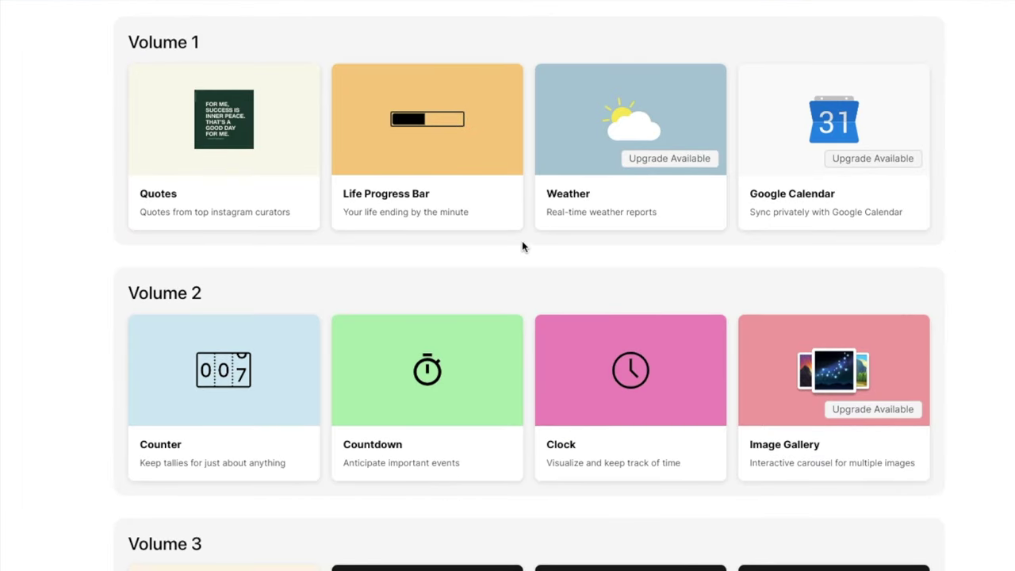
# Create a Life Progress Bar widget in Indify that shows only the Year, Month, Week and Day bars.
pyautogui.click(404, 196)
pyautogui.click(414, 296)
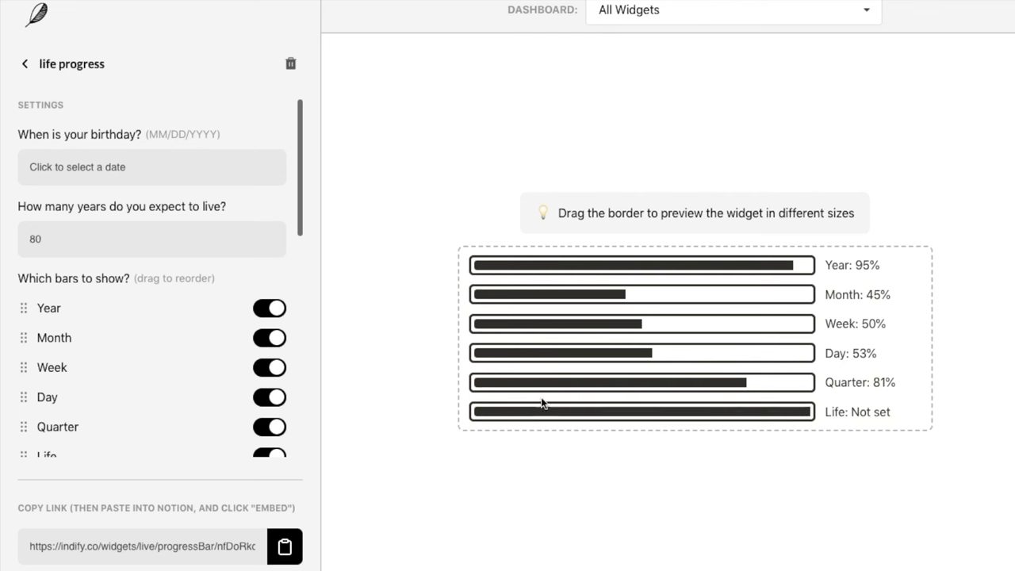
pyautogui.scroll(-3, 127, 256)
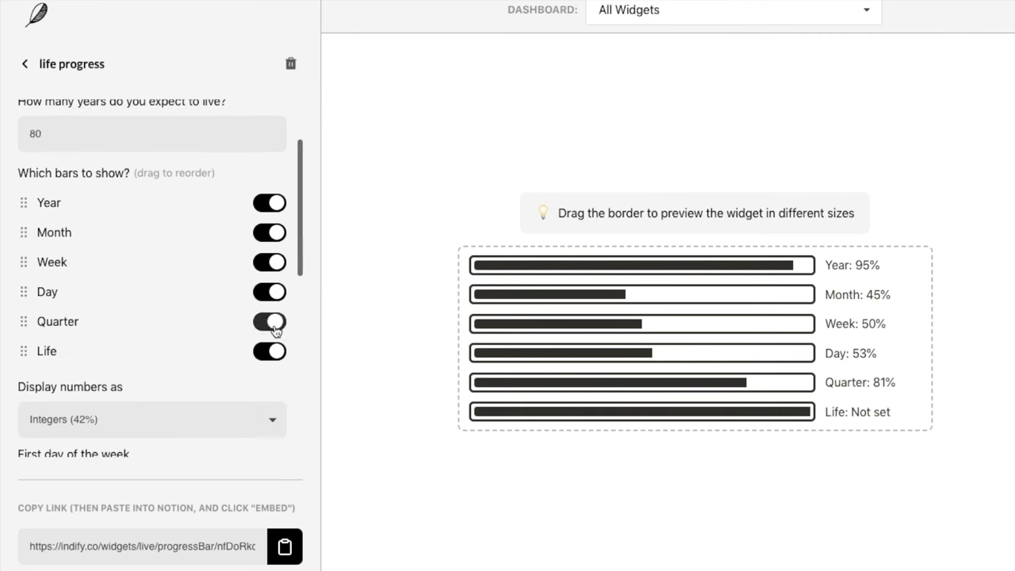
pyautogui.click(269, 354)
pyautogui.scroll(-10, 262, 172)
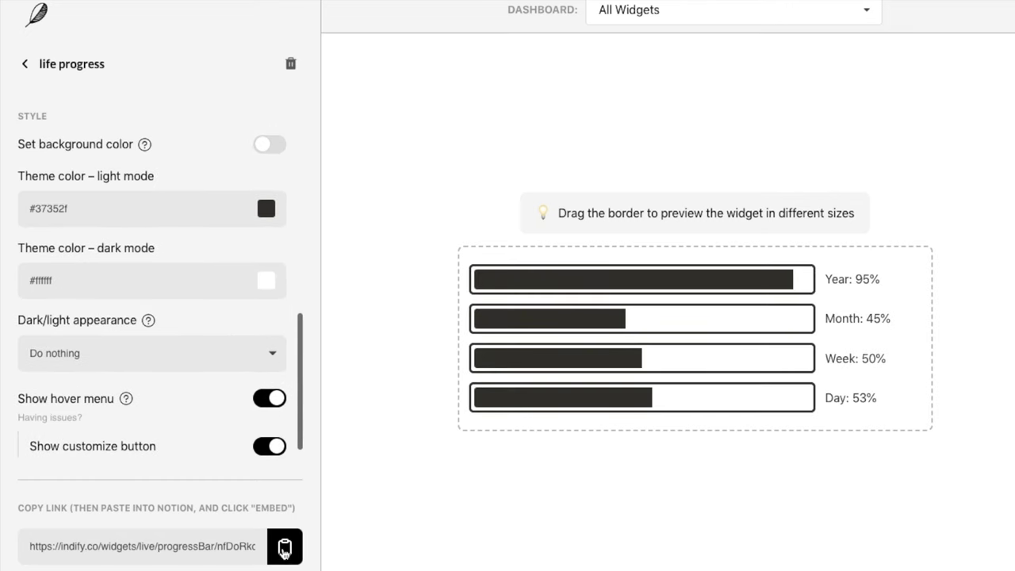
# Copy the progress bar widget's link and embed it below the weather widget on the Notion Dashboard page.
pyautogui.click(284, 547)
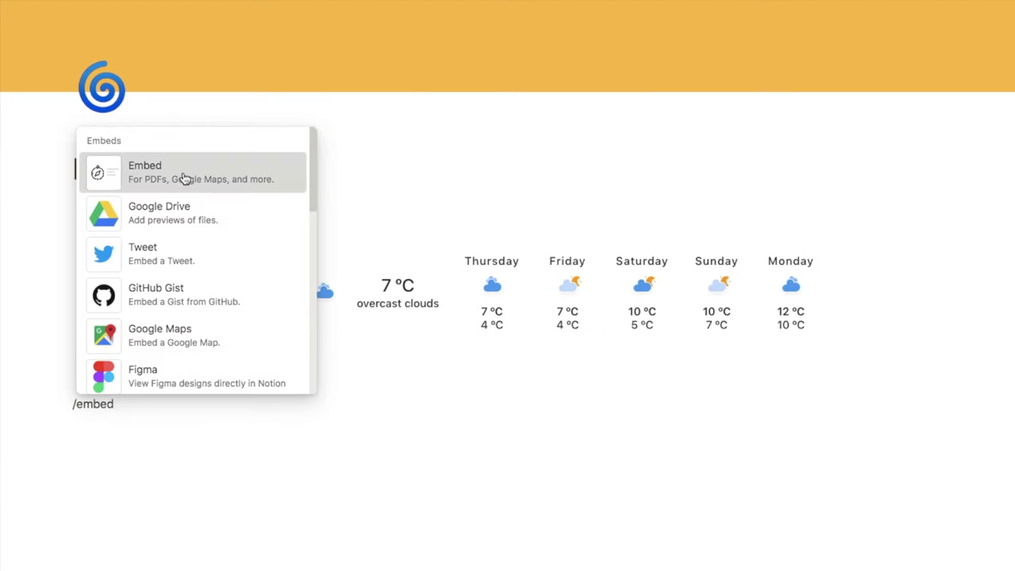
pyautogui.click(145, 177)
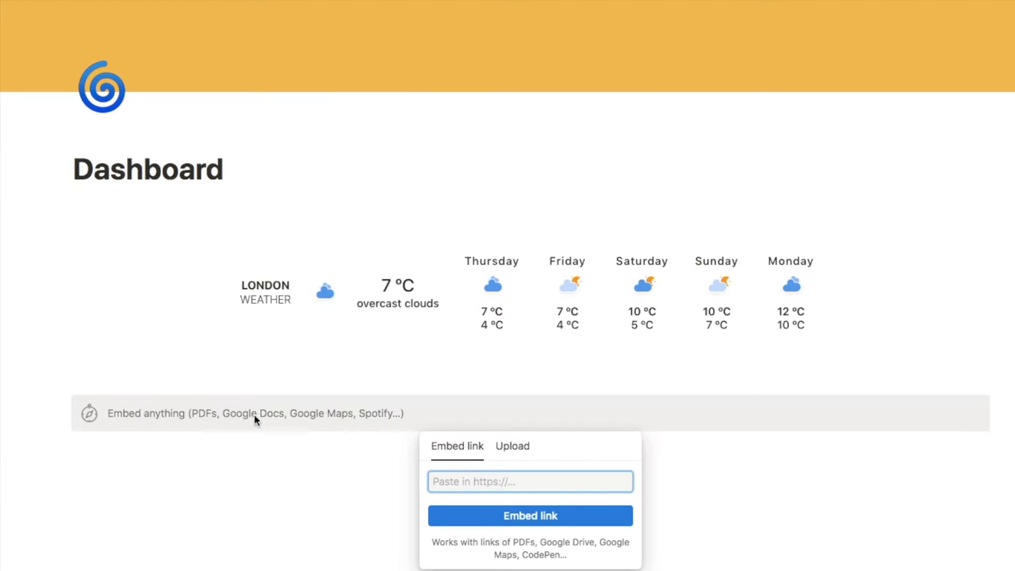
pyautogui.hotkey('ctrl', 'v')
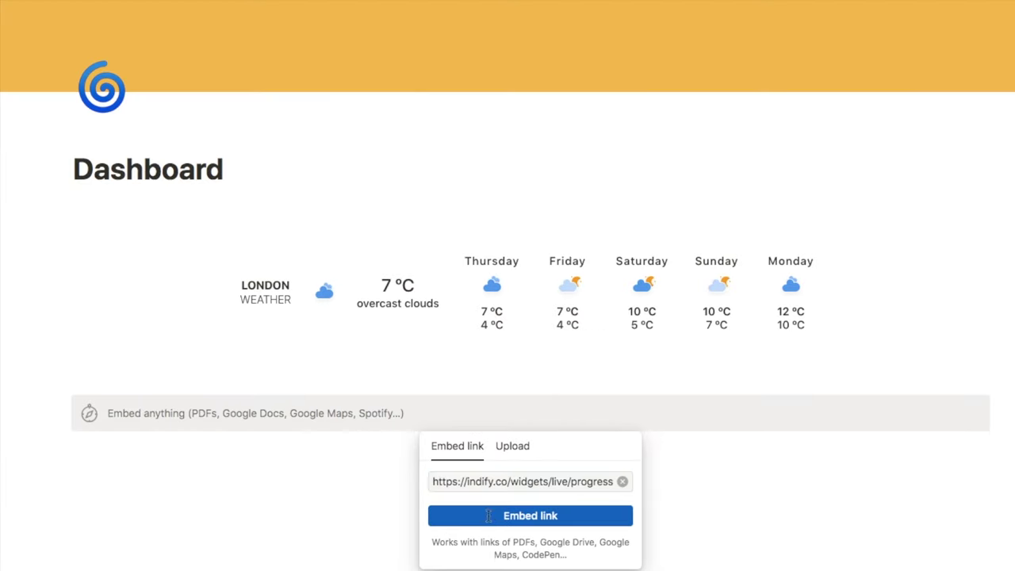
pyautogui.click(489, 520)
pyautogui.moveTo(792, 343); pyautogui.dragTo(685, 349)
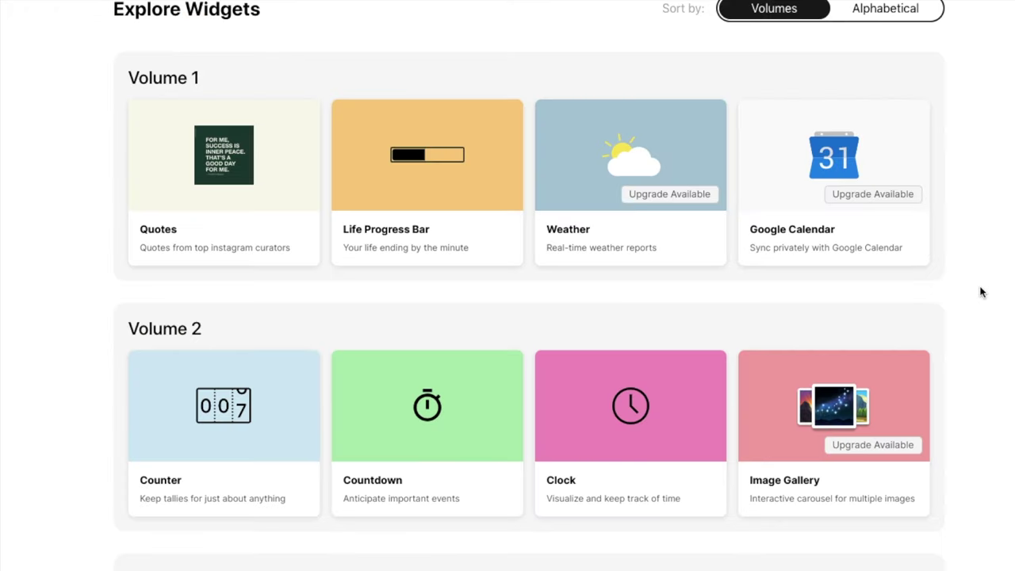
# Create a Clock widget in Indify and set its clock type to Digital Solid.
pyautogui.scroll(-1, 981, 290)
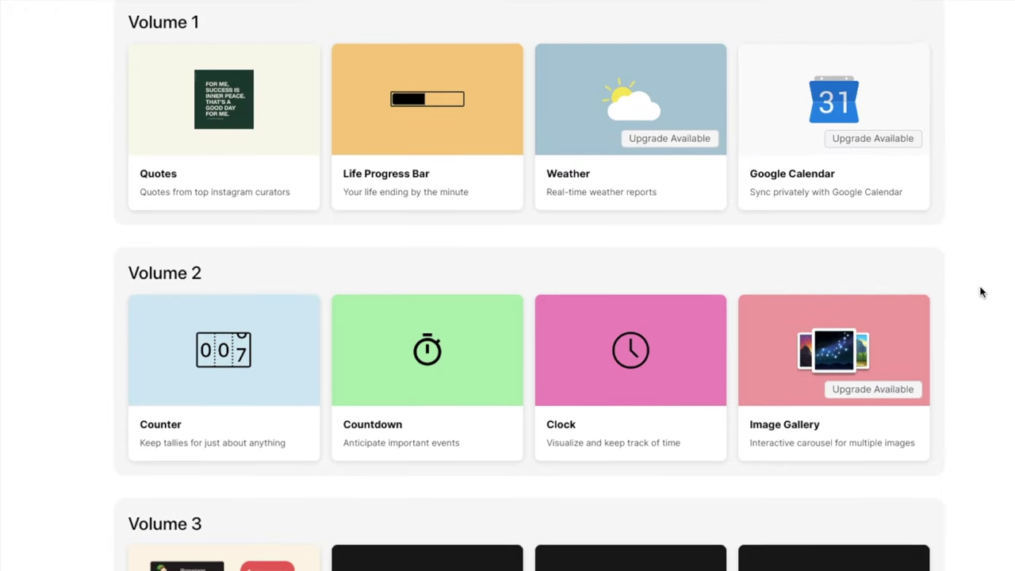
pyautogui.moveTo(576, 440)
pyautogui.click(626, 366)
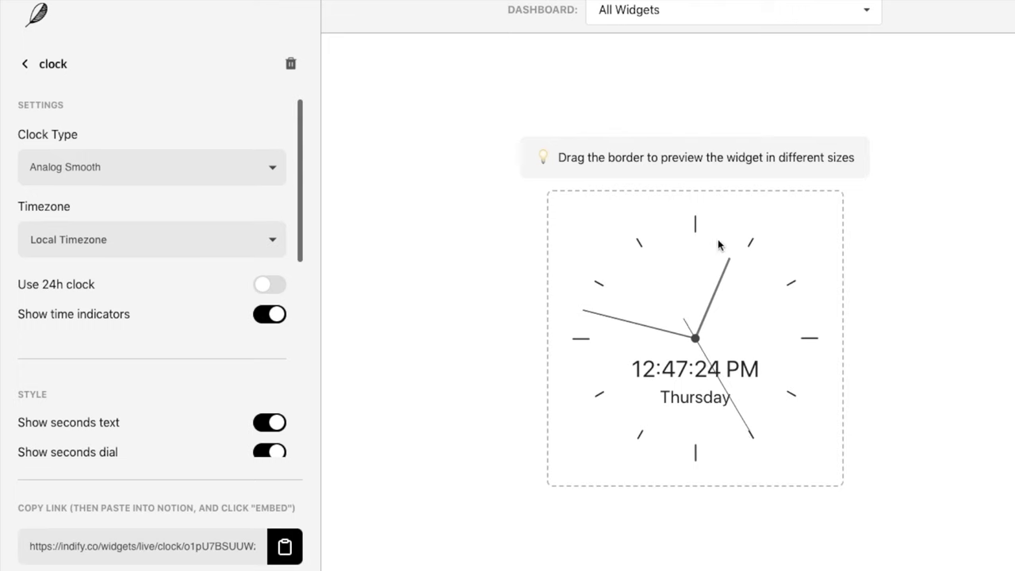
pyautogui.click(123, 179)
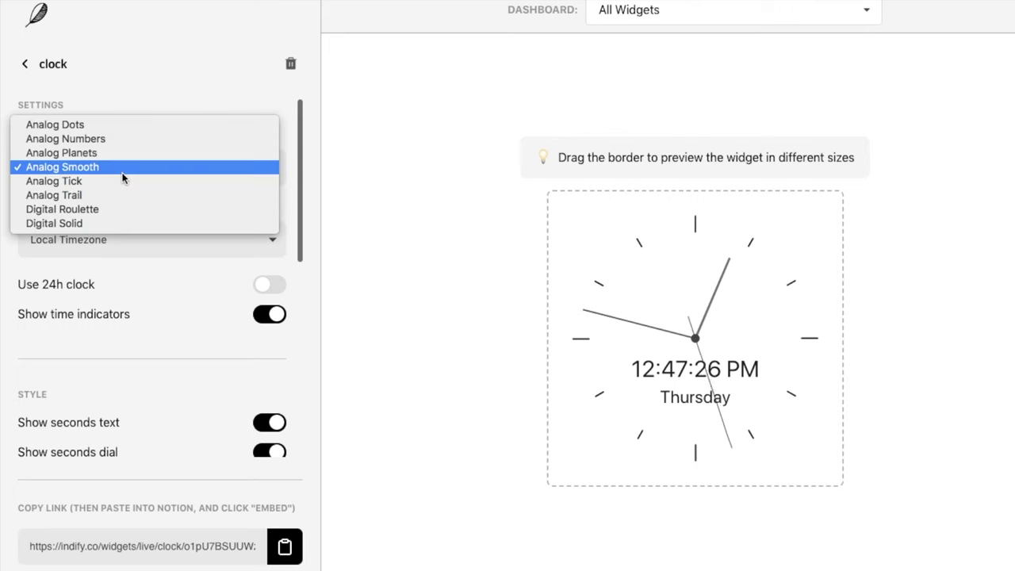
pyautogui.click(74, 223)
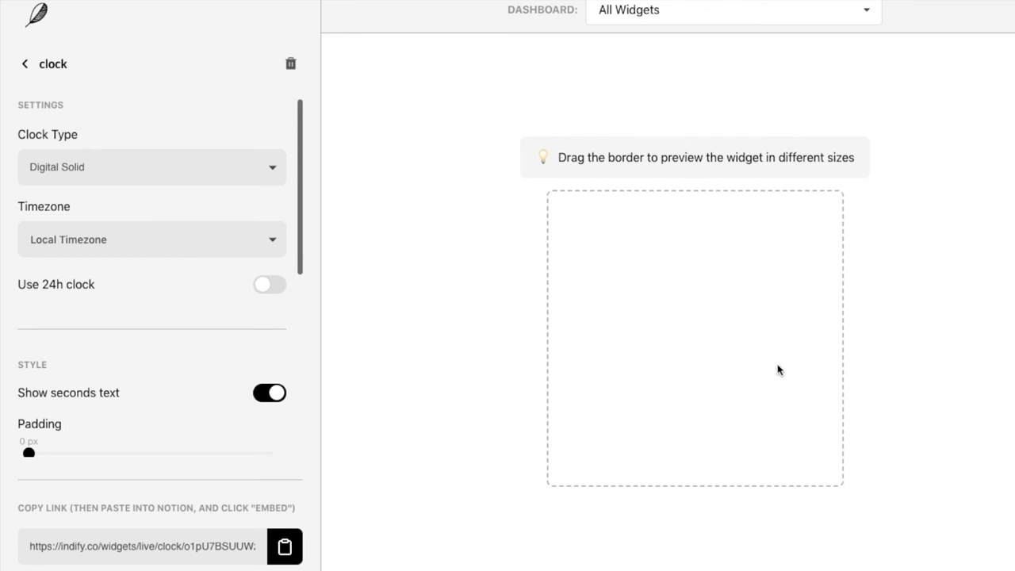
# Try the Analog Planets clock type for the widget, and return it to Digital Solid.
pyautogui.click(103, 167)
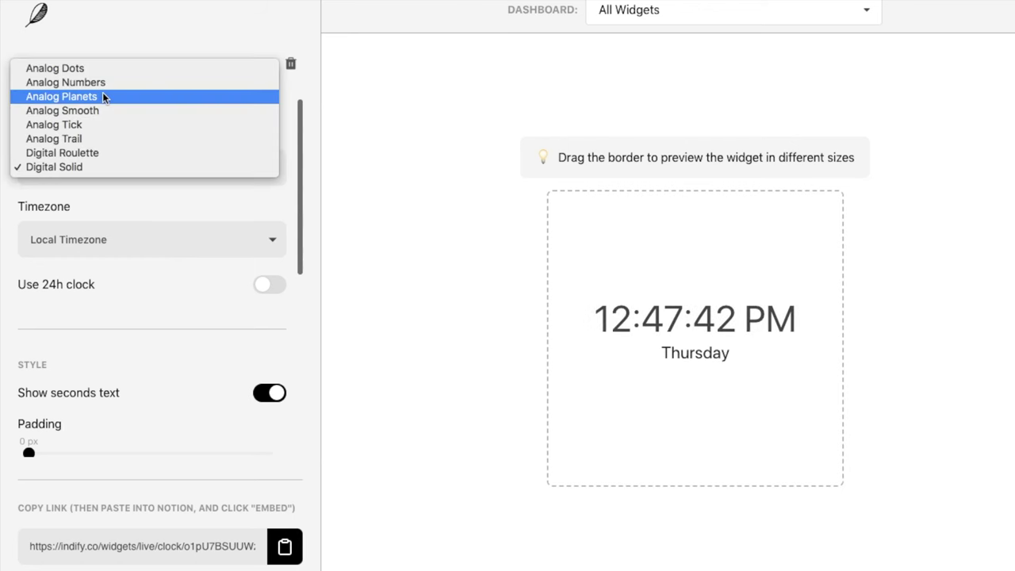
pyautogui.click(56, 96)
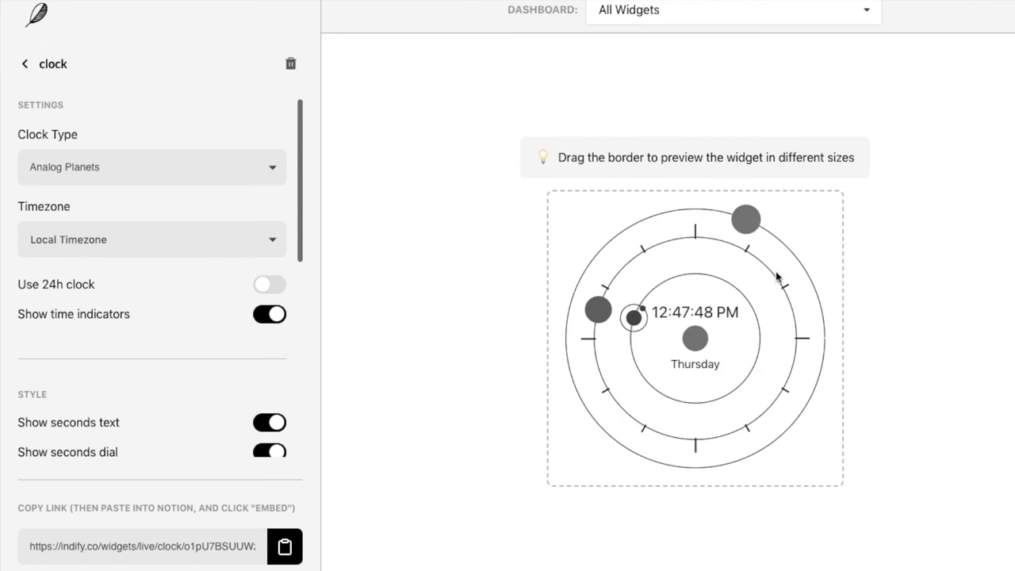
pyautogui.click(105, 166)
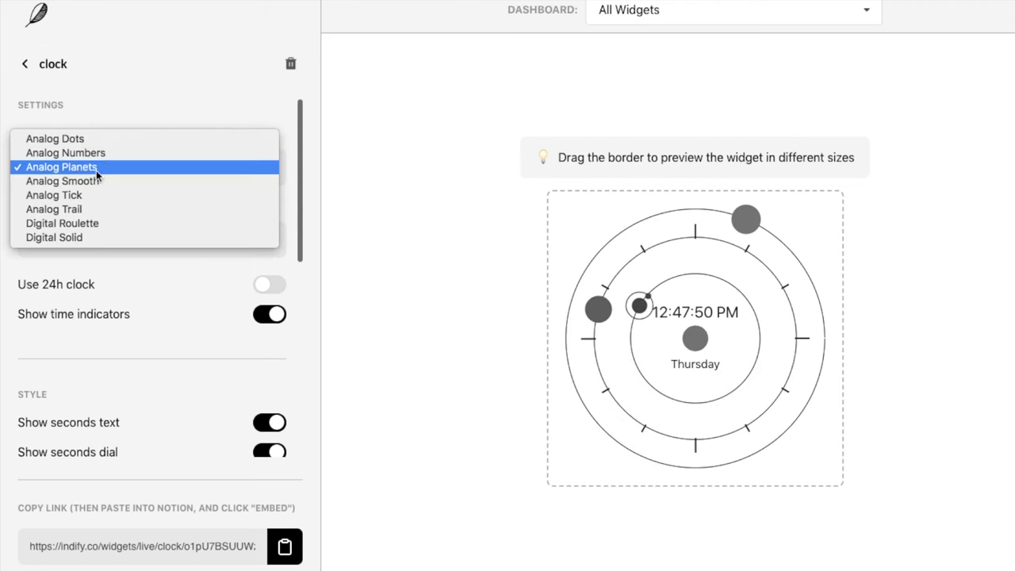
pyautogui.click(75, 264)
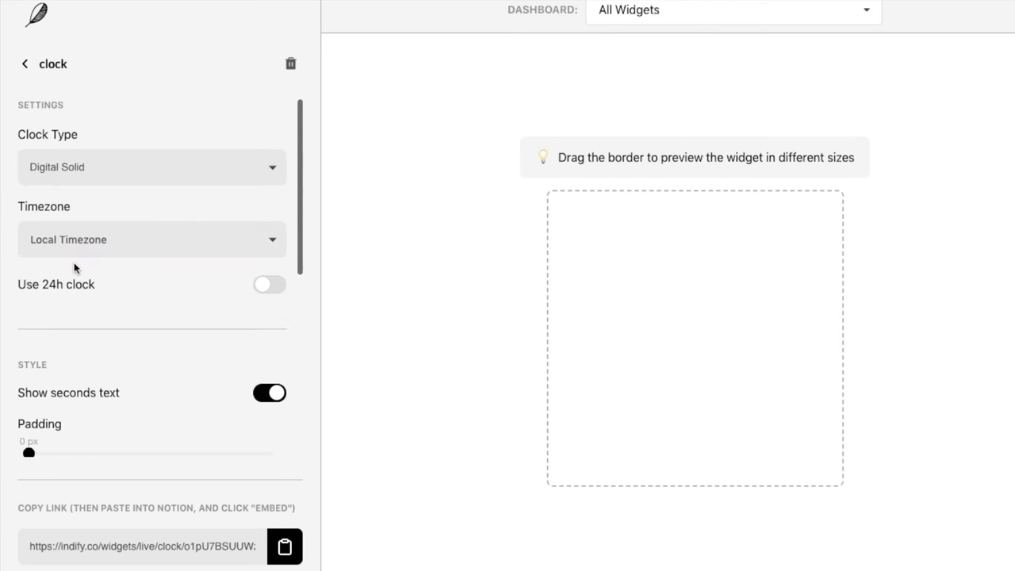
# Review the clock widget's style settings and copy its embed link.
pyautogui.scroll(-3, 165, 287)
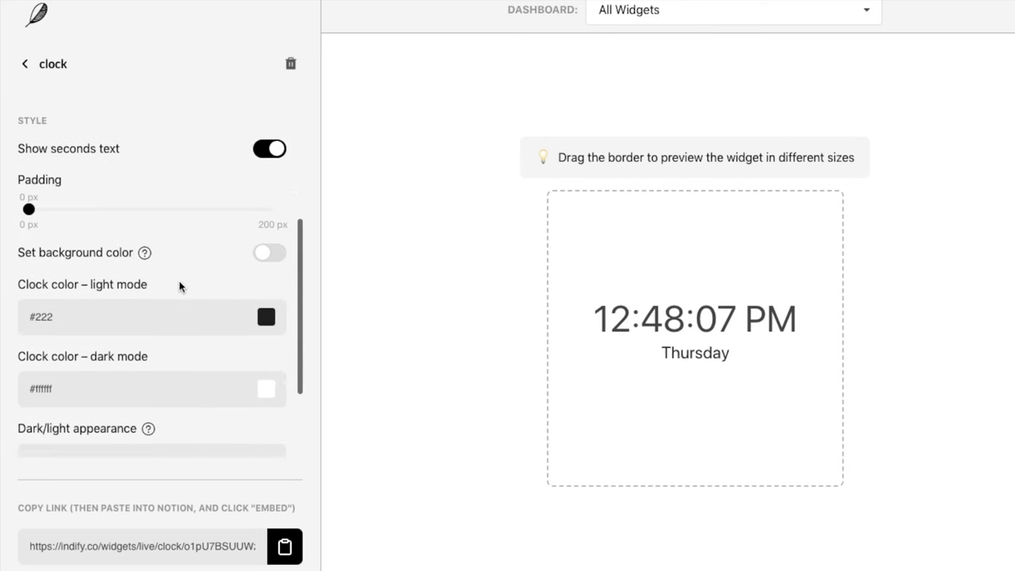
pyautogui.scroll(-1, 132, 286)
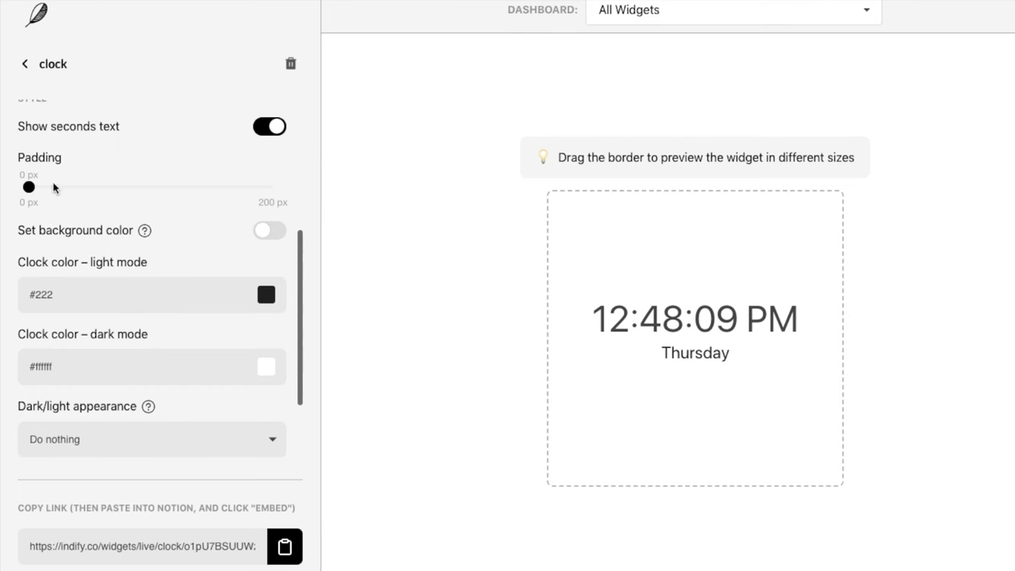
pyautogui.scroll(-3, 156, 283)
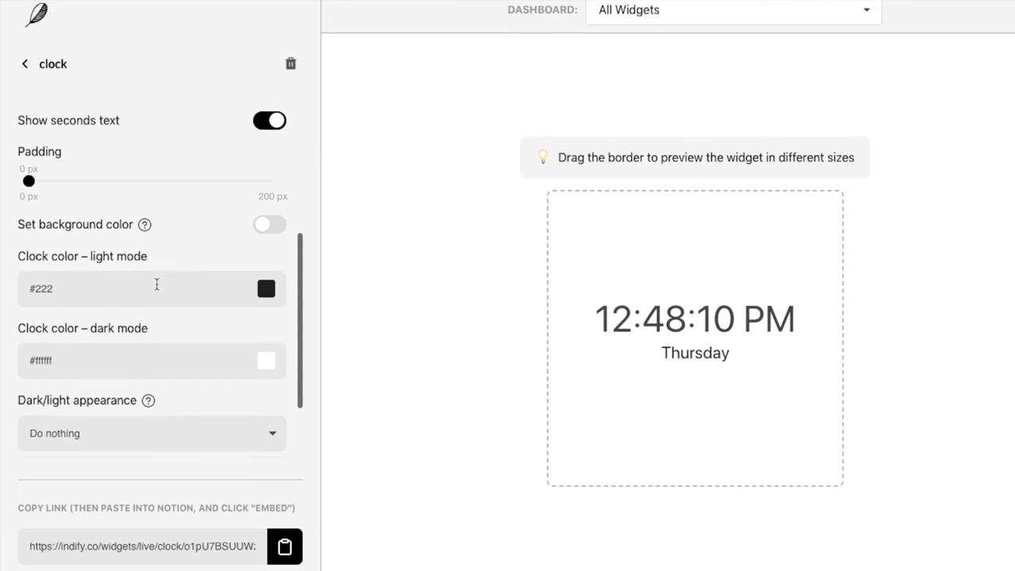
pyautogui.click(282, 547)
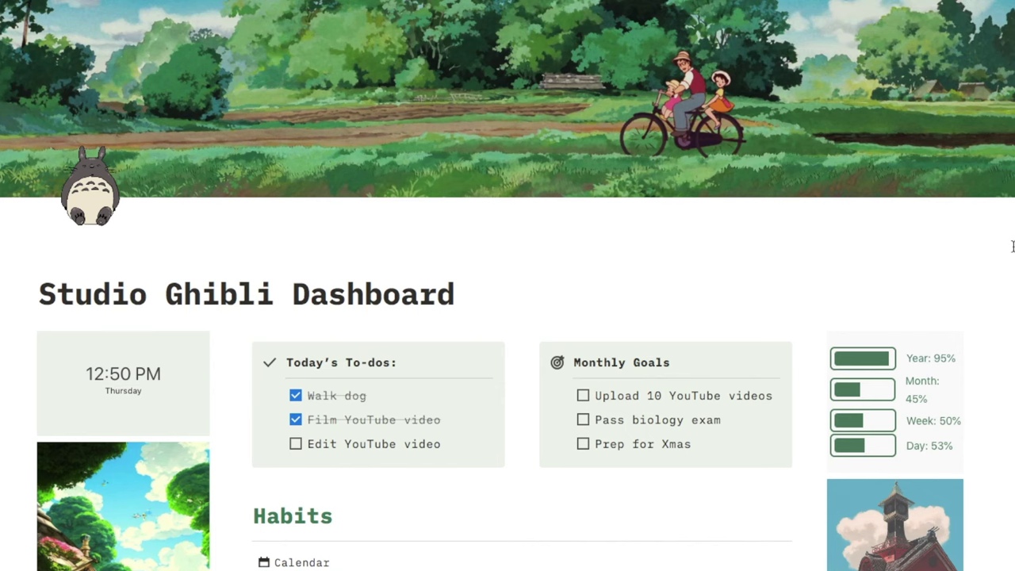
# Look through the Studio Ghibli Dashboard, Reading Tracker and Second Brain pages as examples of finished Notion layouts.
pyautogui.scroll(-2, 1012, 246)
pyautogui.scroll(-5, 1012, 246)
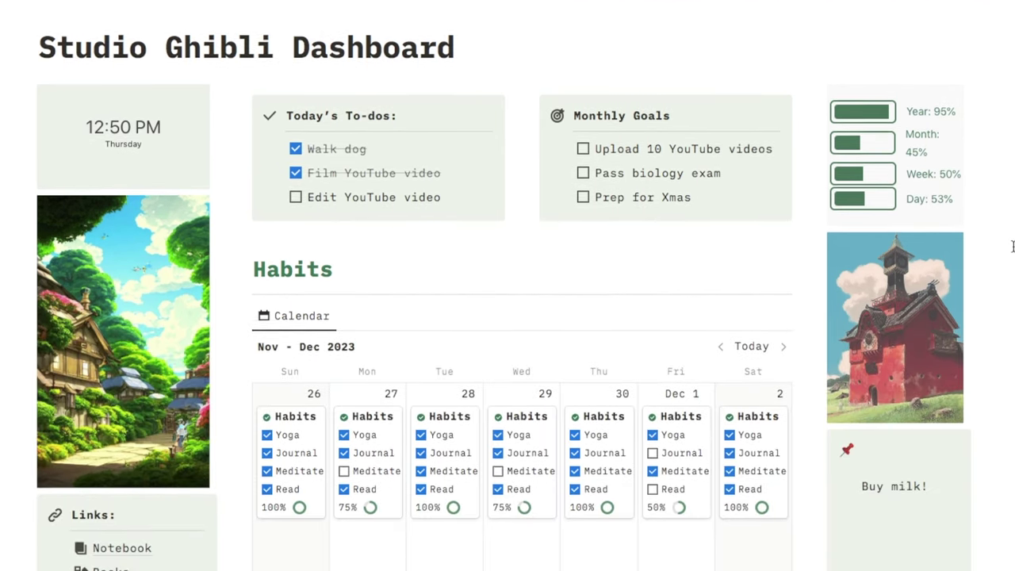
pyautogui.scroll(-6, 1012, 246)
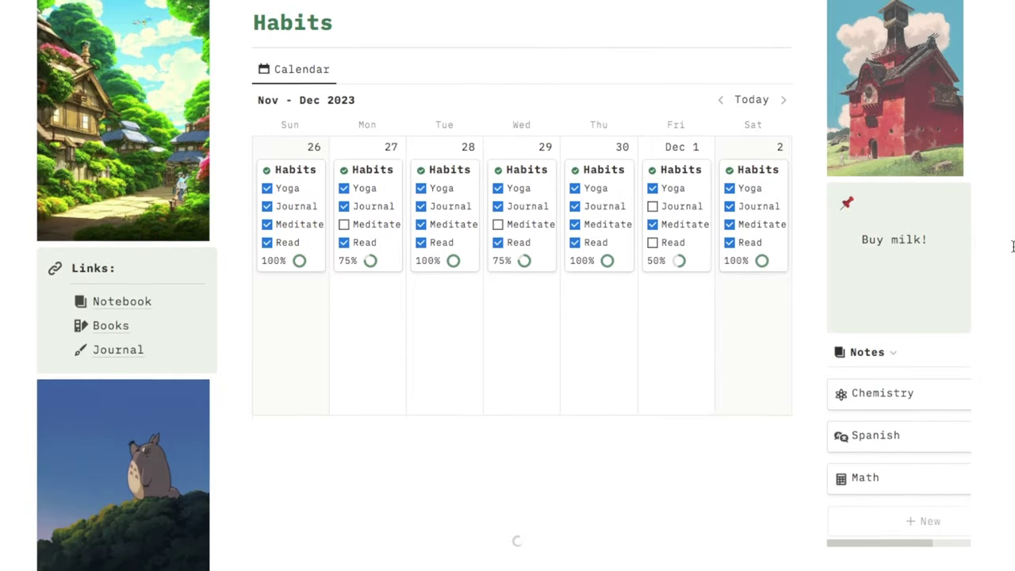
pyautogui.scroll(-1, 528, 553)
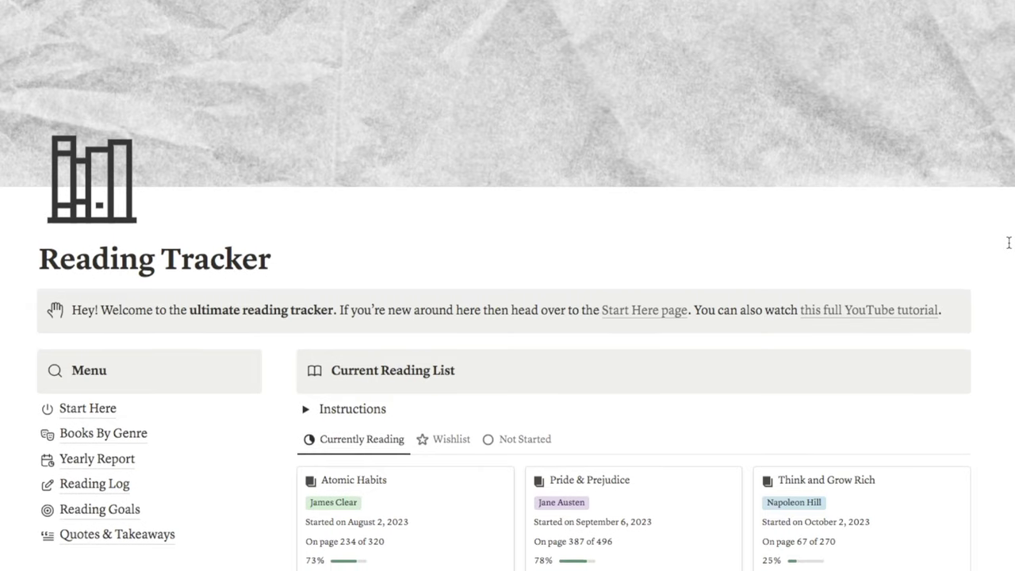
pyautogui.scroll(-3, 1009, 242)
pyautogui.scroll(-7, 1009, 242)
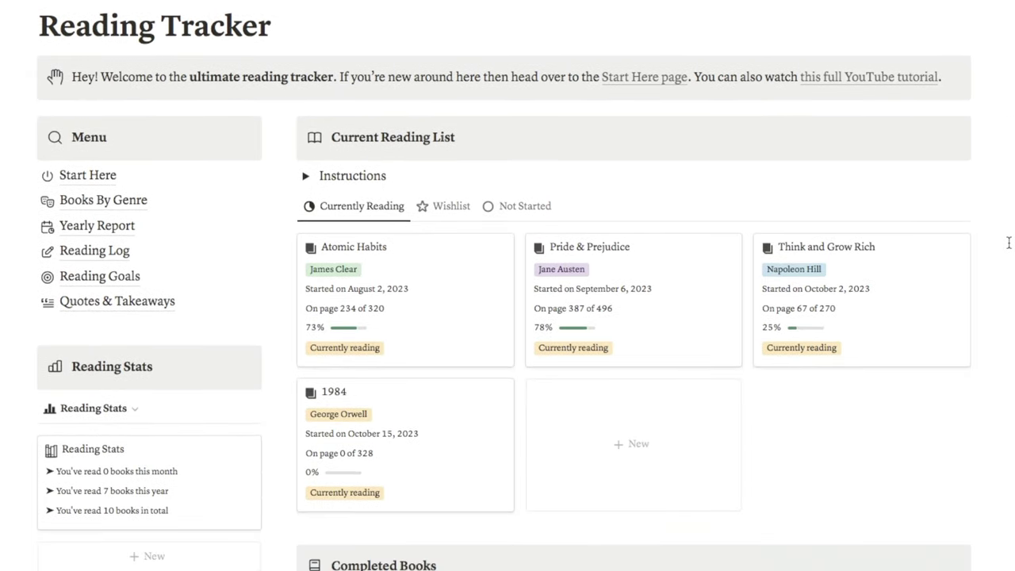
pyautogui.scroll(-7, 1008, 243)
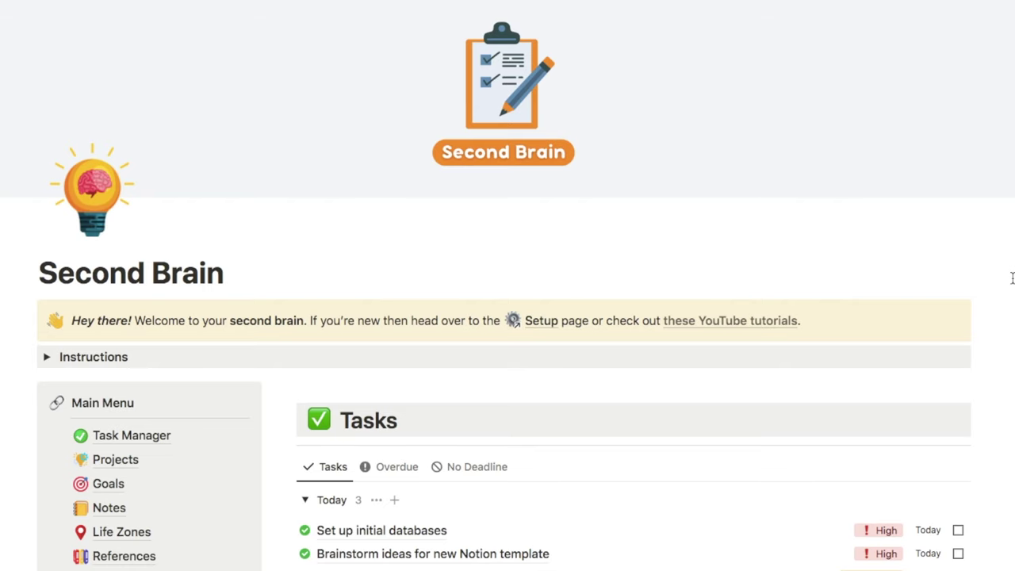
pyautogui.scroll(-6, 1012, 277)
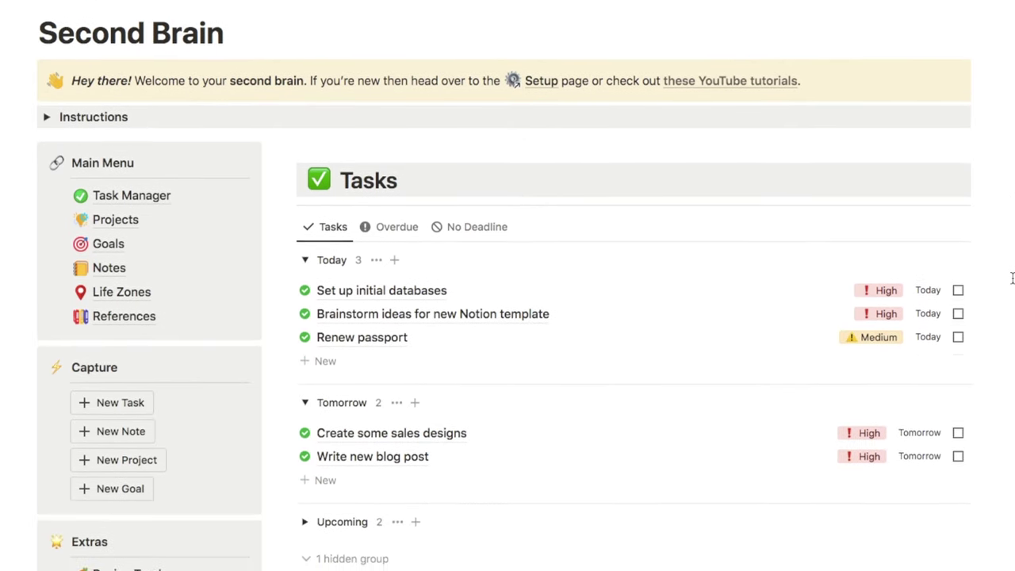
pyautogui.scroll(-10, 1012, 278)
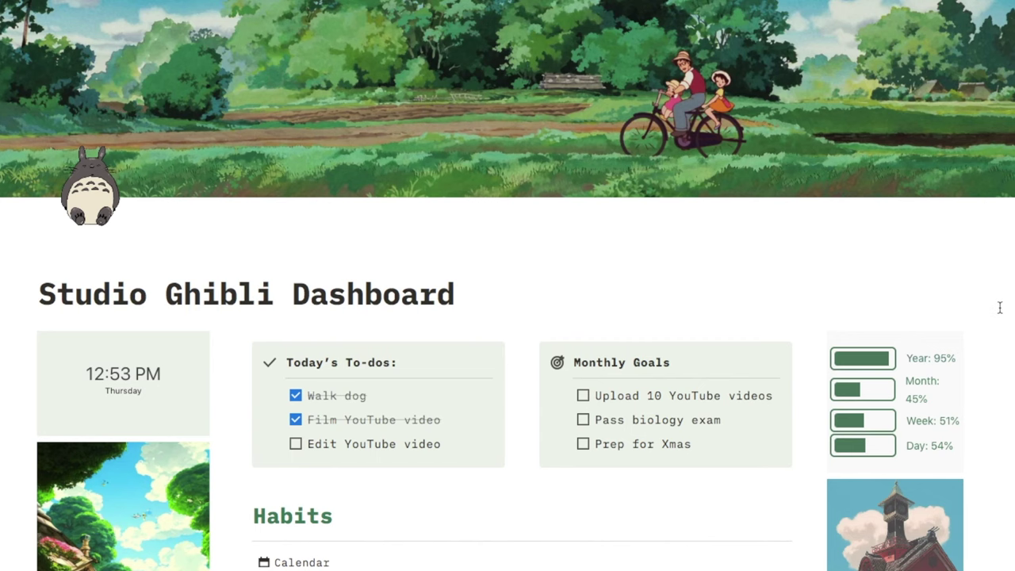
# Examine how images and widgets are arranged around the habits calendar on the Studio Ghibli Dashboard page.
pyautogui.scroll(-1, 999, 308)
pyautogui.scroll(-5, 999, 307)
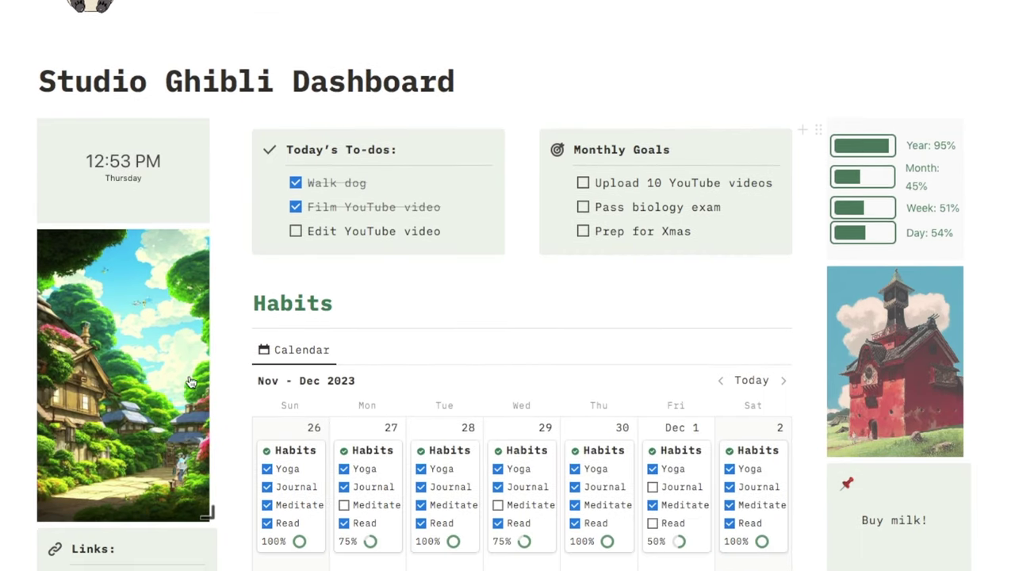
pyautogui.scroll(-8, 777, 310)
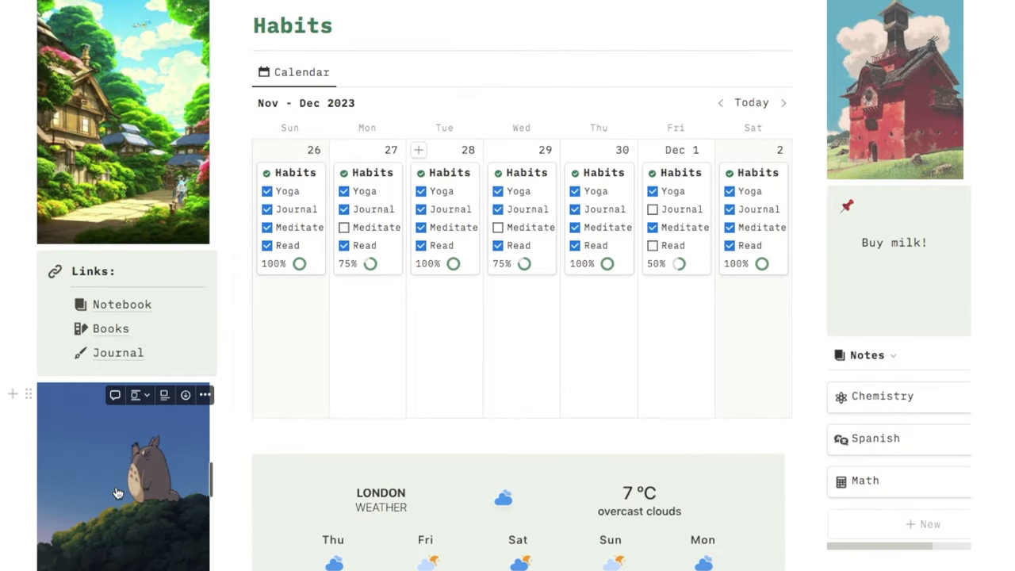
pyautogui.scroll(-1, 117, 493)
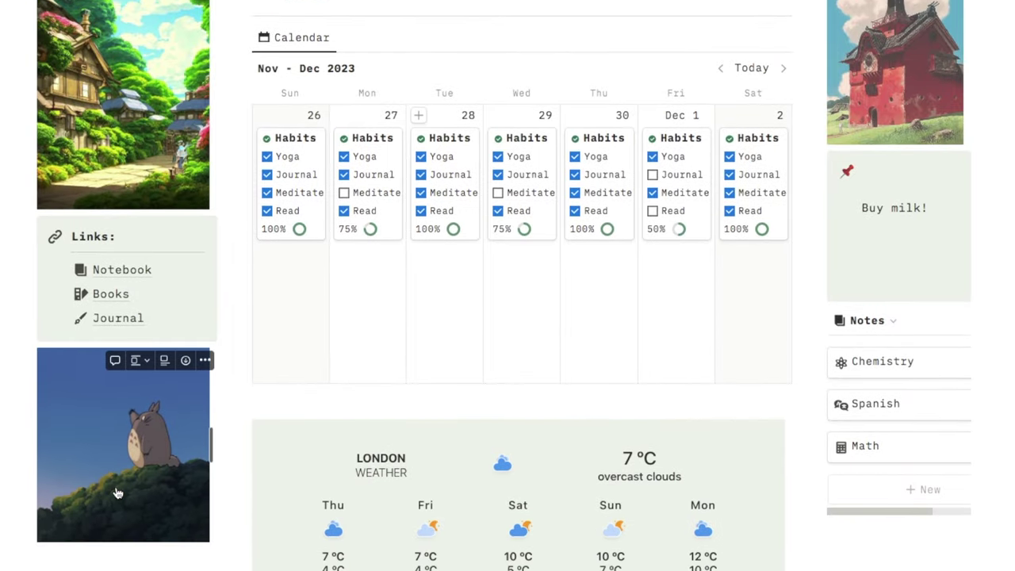
pyautogui.scroll(-1, 116, 493)
pyautogui.scroll(1, 534, 452)
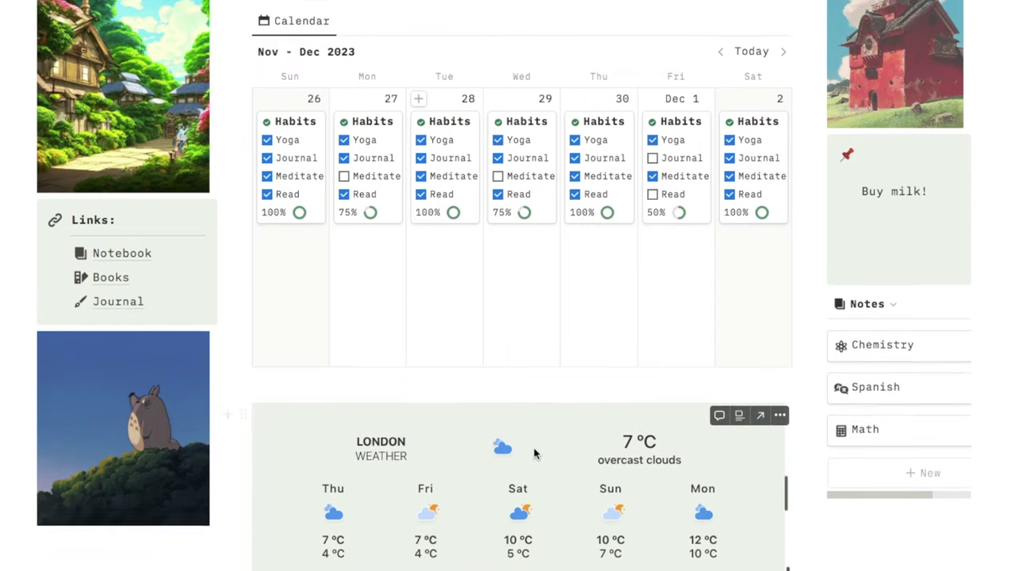
pyautogui.scroll(5, 534, 453)
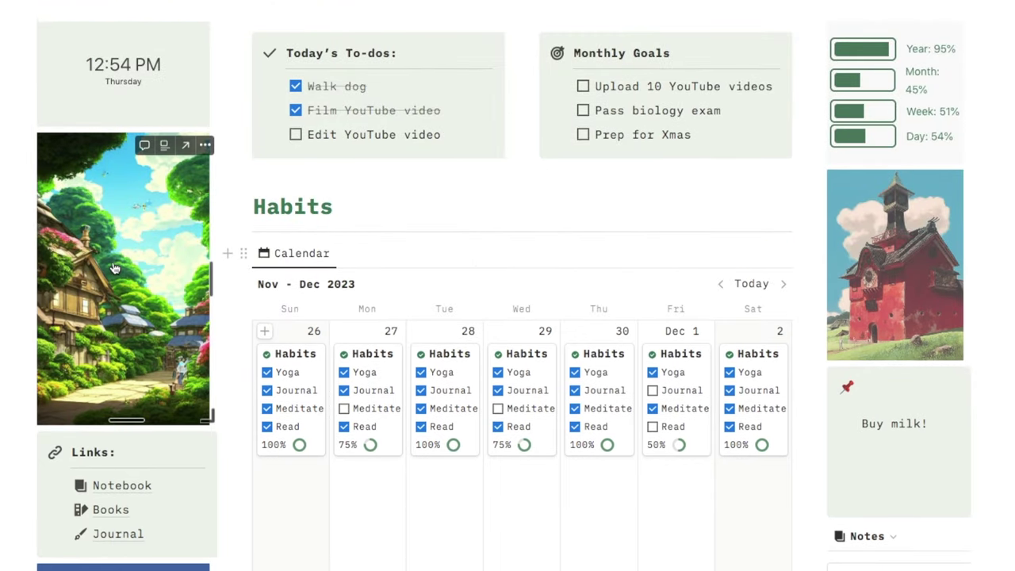
pyautogui.scroll(-8, 115, 269)
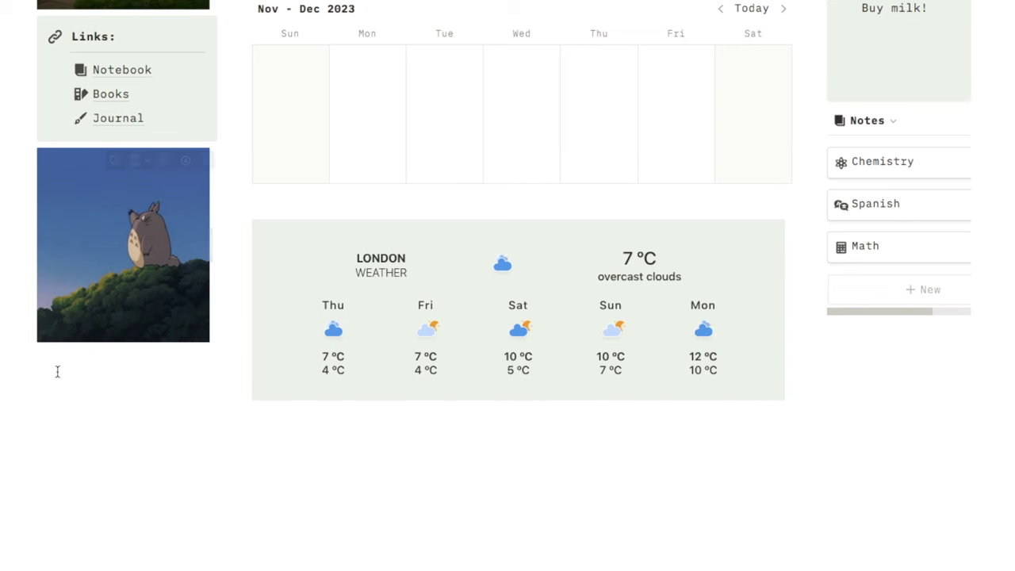
# Insert an embed block below the Totoro image on the Studio Ghibli Dashboard, check its upload option, and return to embedding by link.
pyautogui.scroll(4, 57, 373)
pyautogui.scroll(-4, 55, 463)
pyautogui.click(63, 414)
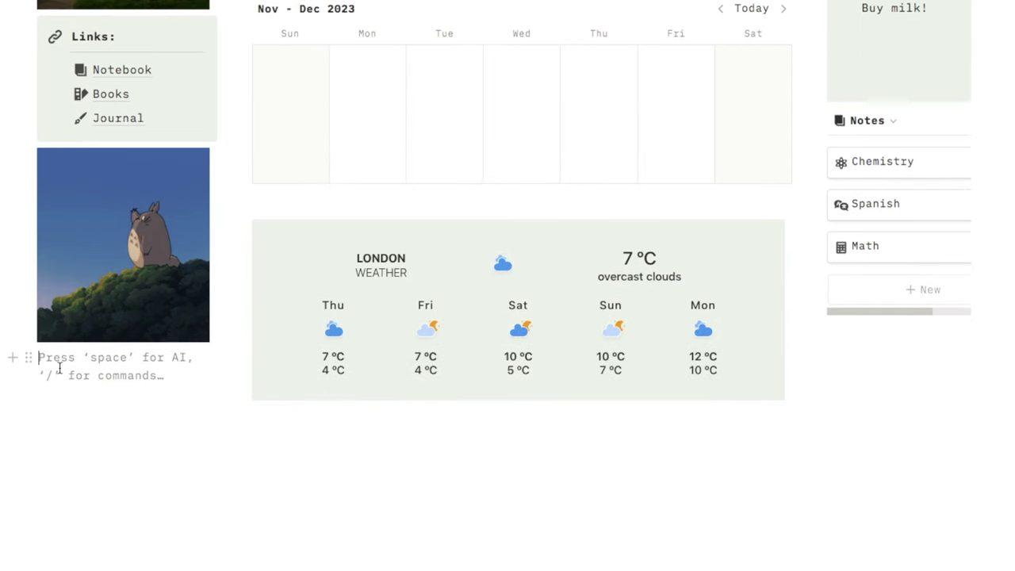
pyautogui.write('/em')
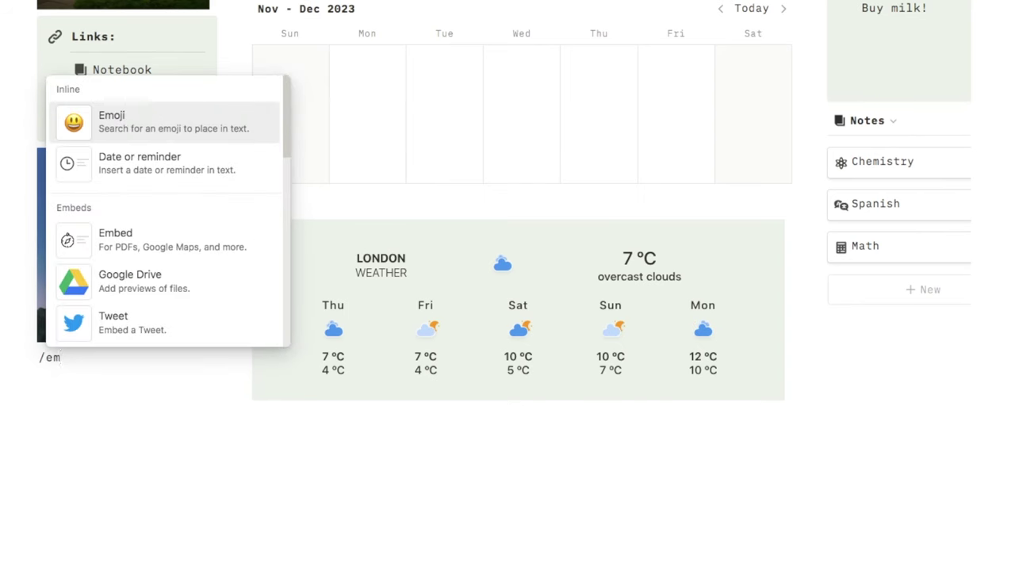
pyautogui.write('bed')
pyautogui.click(138, 127)
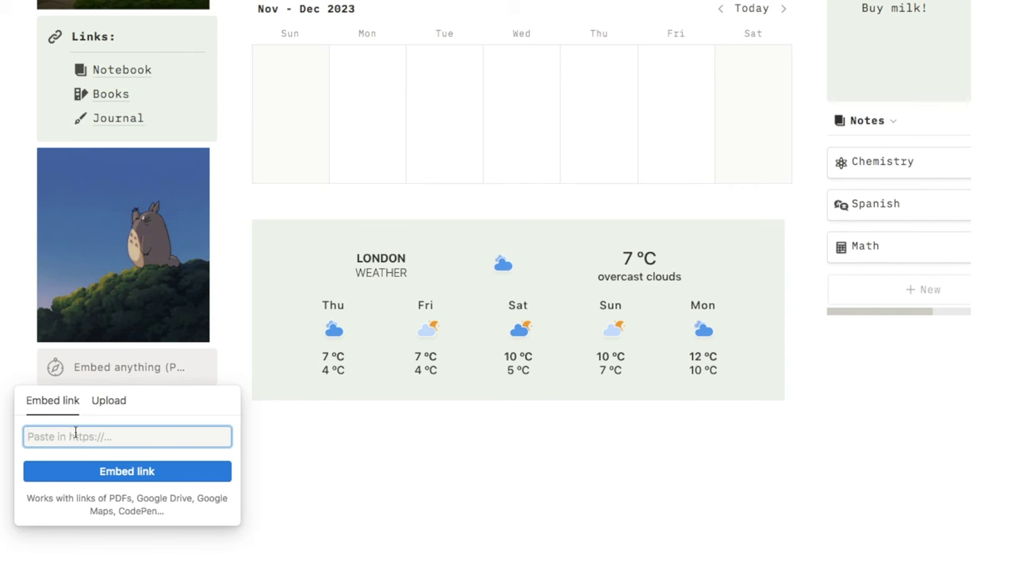
pyautogui.click(106, 404)
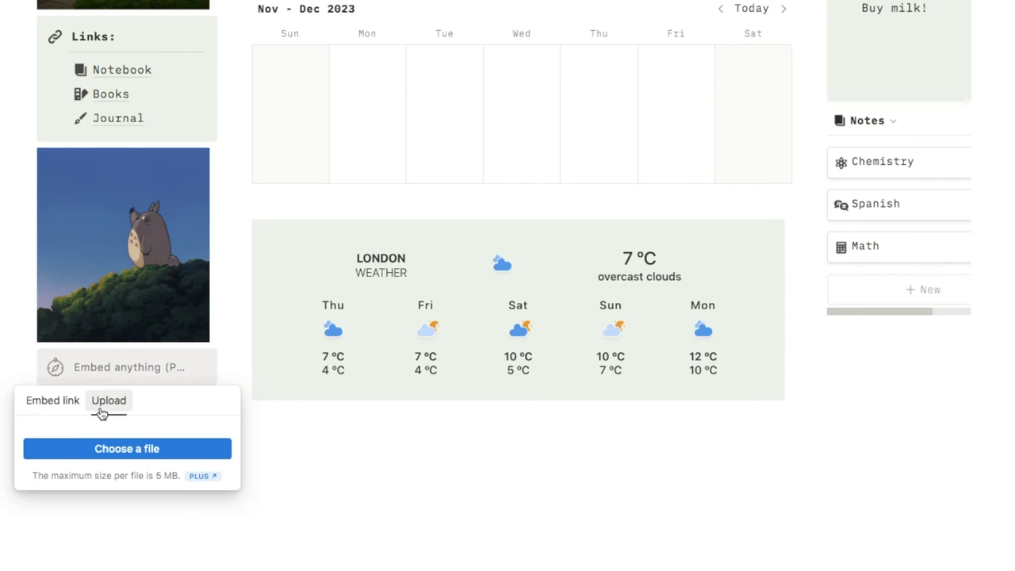
pyautogui.click(51, 402)
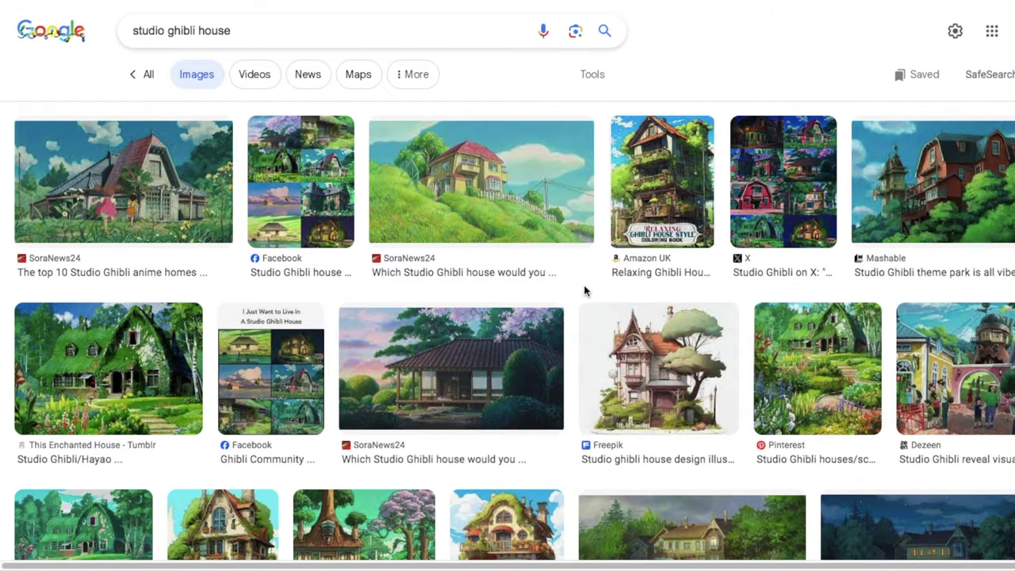
# Copy the image address of Pinterest's green-roofed cottage from the Google Images results for "studio ghibli house" and embed it below the Totoro image.
pyautogui.scroll(-2, 584, 290)
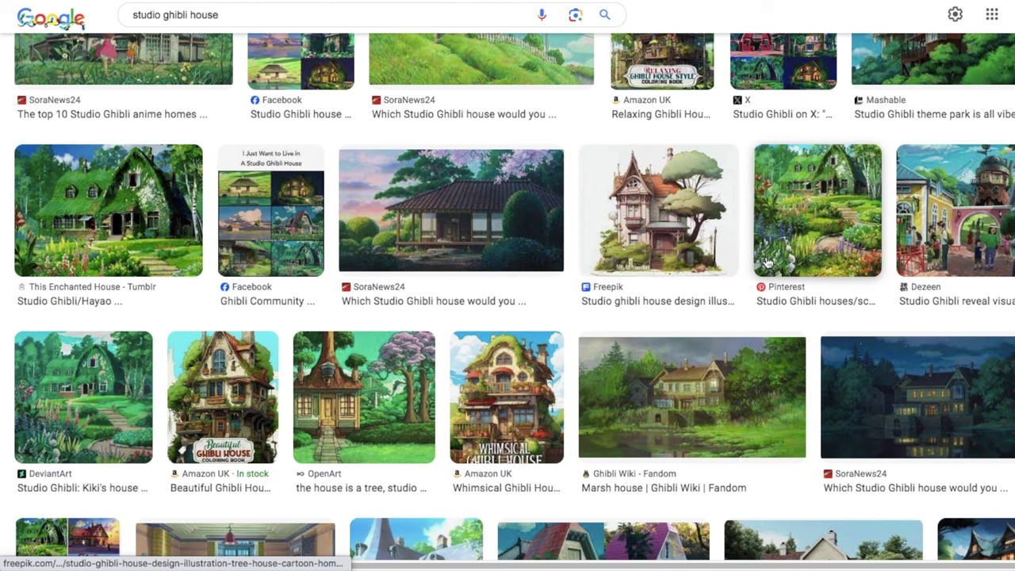
pyautogui.click(803, 229)
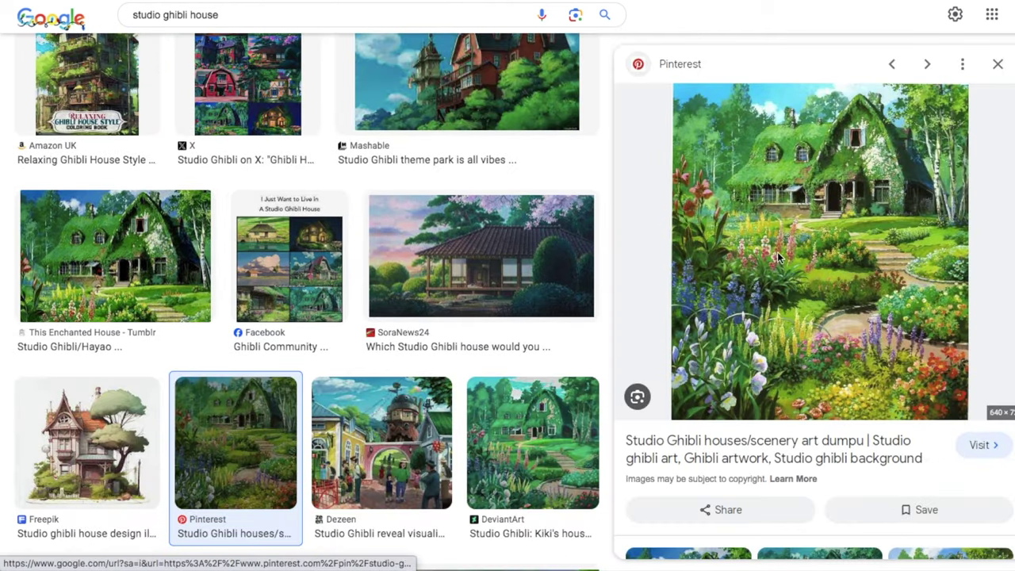
pyautogui.rightClick(779, 252)
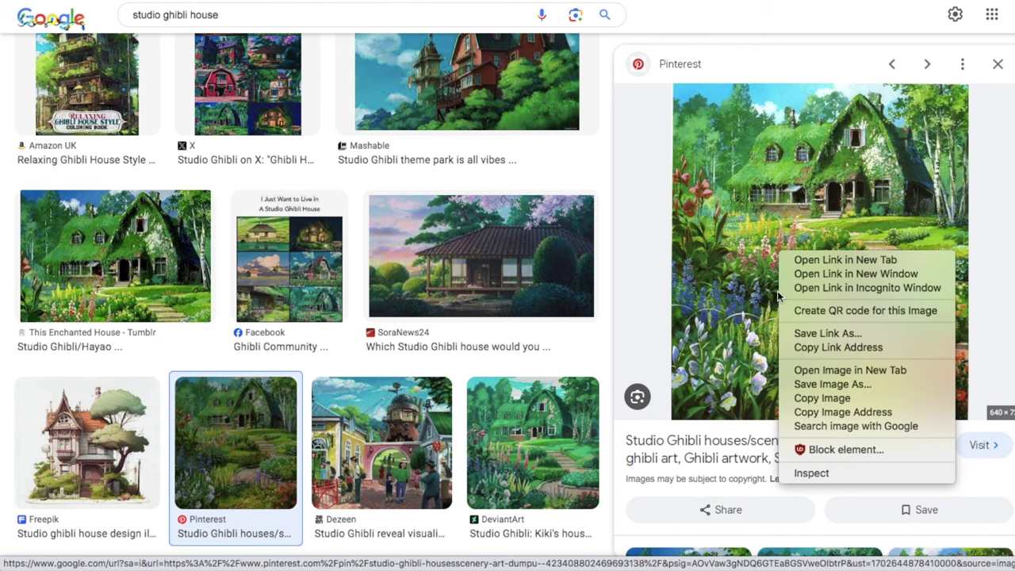
pyautogui.click(880, 418)
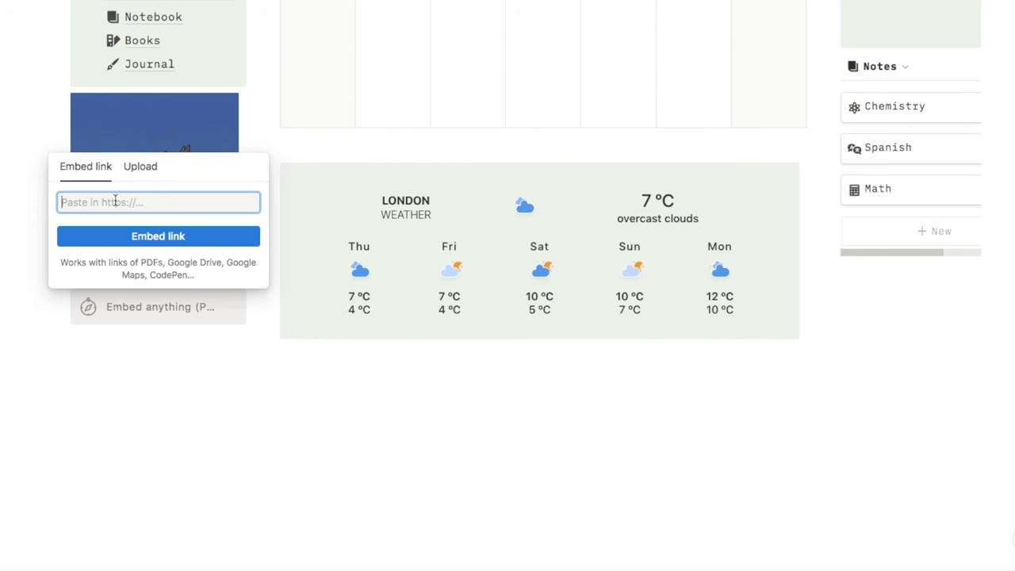
pyautogui.hotkey('ctrl', 'v')
pyautogui.click(158, 234)
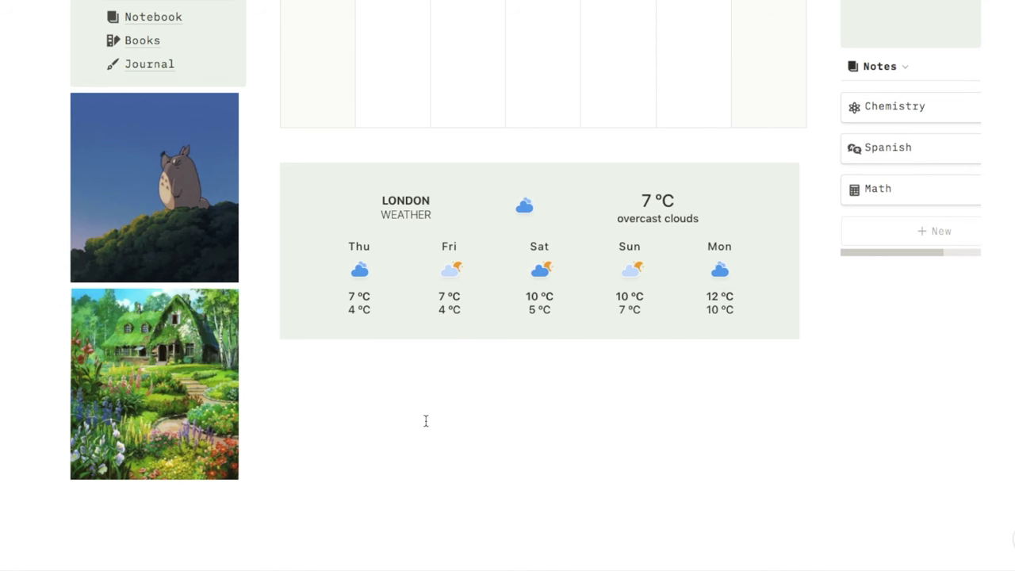
# Review the Studio Ghibli Dashboard's overall layout, including the clock, to-dos, monthly goals, habits calendar, progress bars, images and weather widget.
pyautogui.scroll(10, 378, 442)
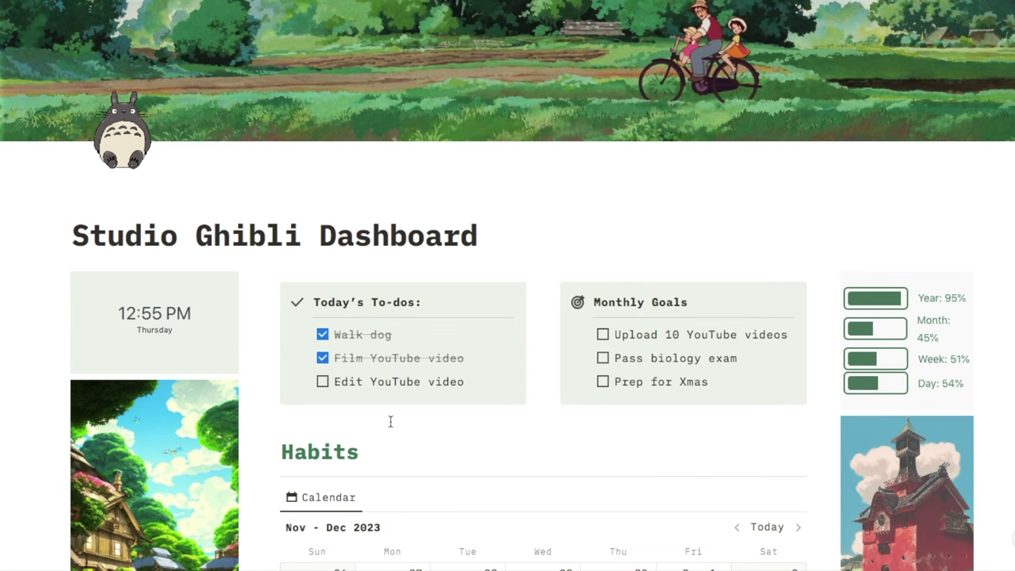
pyautogui.scroll(-3, 476, 322)
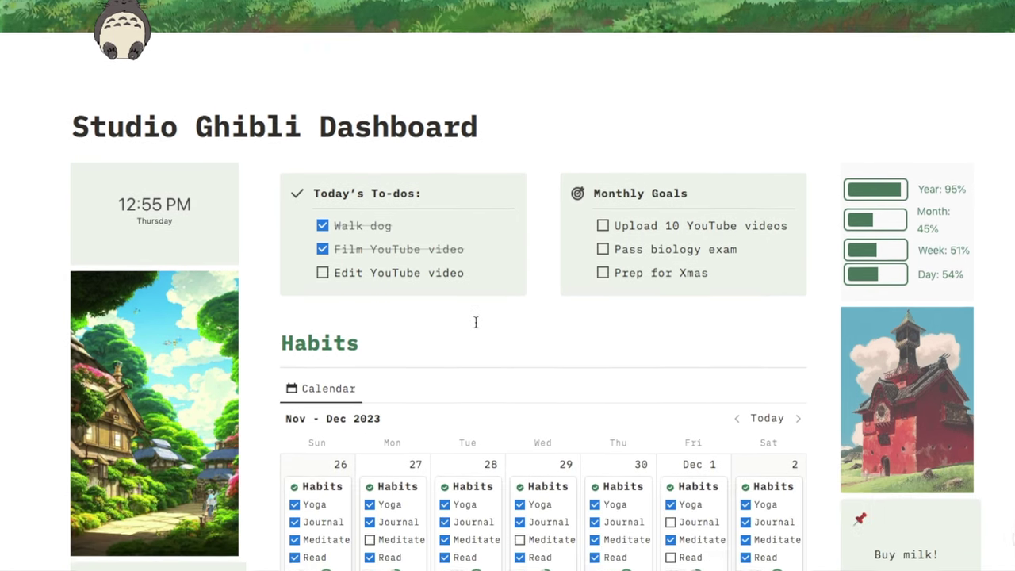
pyautogui.scroll(2, 476, 322)
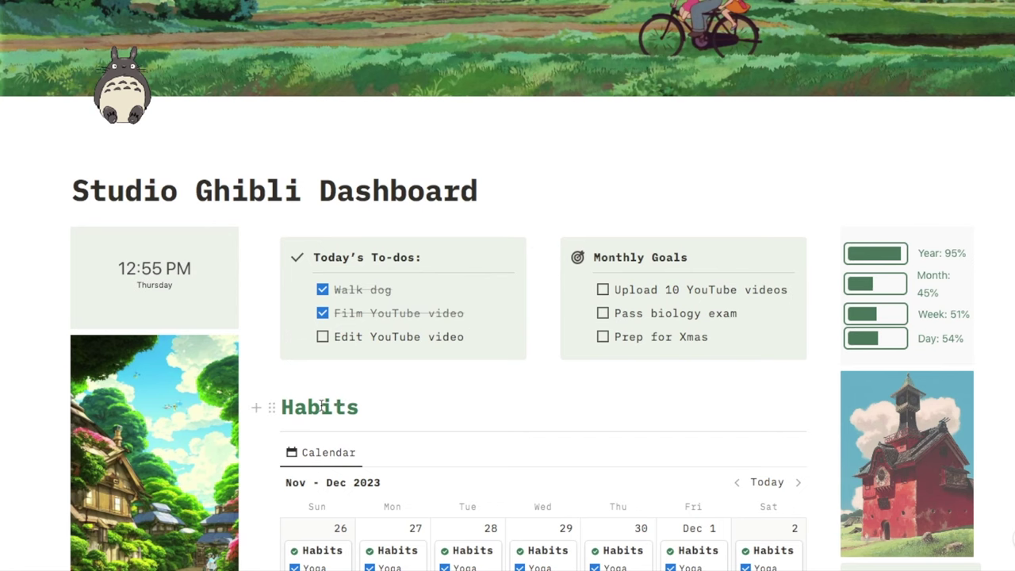
pyautogui.scroll(-1, 321, 406)
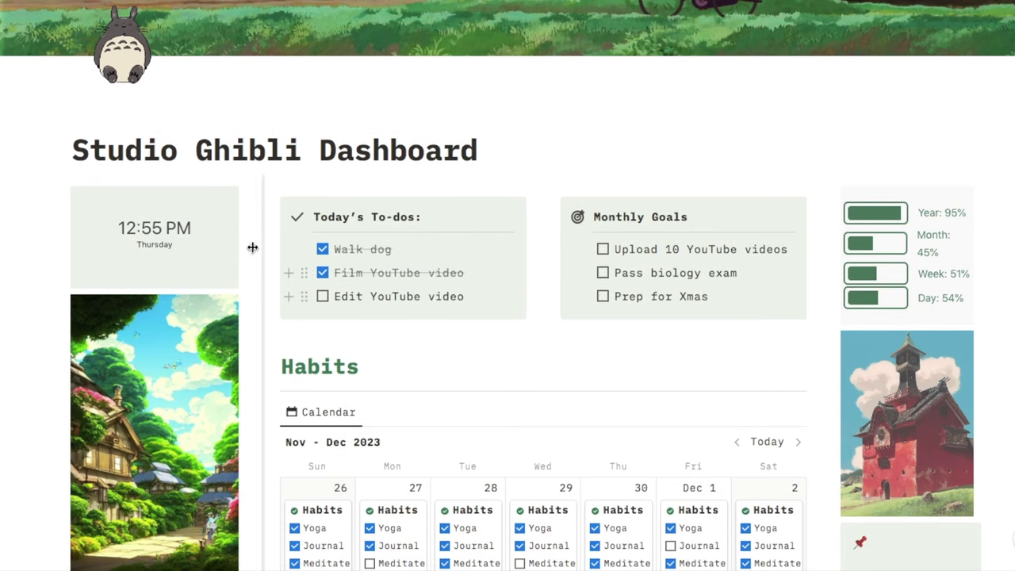
pyautogui.moveTo(884, 222)
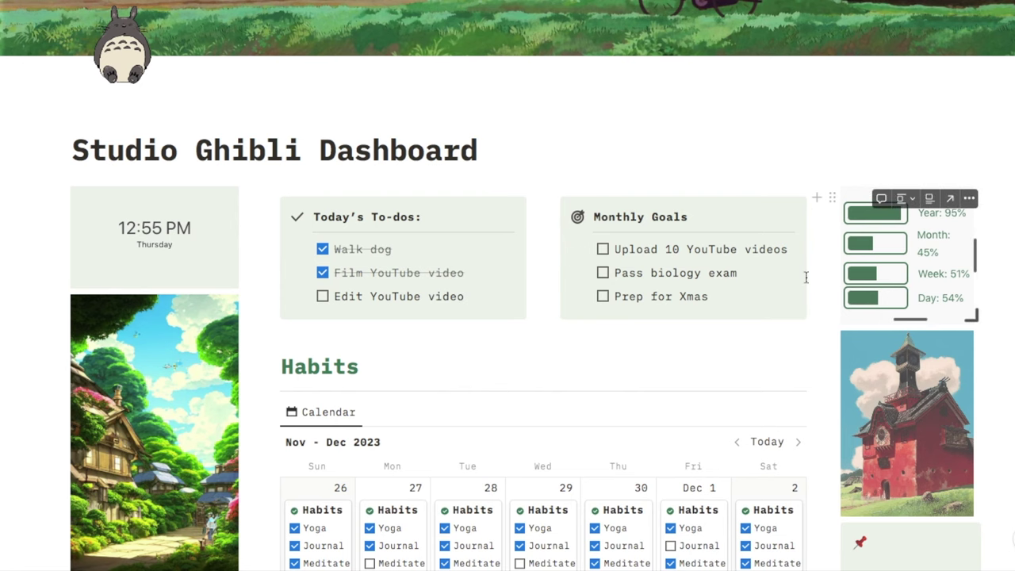
pyautogui.scroll(-1, 476, 333)
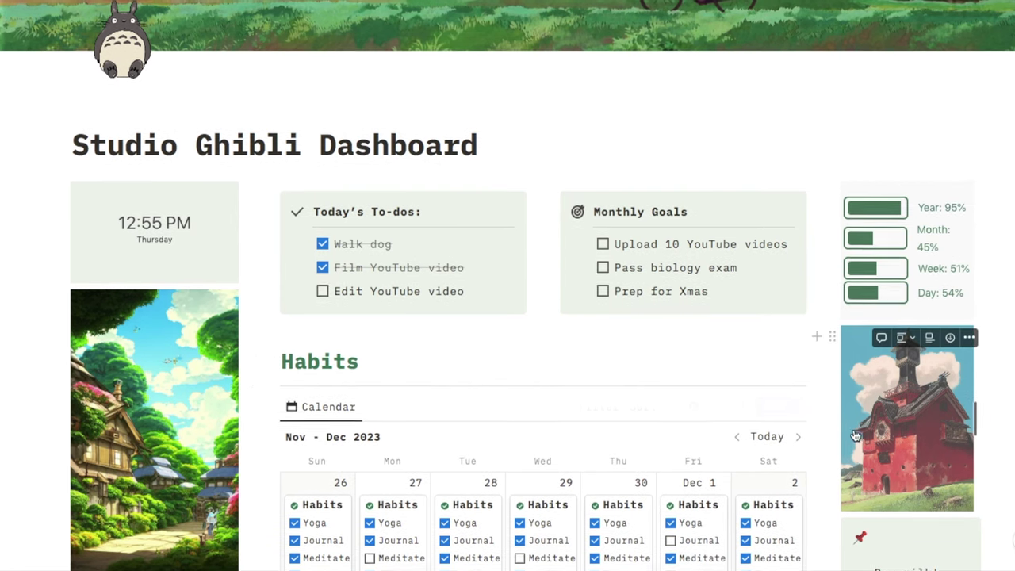
pyautogui.scroll(2, 525, 63)
pyautogui.scroll(-6, 425, 80)
pyautogui.scroll(-2, 368, 448)
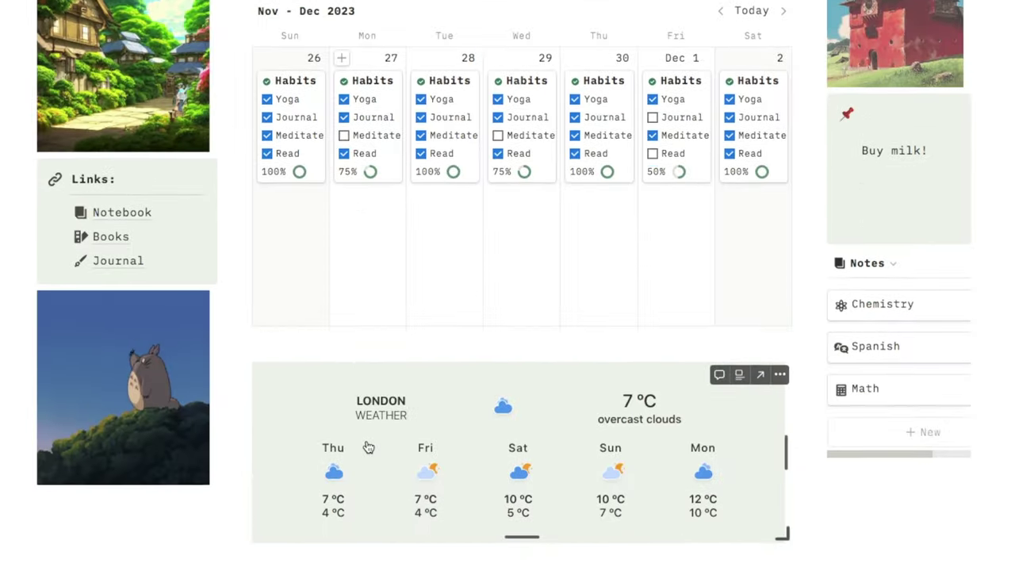
pyautogui.scroll(2, 702, 483)
pyautogui.scroll(5, 702, 484)
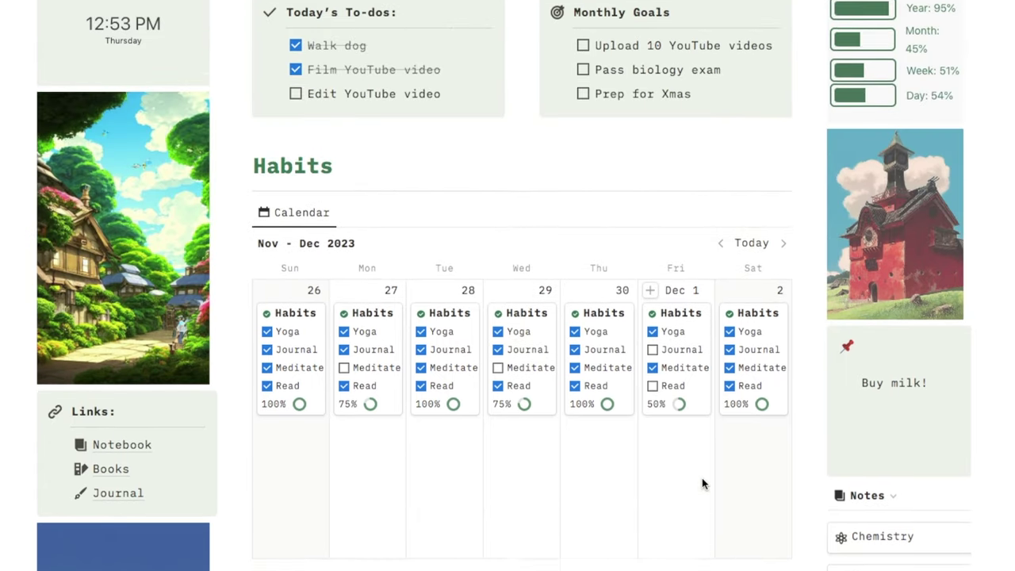
pyautogui.scroll(1, 701, 480)
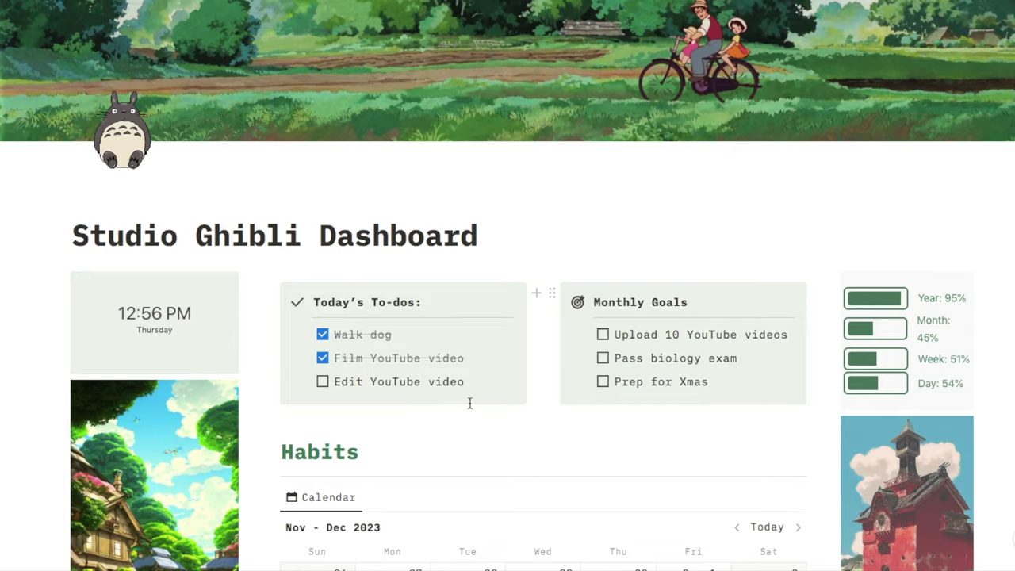
pyautogui.scroll(-3, 469, 404)
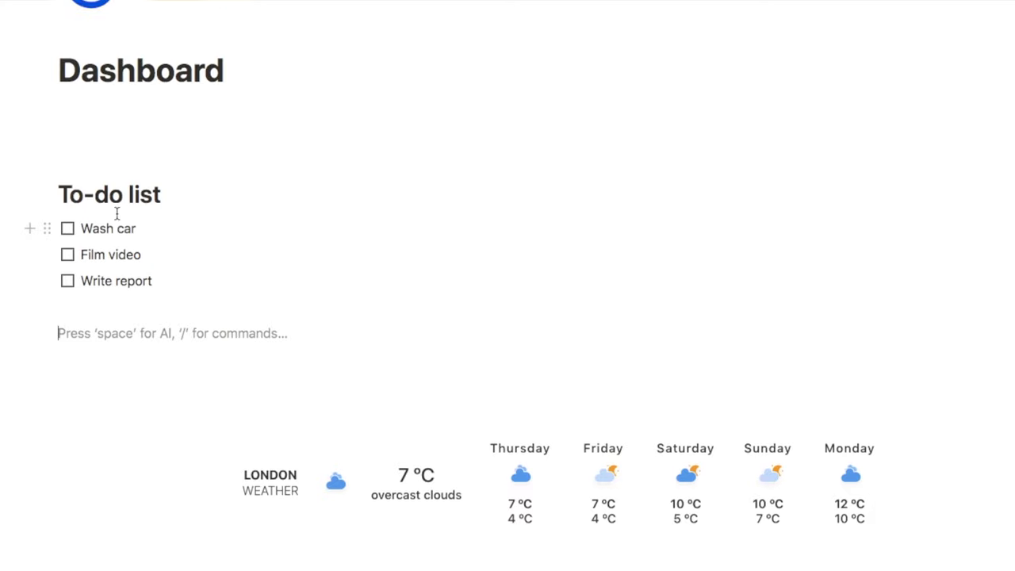
# Insert a 2 columns block in the empty line between the Dashboard page's title and the To-do list heading.
pyautogui.scroll(-6, 120, 267)
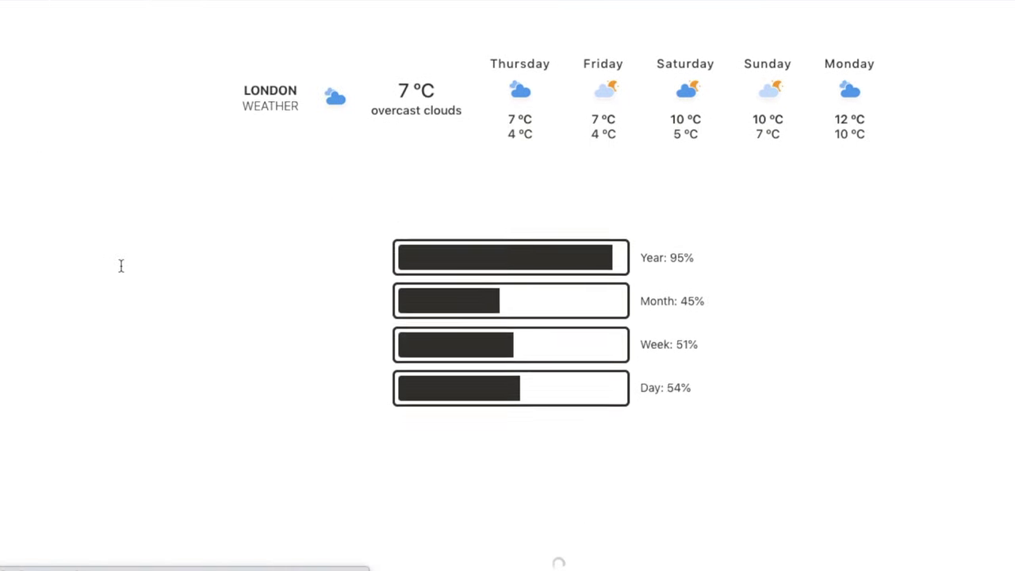
pyautogui.scroll(3, 458, 261)
pyautogui.scroll(3, 458, 261)
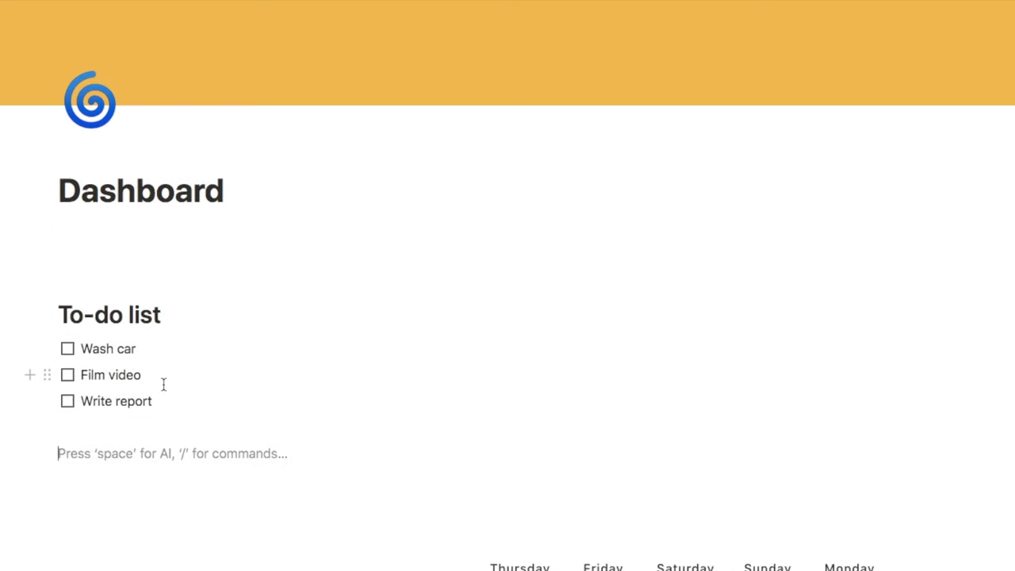
pyautogui.scroll(-1, 138, 364)
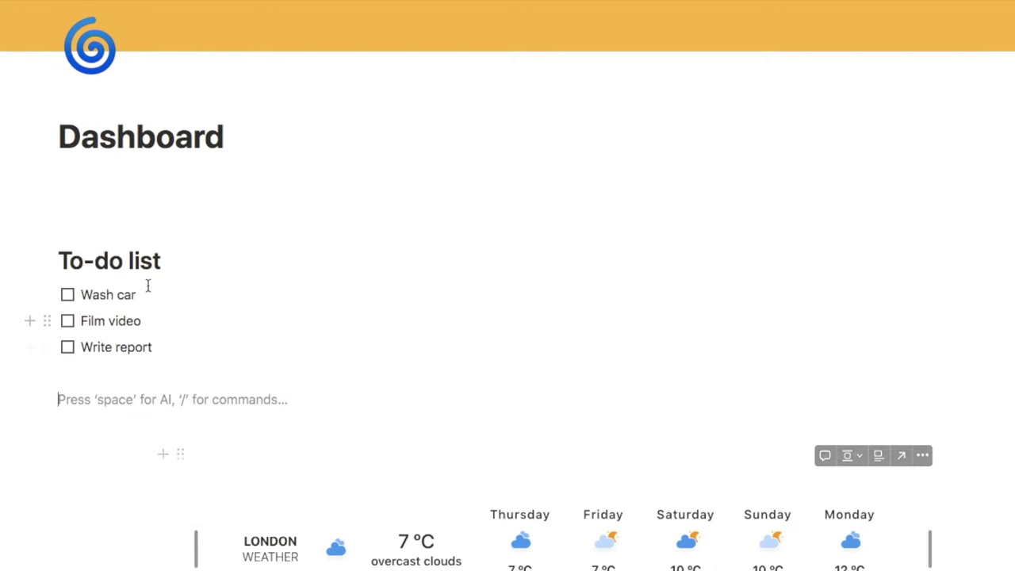
pyautogui.click(66, 204)
pyautogui.write('/colum')
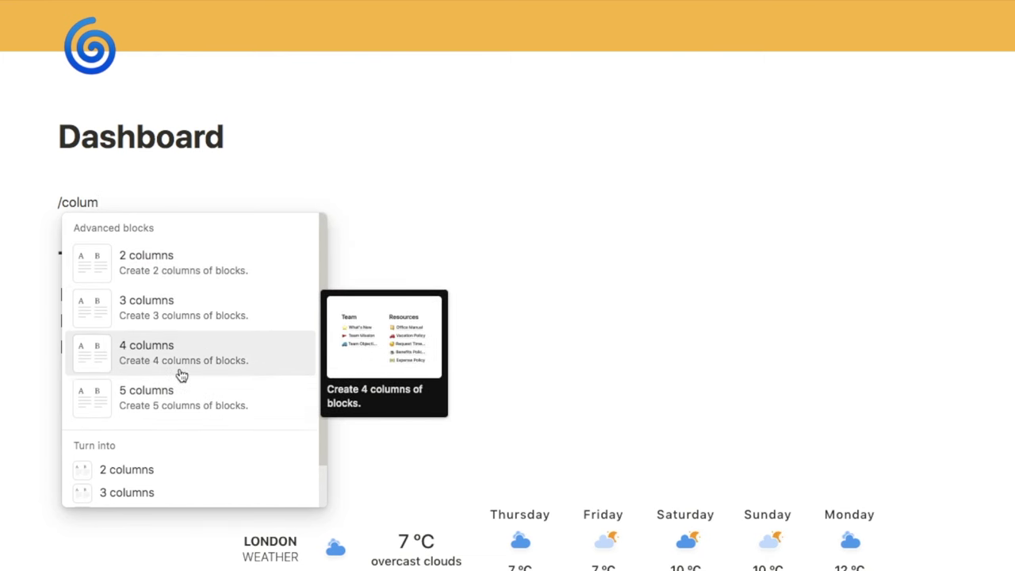
pyautogui.click(159, 267)
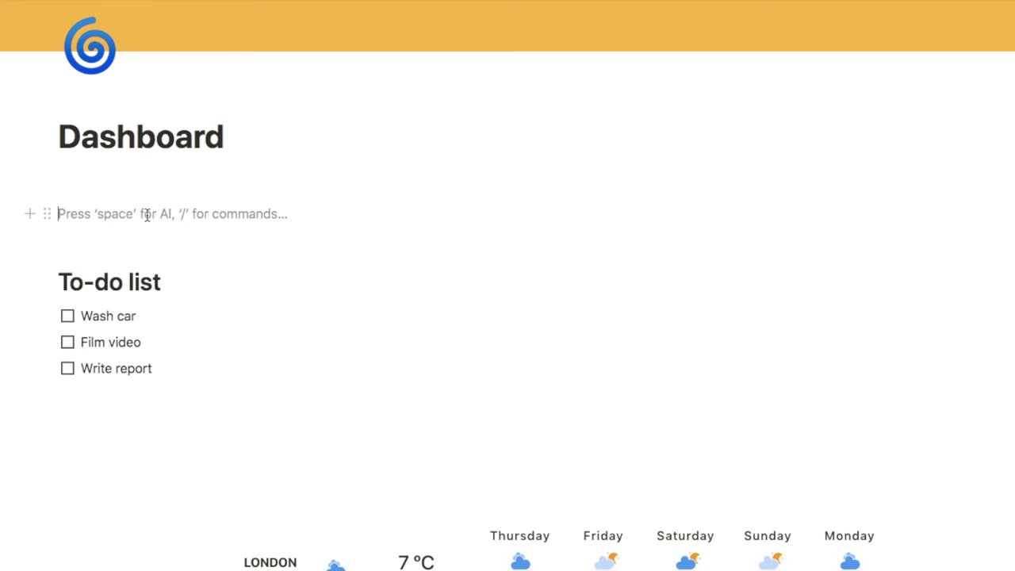
pyautogui.click(618, 207)
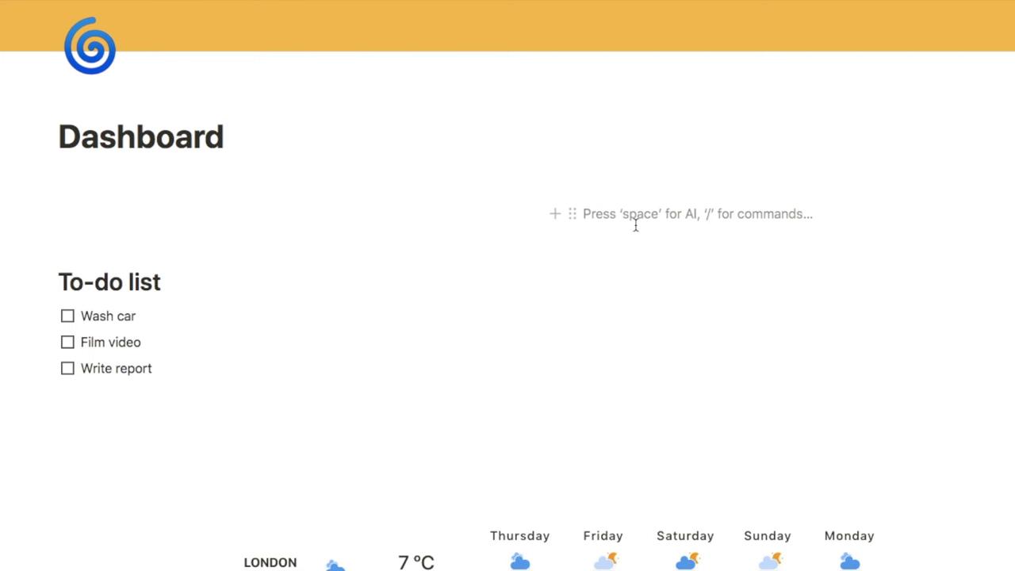
# Move the To-do list heading and its Wash car, Film video and Write report items into the first column.
pyautogui.click(15, 292)
pyautogui.moveTo(12, 284); pyautogui.dragTo(100, 371)
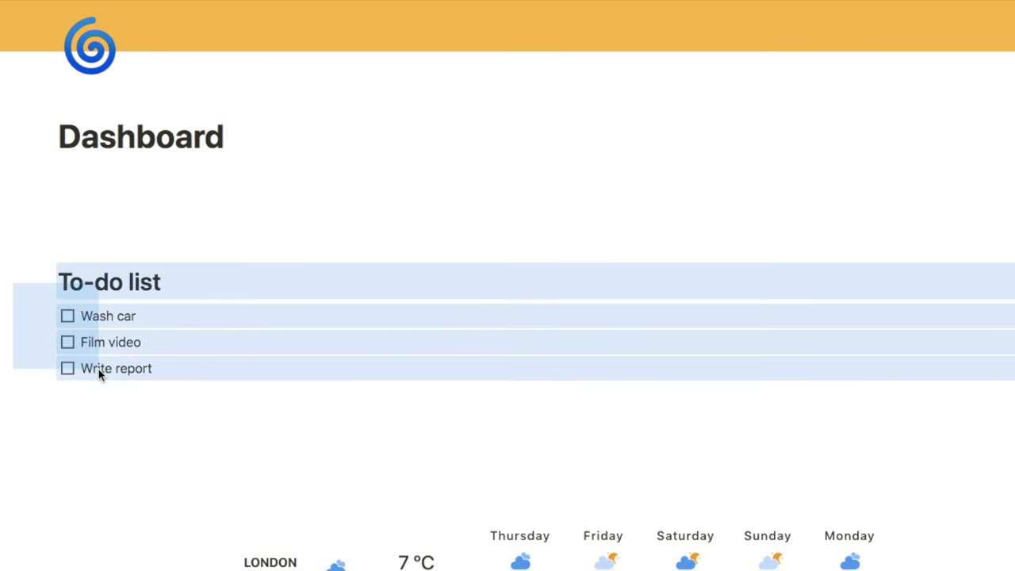
pyautogui.moveTo(45, 280)
pyautogui.mouseDown()
pyautogui.moveTo(64, 190)
pyautogui.moveTo(61, 203)
pyautogui.mouseUp()
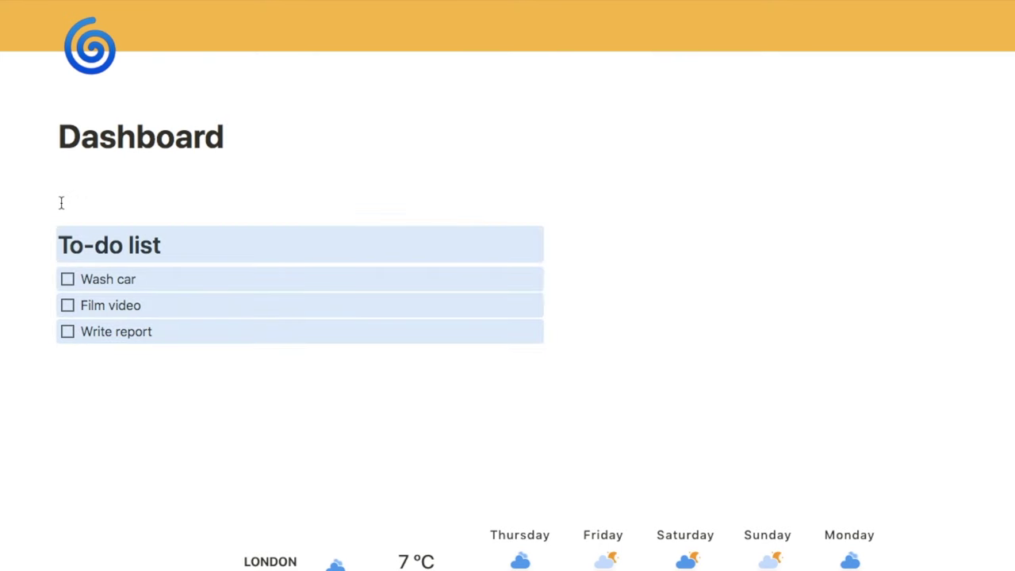
# Move the Year, Month, Week and Day progress bar widget into the second column beside the To-do list.
pyautogui.scroll(-5, 294, 353)
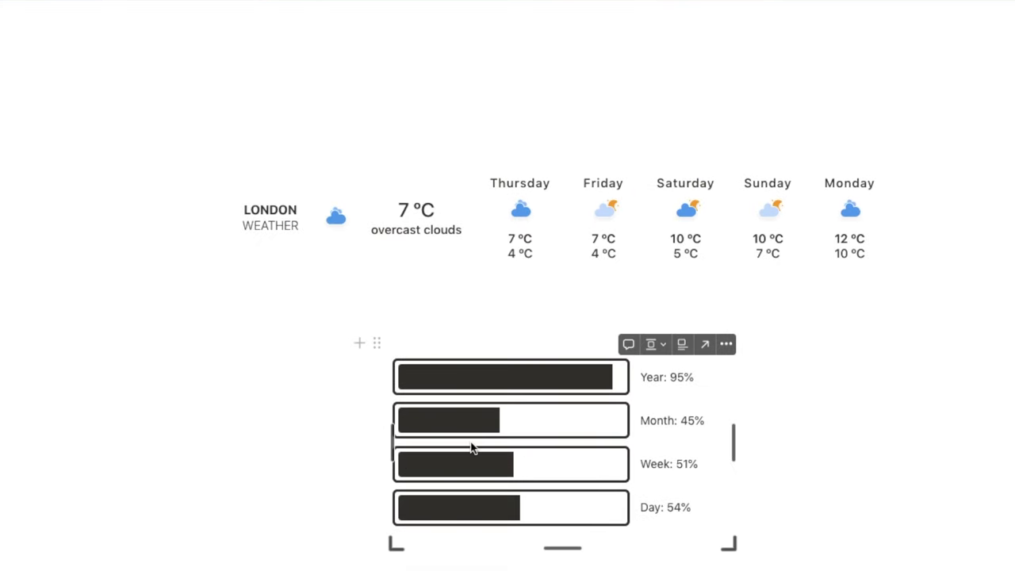
pyautogui.moveTo(377, 343)
pyautogui.mouseDown()
pyautogui.moveTo(486, 300)
pyautogui.moveTo(568, 61)
pyautogui.moveTo(603, 19)
pyautogui.moveTo(627, 57)
pyautogui.moveTo(618, 256)
pyautogui.mouseUp()
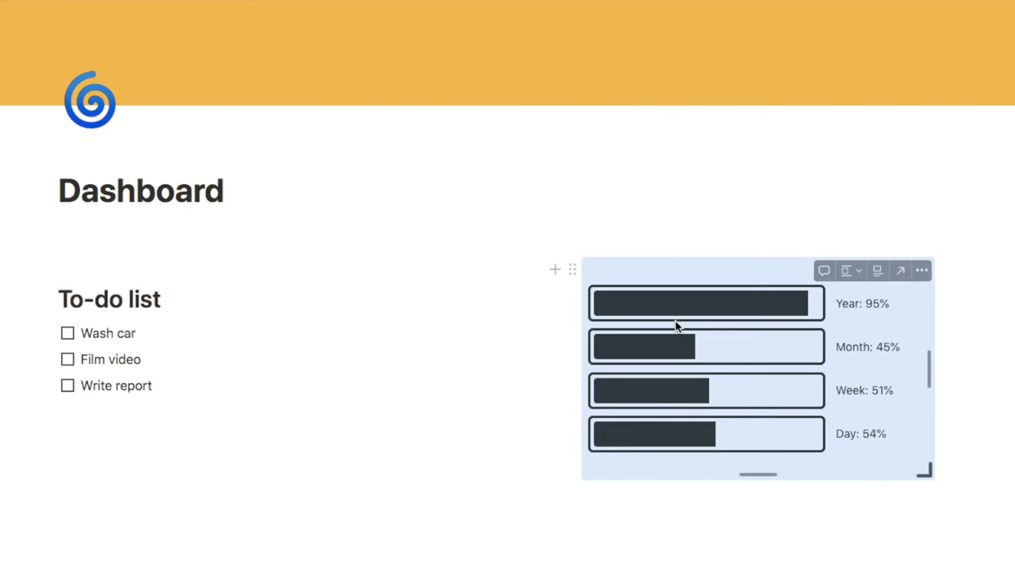
pyautogui.click(583, 496)
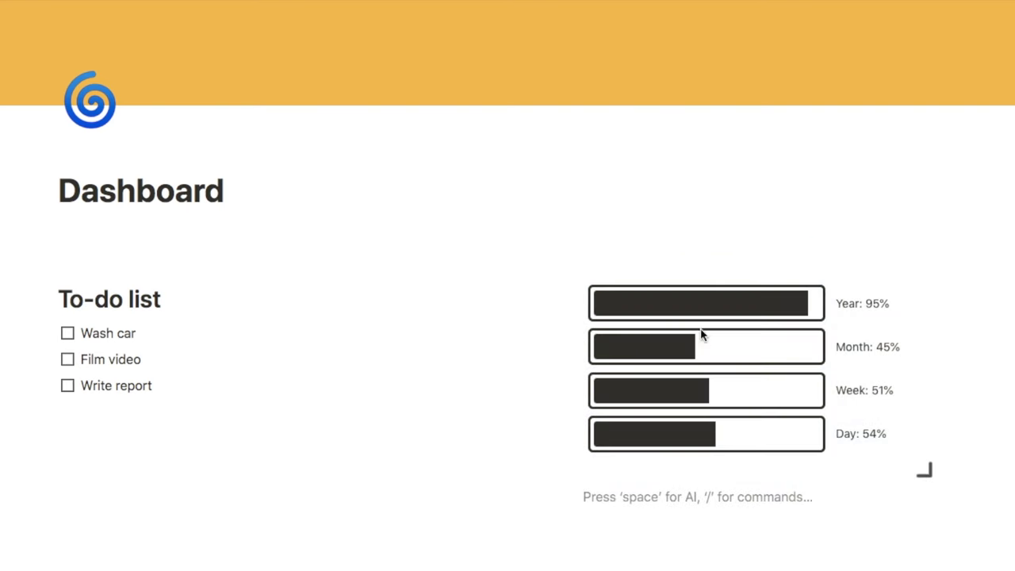
# Narrow the To-do list column so the progress bar widget sits close to the checklist.
pyautogui.scroll(-2, 701, 335)
pyautogui.moveTo(553, 272)
pyautogui.moveTo(561, 283); pyautogui.dragTo(197, 297)
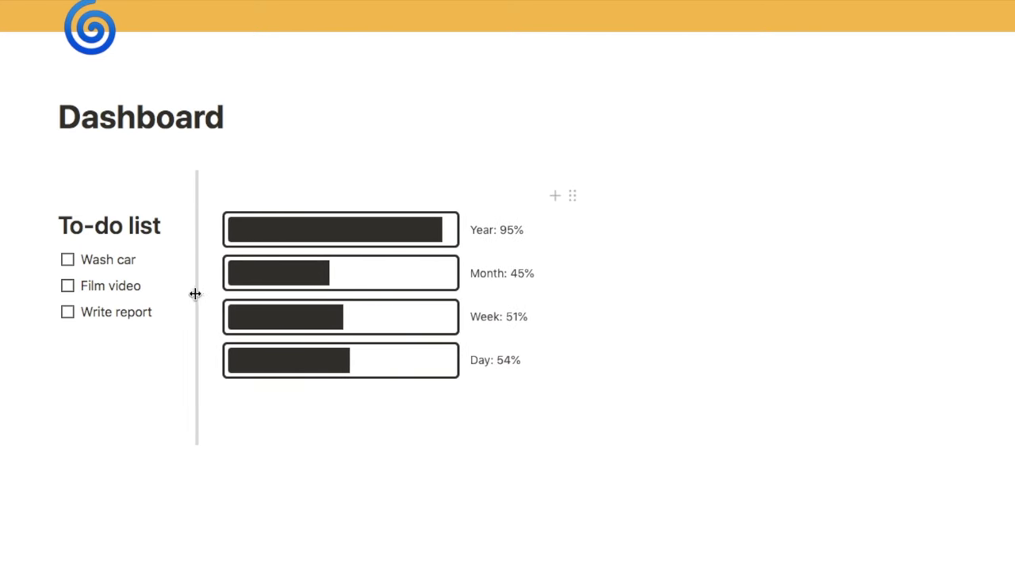
# Add an empty callout one line below the Write report item and widen the To-do list column.
pyautogui.scroll(-1, 523, 192)
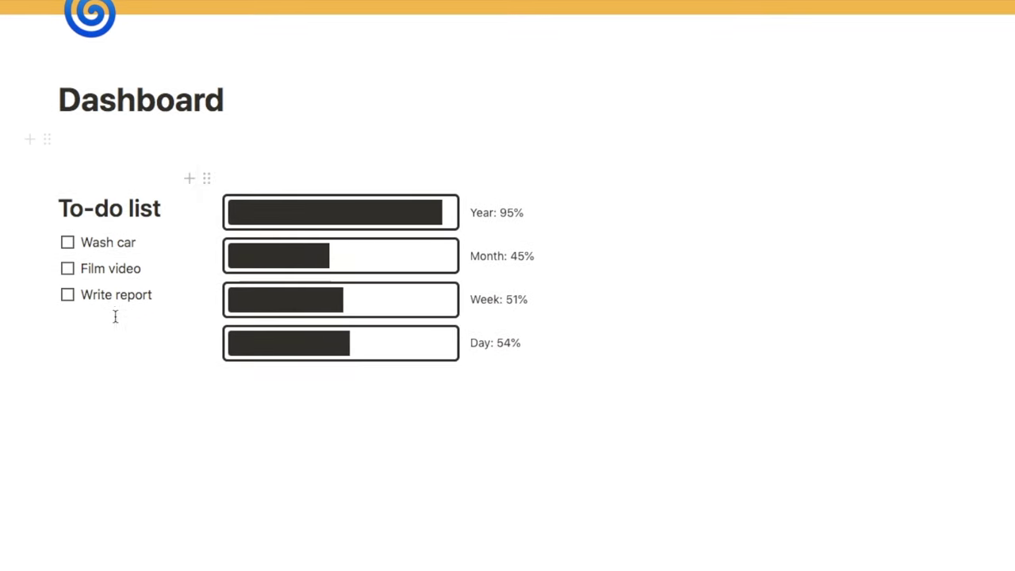
pyautogui.click(77, 336)
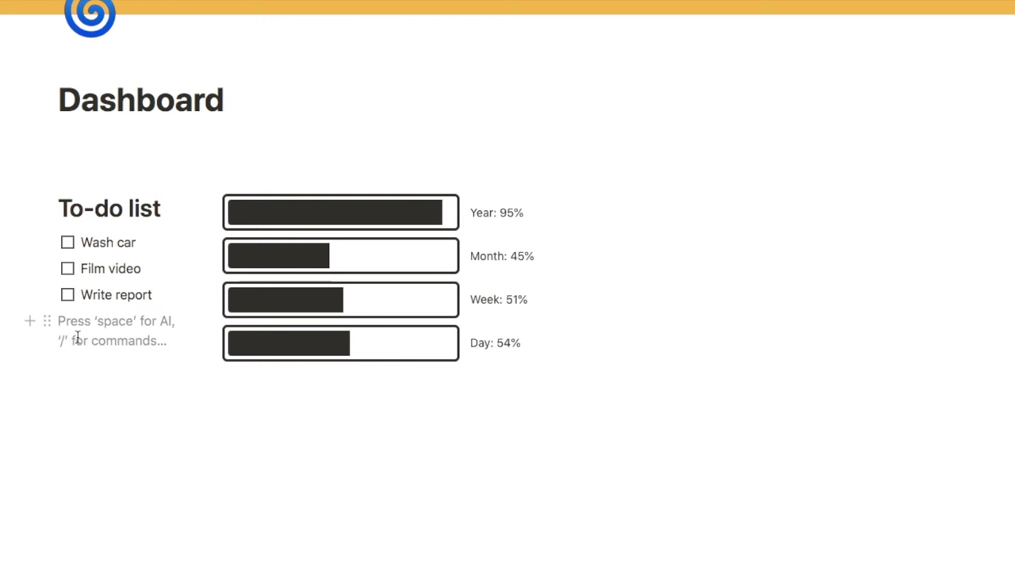
pyautogui.press('Return')
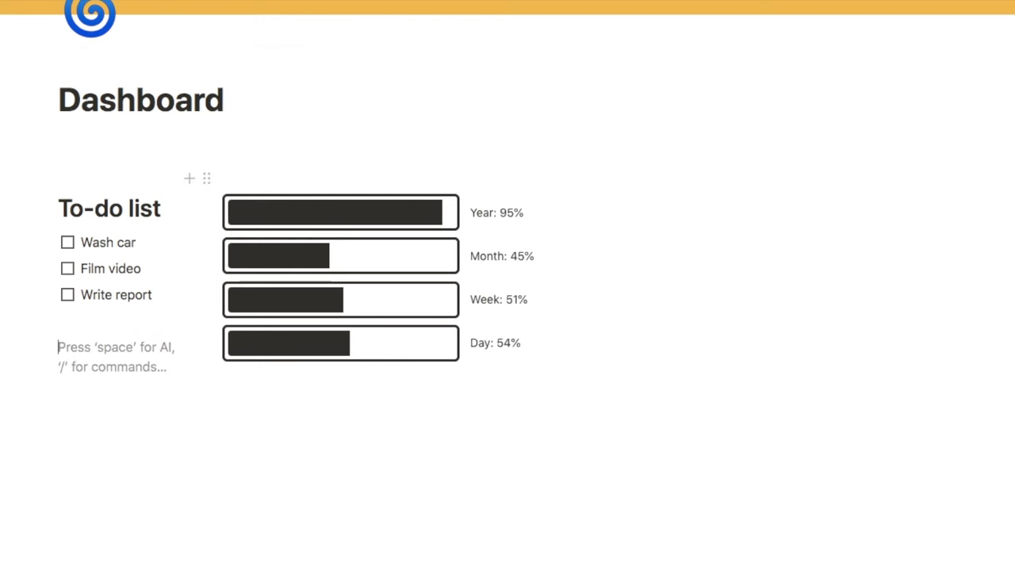
pyautogui.write('/call')
pyautogui.click(139, 242)
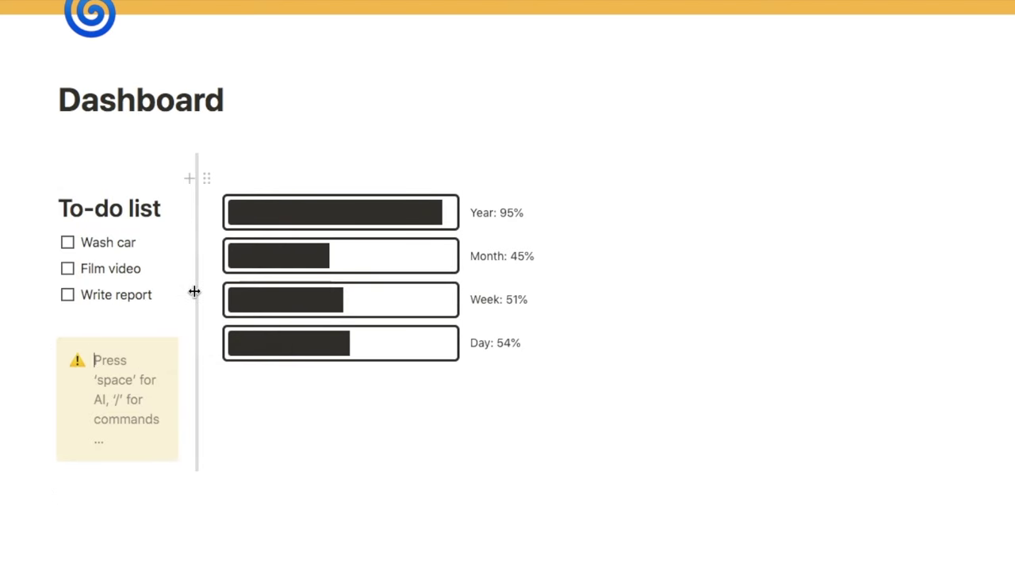
pyautogui.moveTo(193, 290); pyautogui.dragTo(361, 298)
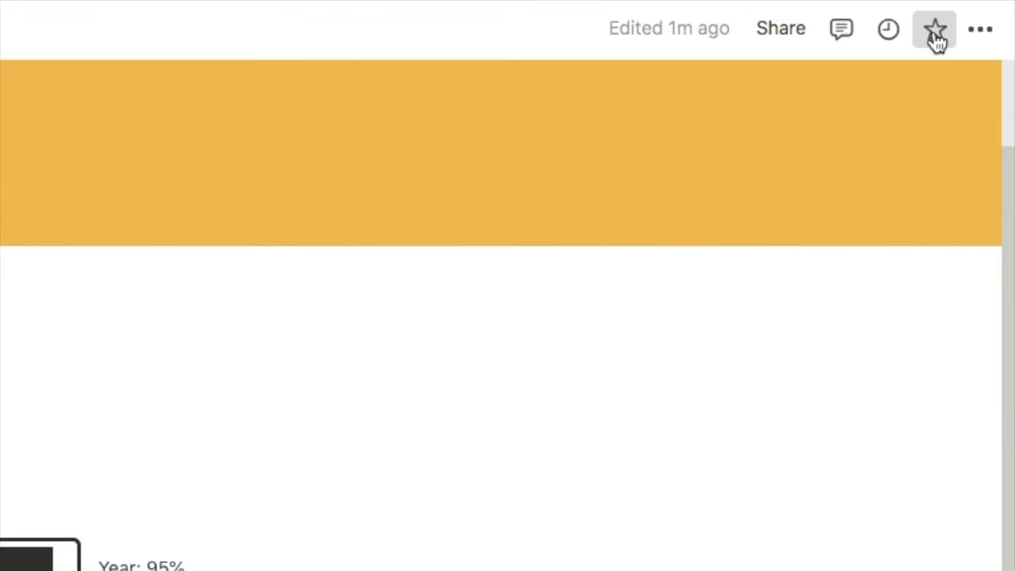
# Add the Dashboard page to Favorites, check its nested pages, and try to move it lower in the Favorites list.
pyautogui.click(973, 17)
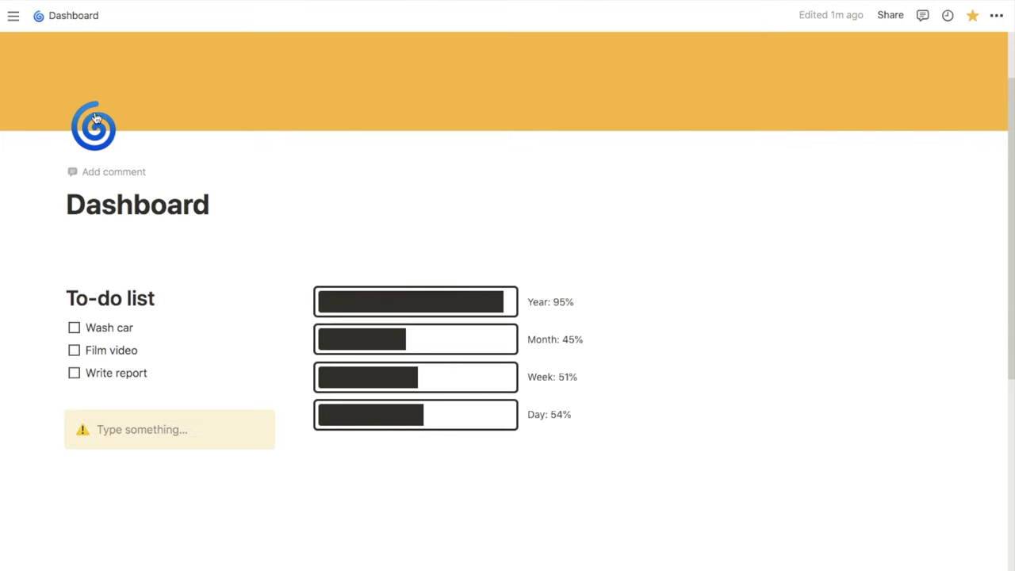
pyautogui.moveTo(23, 181)
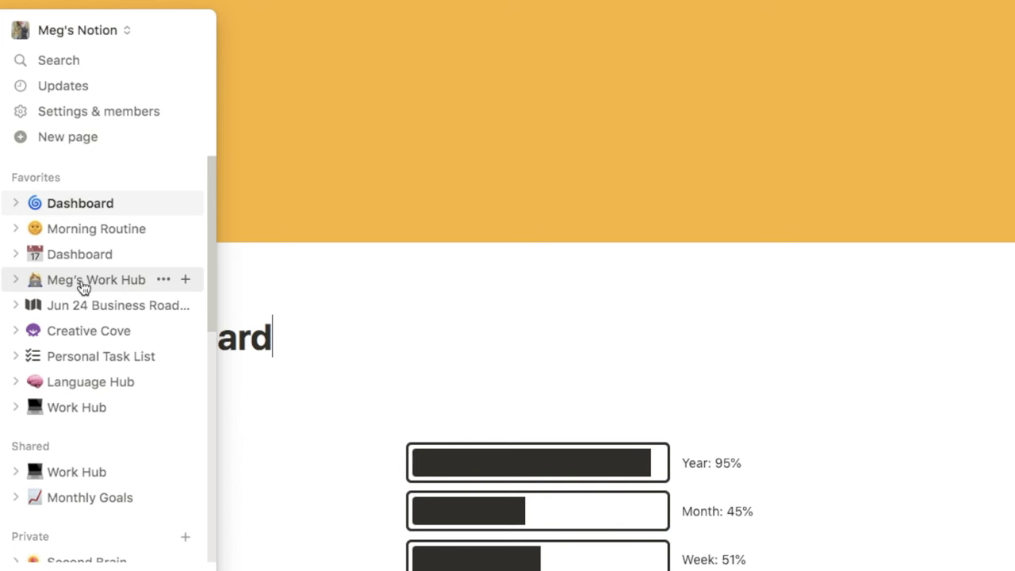
pyautogui.click(16, 205)
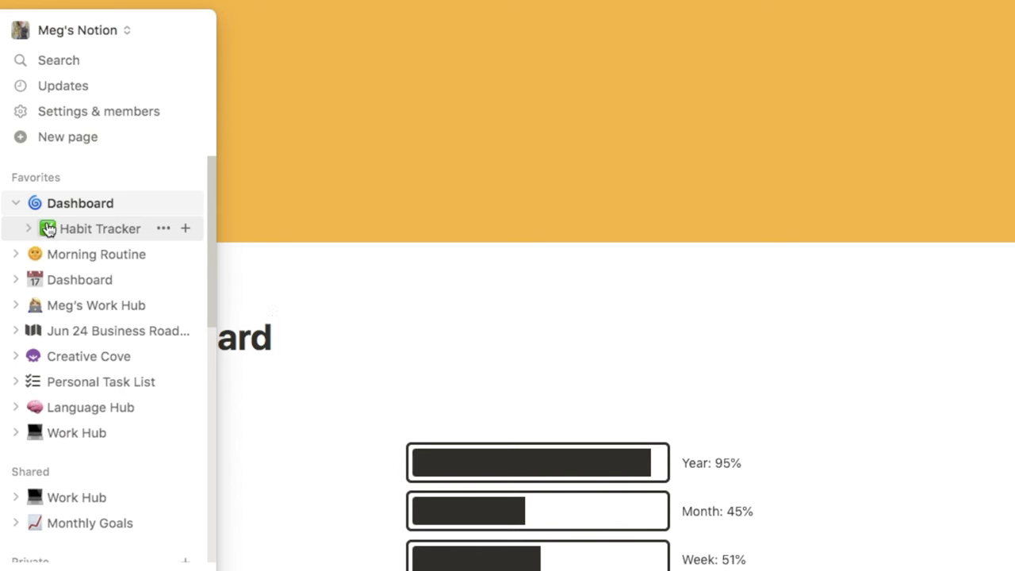
pyautogui.click(18, 204)
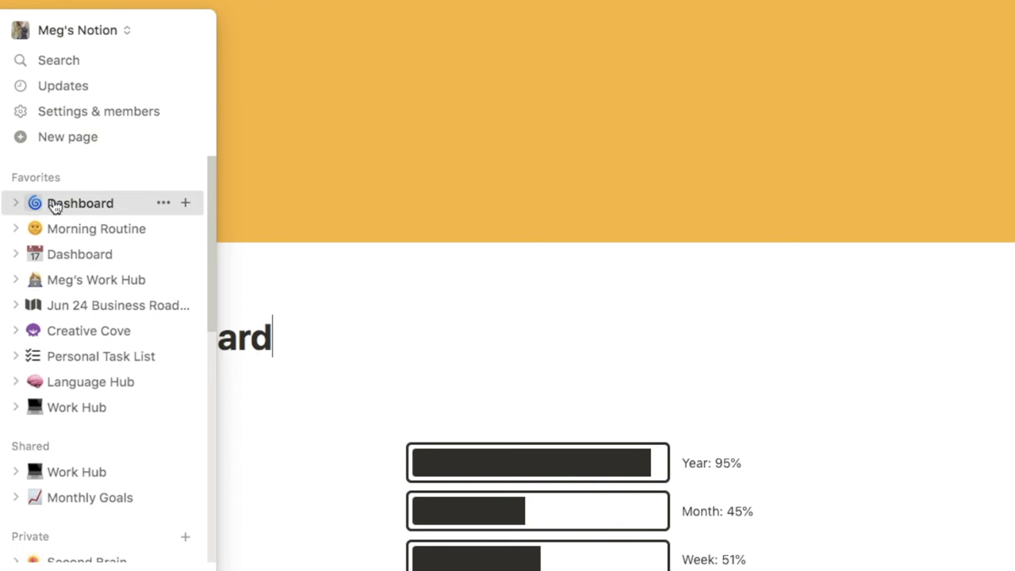
pyautogui.moveTo(85, 207); pyautogui.dragTo(91, 317)
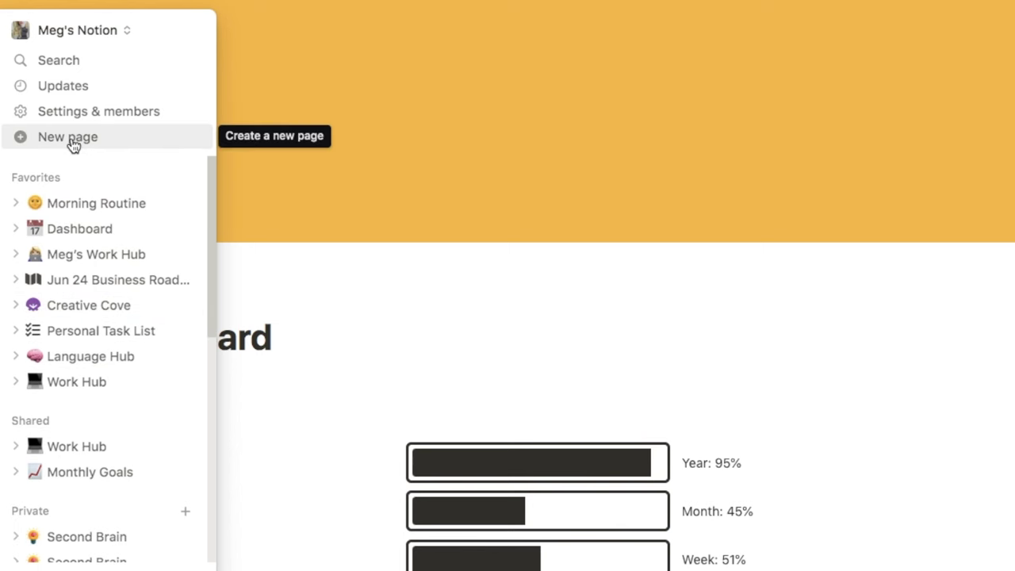
# Search the workspace for "studio" and open the Studio Ghibli Dashboard page.
pyautogui.click(74, 68)
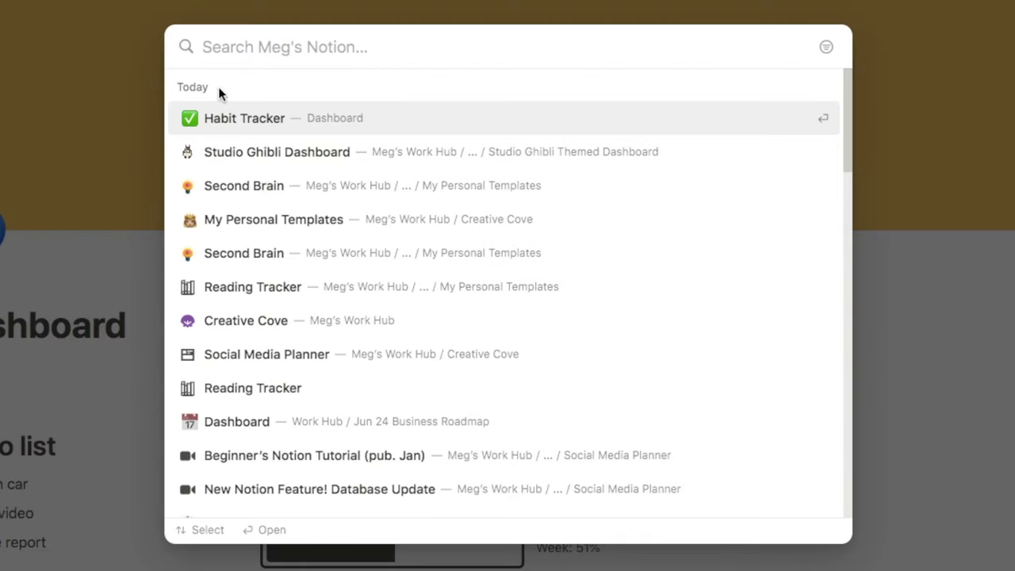
pyautogui.write('studio')
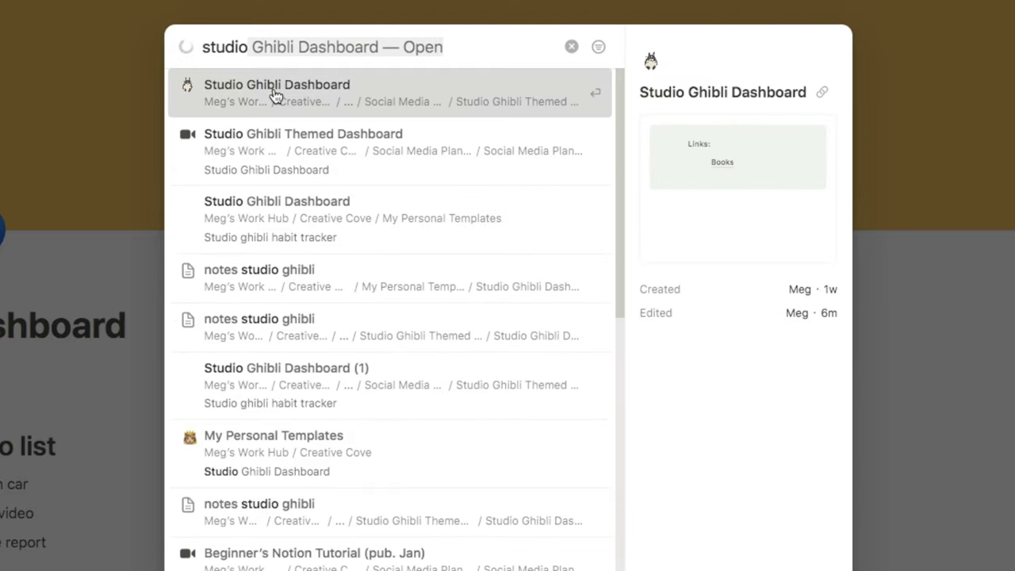
pyautogui.click(275, 96)
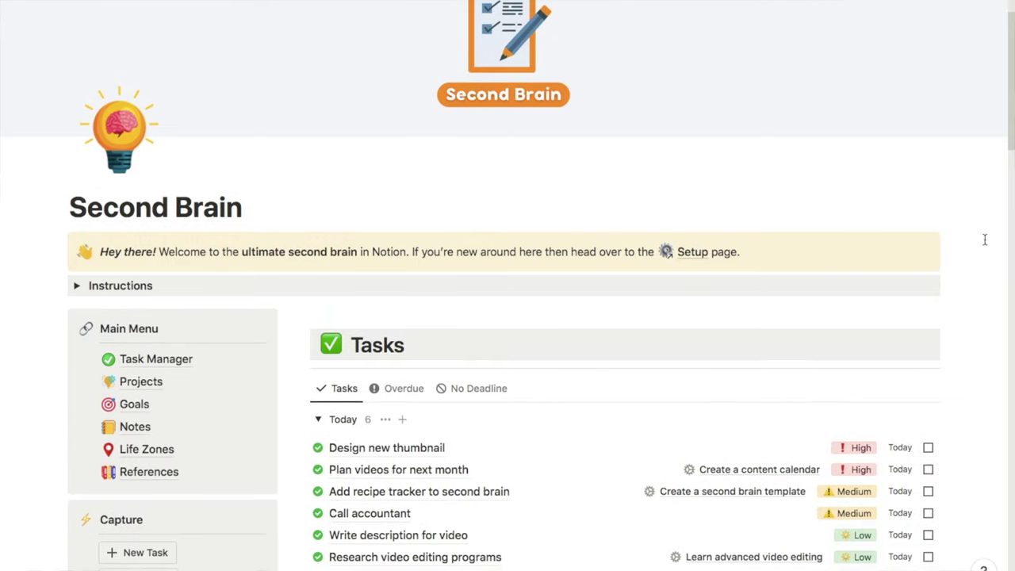
pyautogui.scroll(-4, 984, 240)
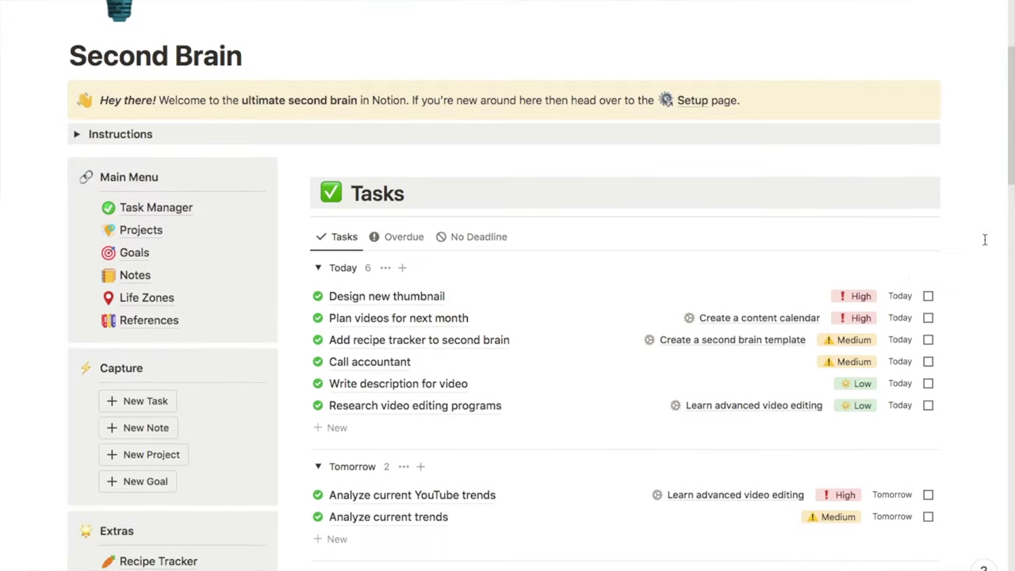
pyautogui.scroll(-5, 984, 239)
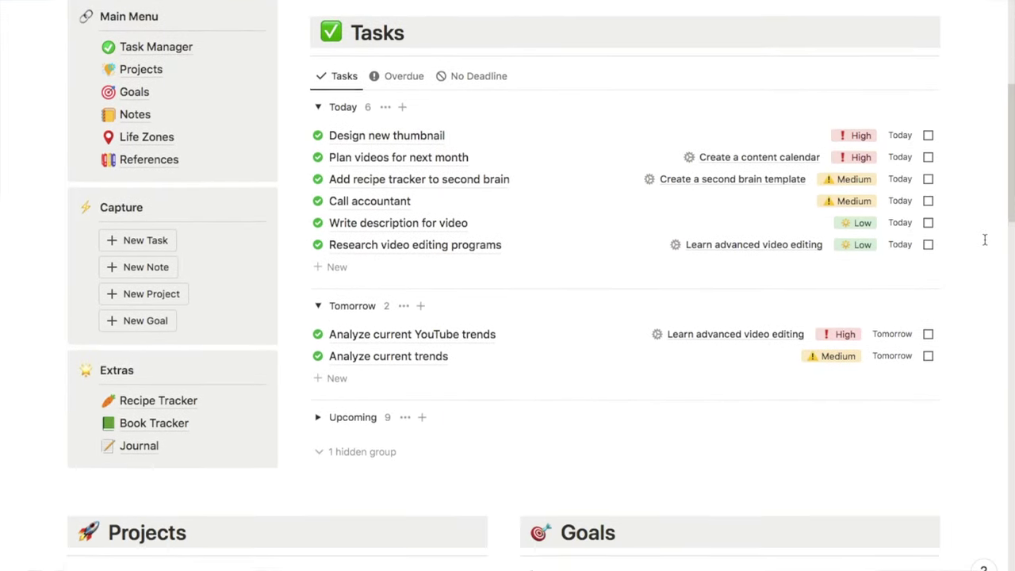
pyautogui.scroll(-2, 984, 239)
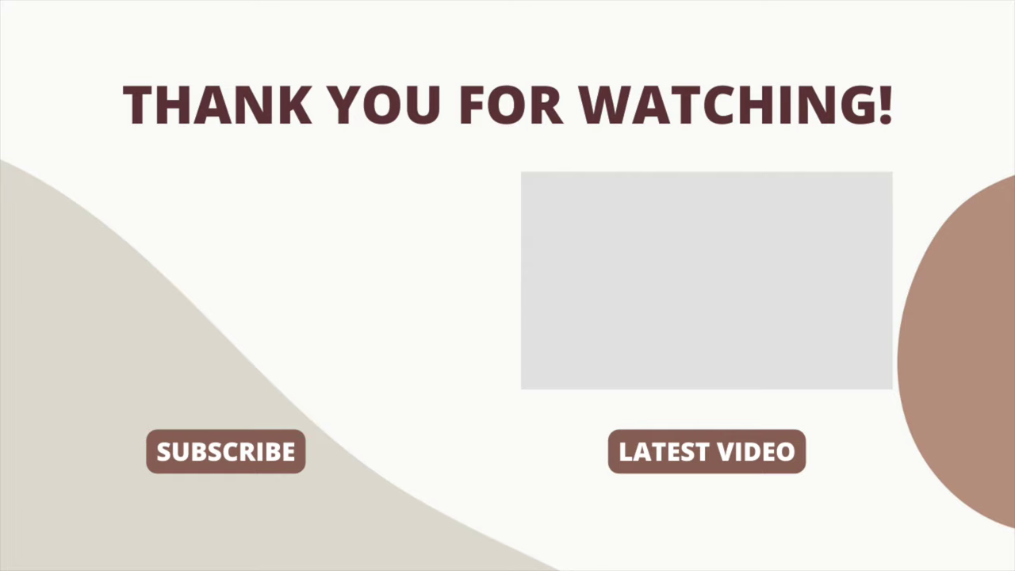